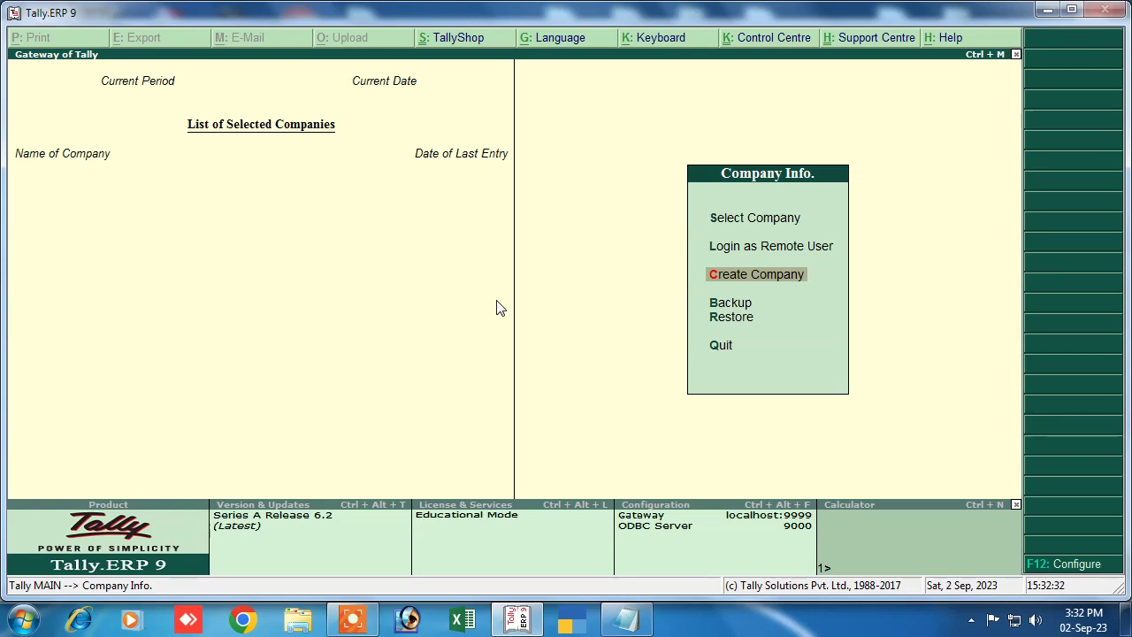
- Switch to Notepad and review the listed opening investments, the rent paid and the salary paid
{"action": "left_click", "coordinate": [626, 619]}
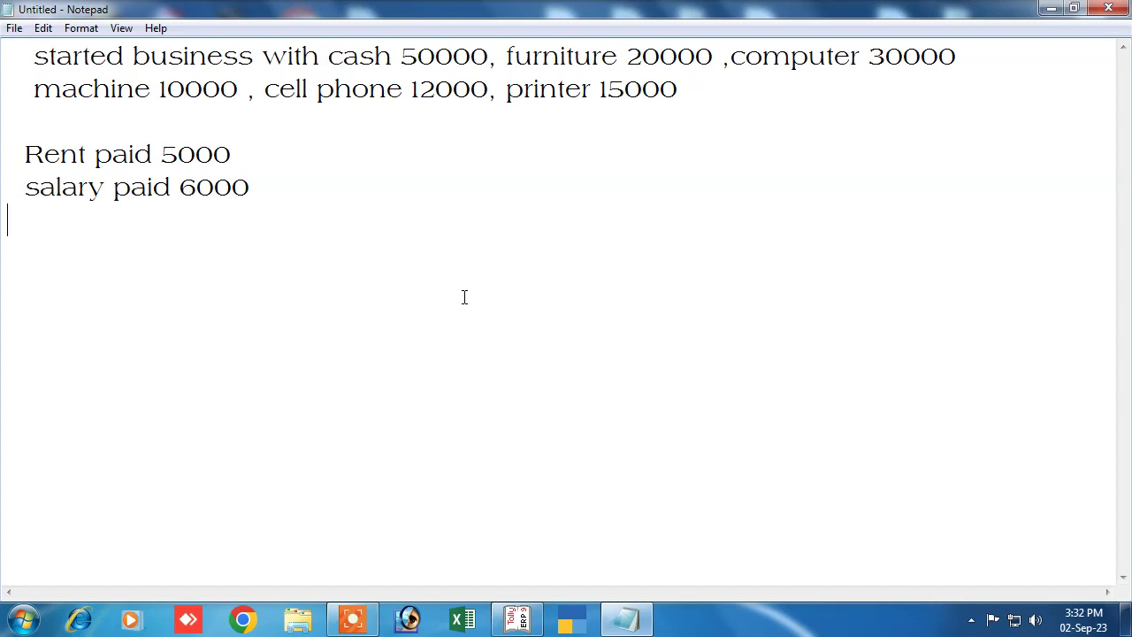
{"action": "left_click_drag", "start_coordinate": [34, 58], "coordinate": [697, 78]}
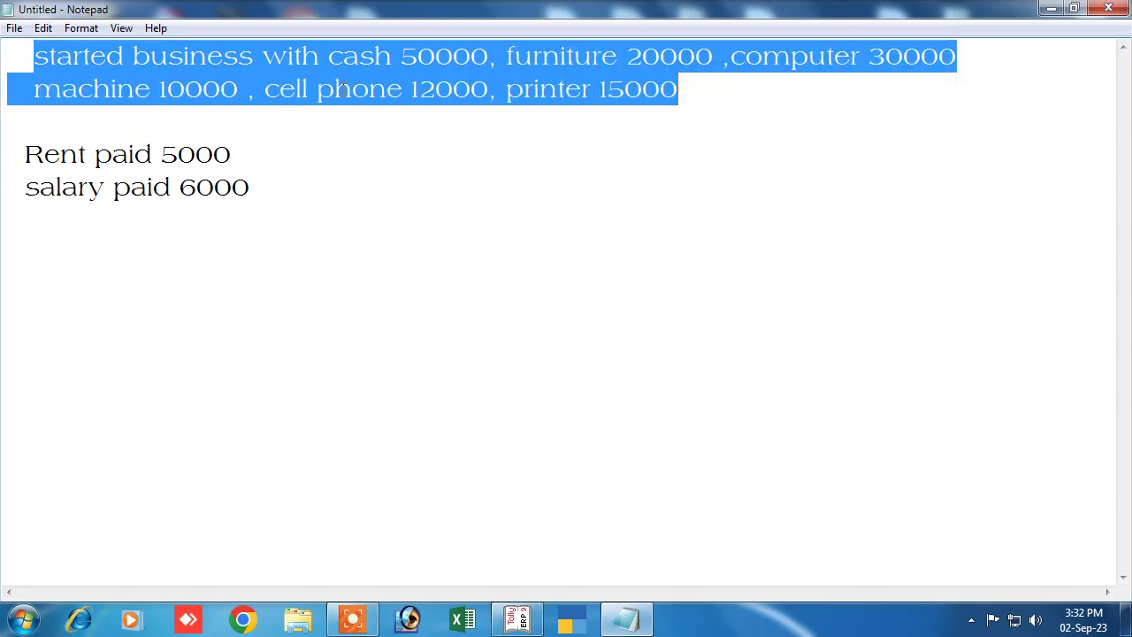
{"action": "left_click", "coordinate": [281, 157]}
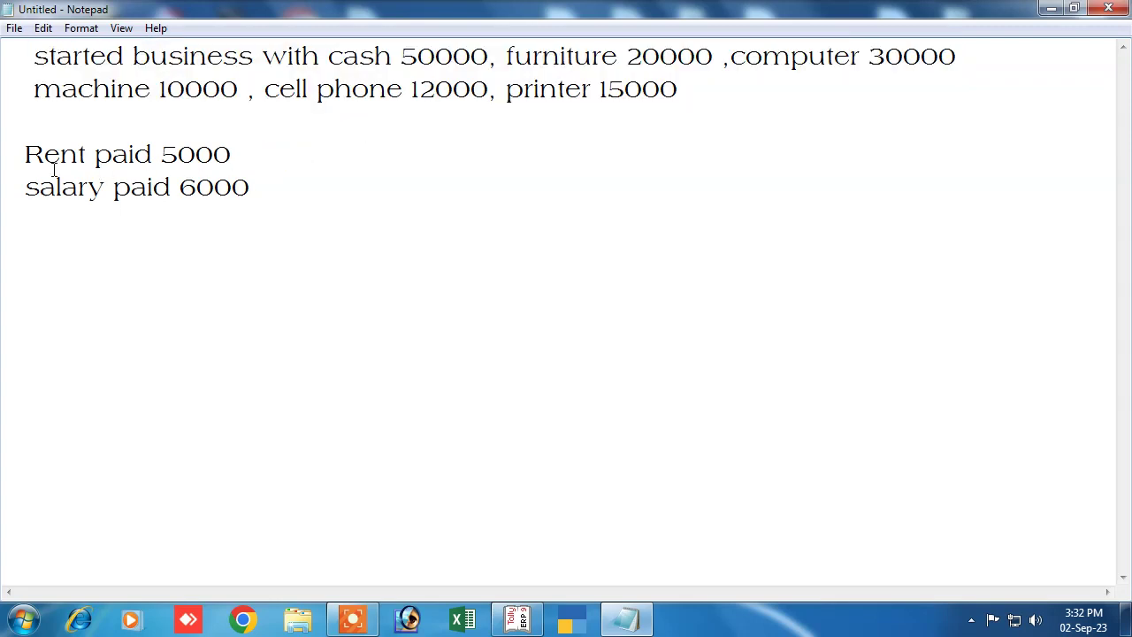
{"action": "left_click_drag", "start_coordinate": [24, 157], "coordinate": [277, 168]}
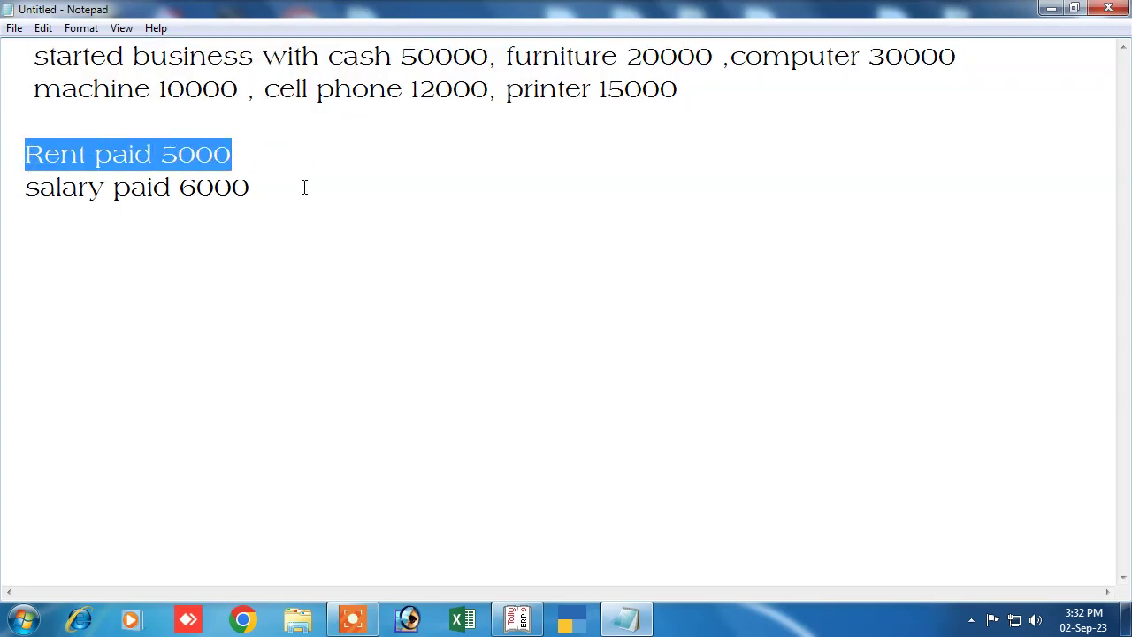
{"action": "left_click_drag", "start_coordinate": [26, 187], "coordinate": [253, 184]}
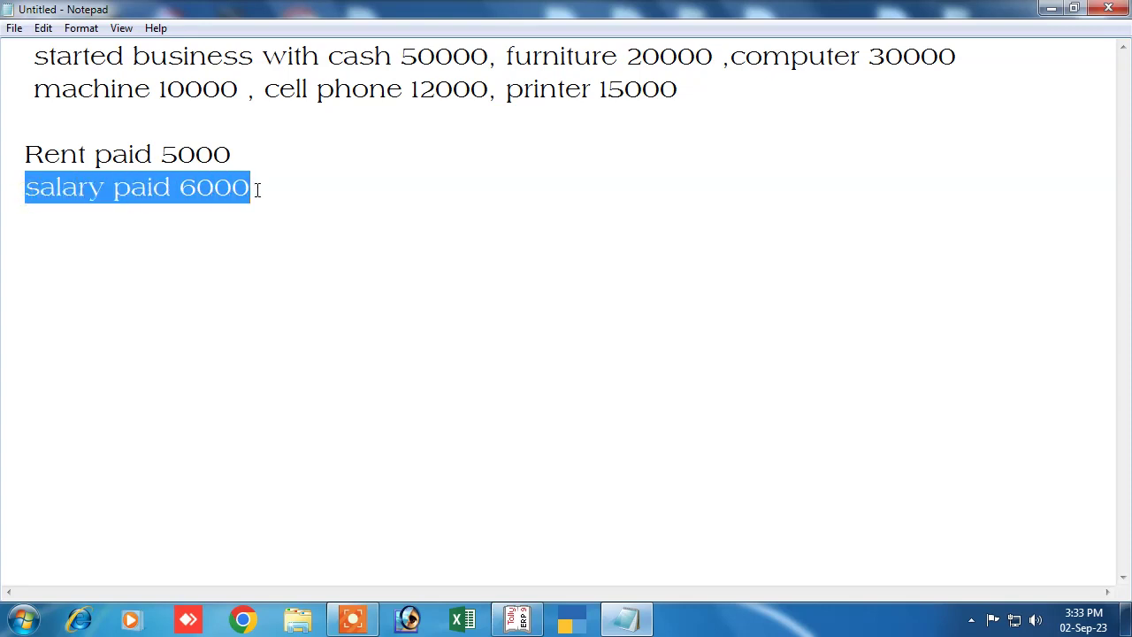
{"action": "left_click", "coordinate": [412, 183]}
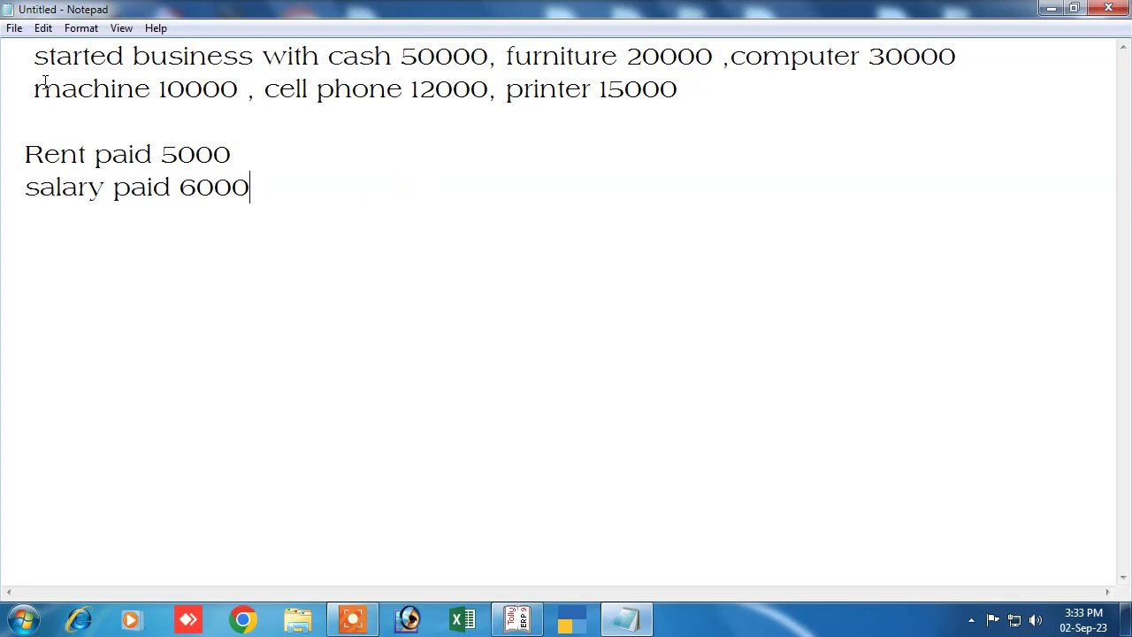
{"action": "left_click_drag", "start_coordinate": [10, 53], "coordinate": [295, 235]}
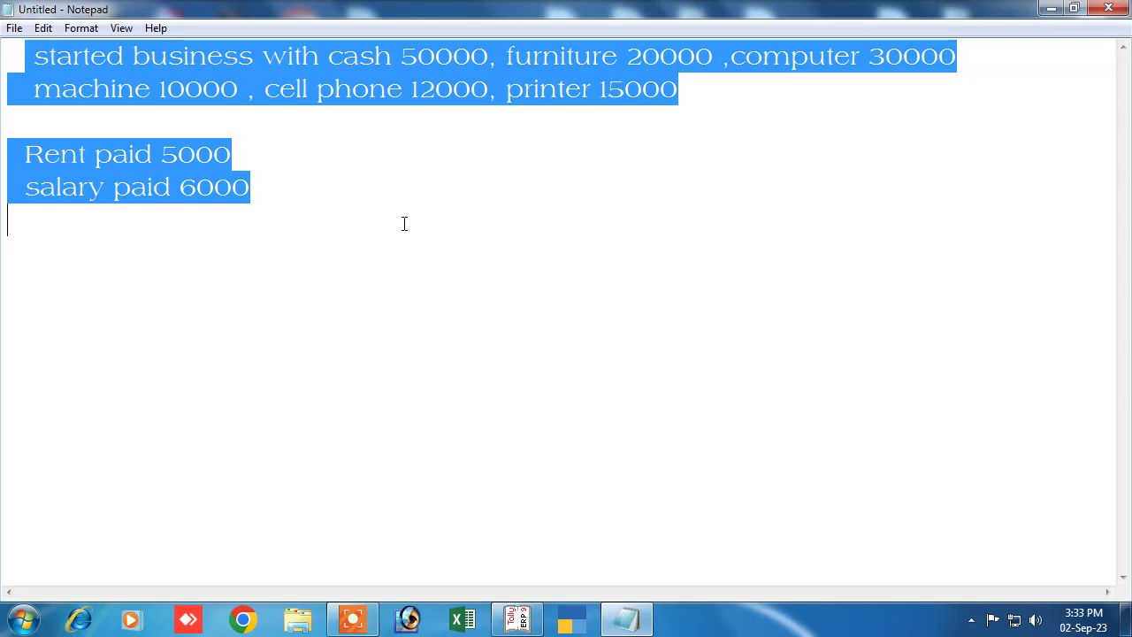
{"action": "left_click", "coordinate": [391, 126]}
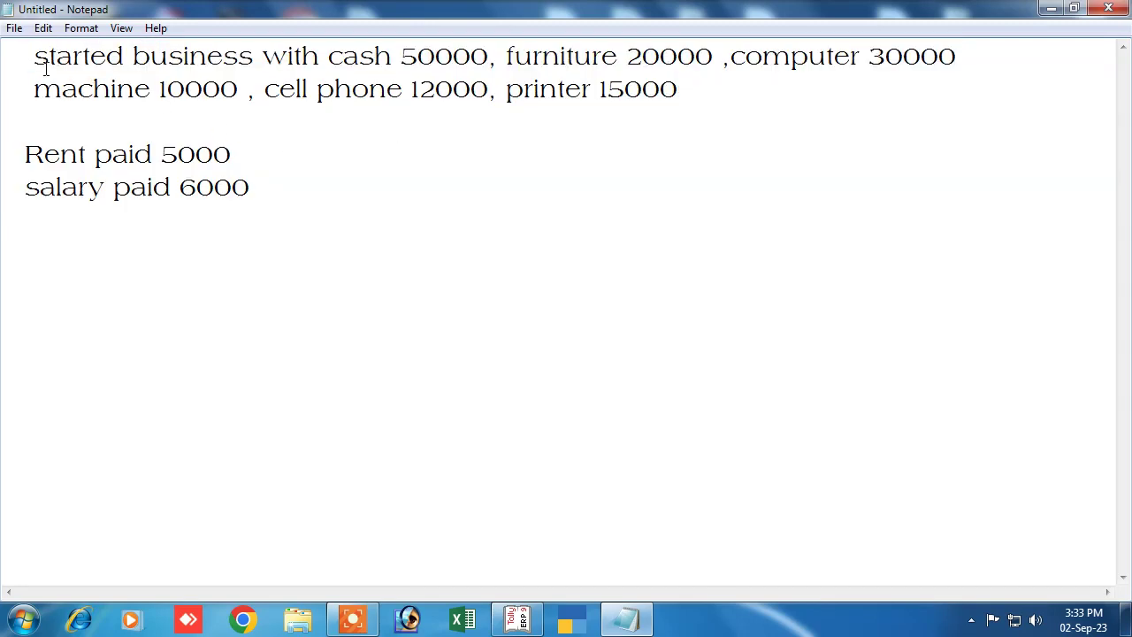
{"action": "left_click_drag", "start_coordinate": [34, 56], "coordinate": [748, 98]}
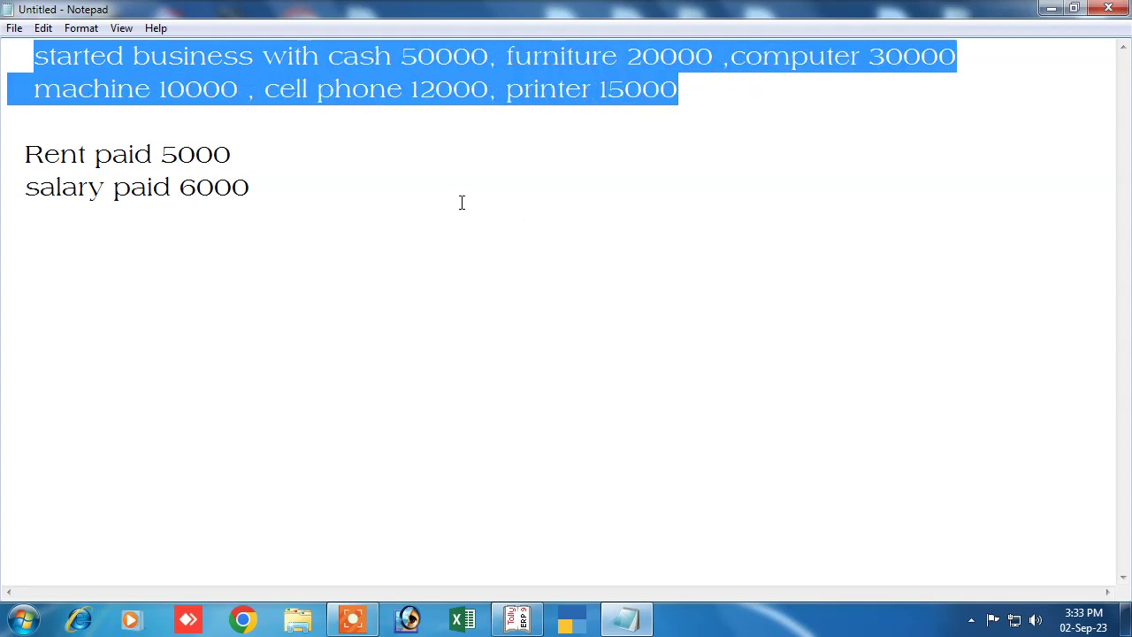
{"action": "left_click", "coordinate": [303, 124]}
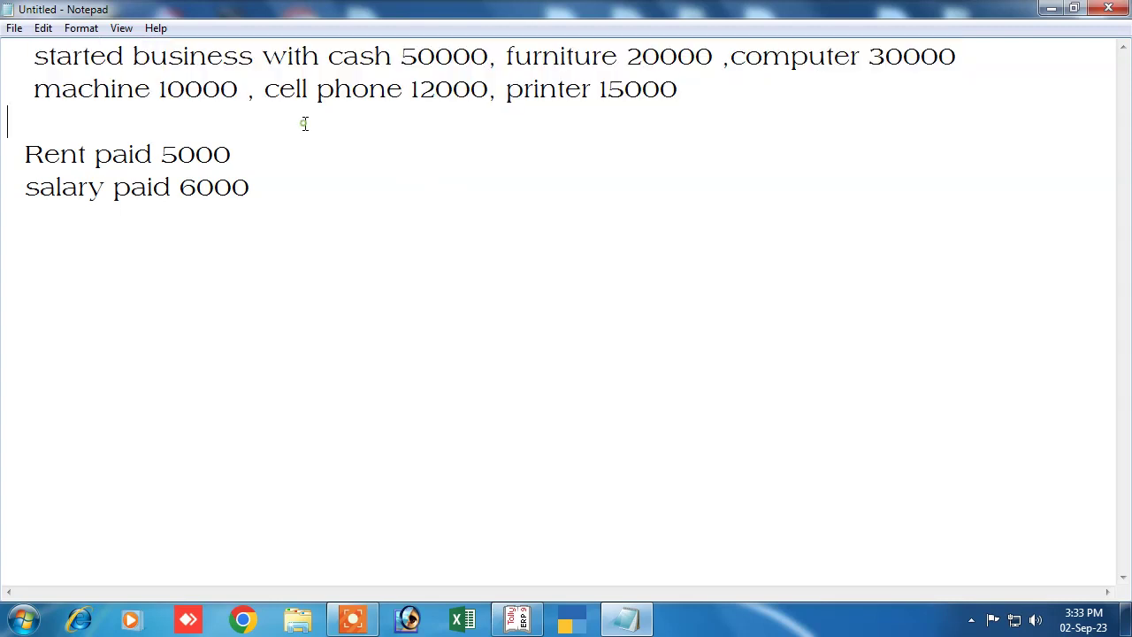
- Add up the opening investments in the Tally.ERP 9 calculator as 50000+20000+30000+10000+12000+15000, checking each amount against the Notepad list
{"action": "left_click", "coordinate": [517, 619]}
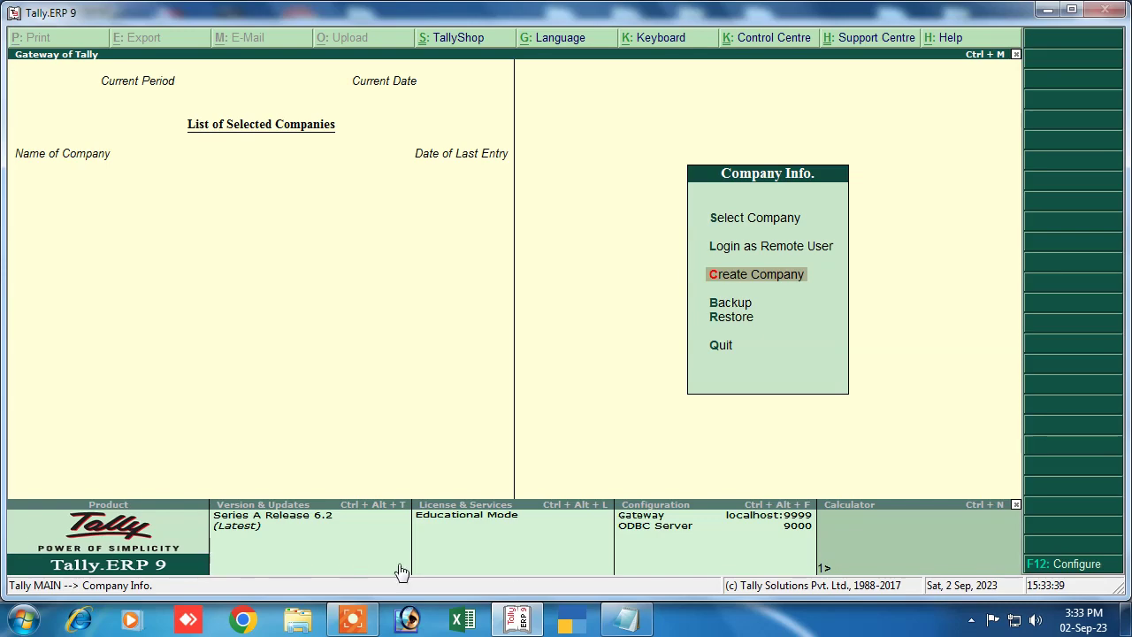
{"action": "left_click", "coordinate": [897, 544]}
{"action": "left_click", "coordinate": [626, 618]}
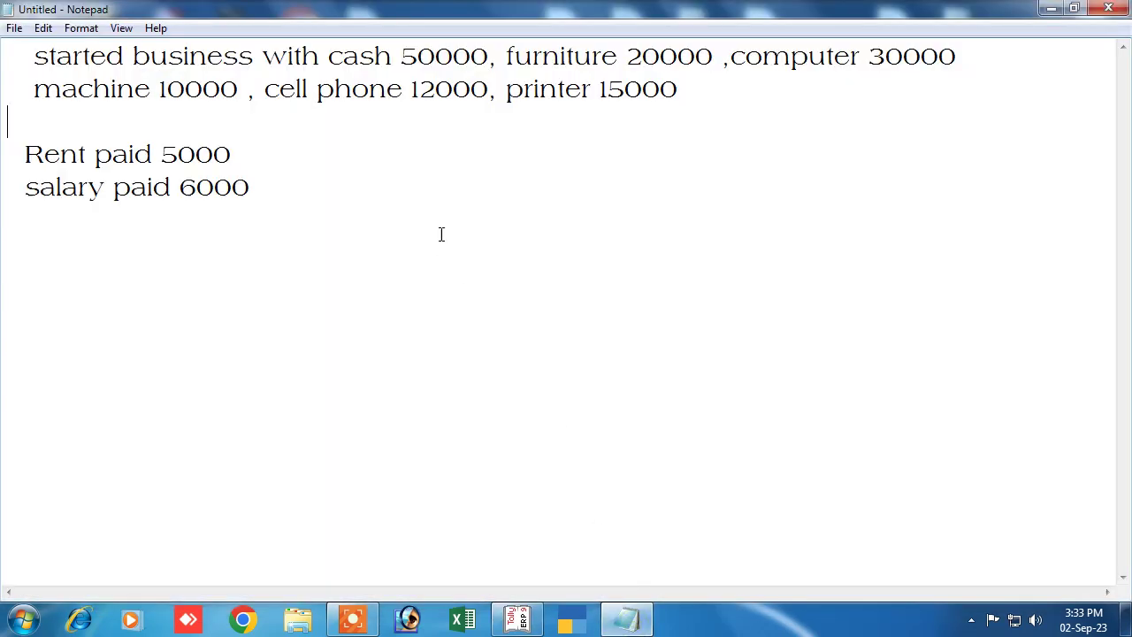
{"action": "left_click_drag", "start_coordinate": [395, 57], "coordinate": [488, 56]}
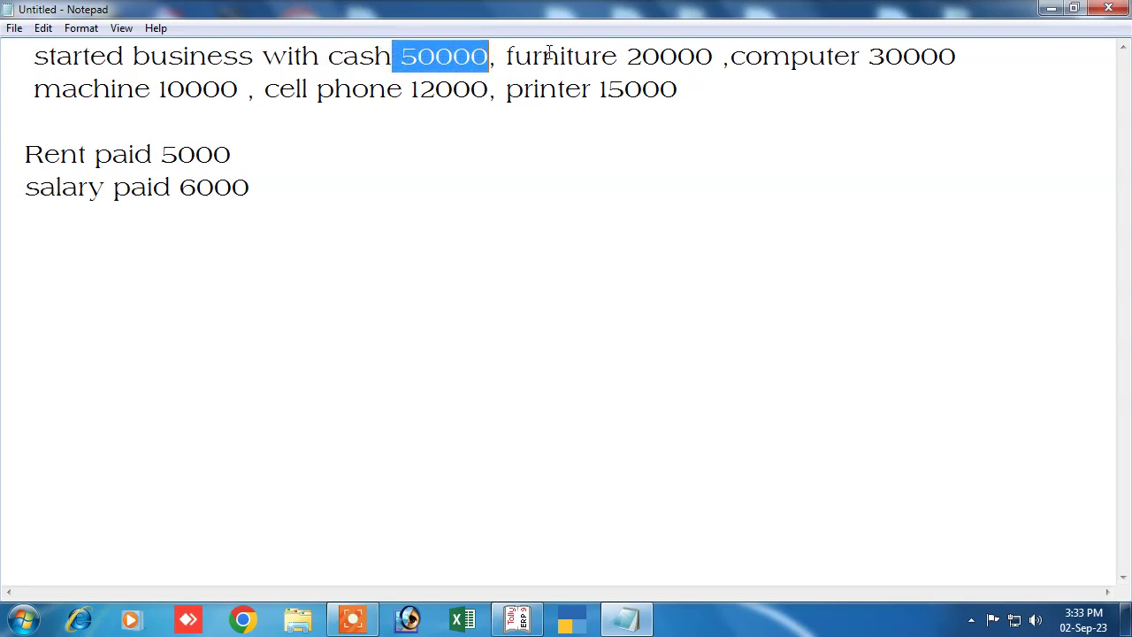
{"action": "left_click_drag", "start_coordinate": [617, 56], "coordinate": [713, 56]}
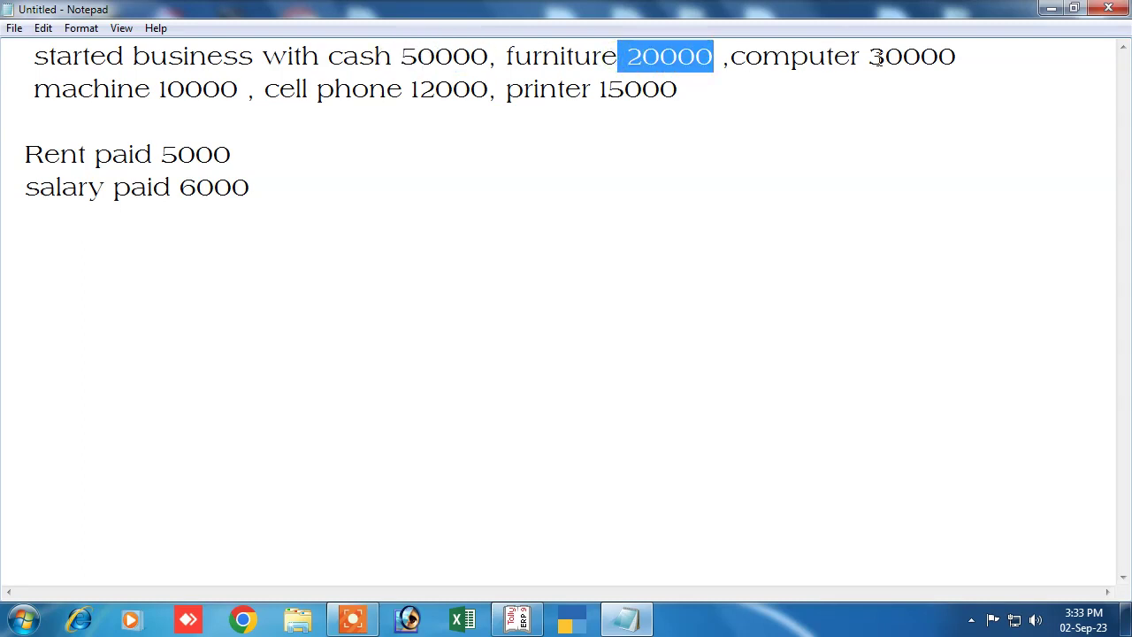
{"action": "left_click_drag", "start_coordinate": [868, 56], "coordinate": [957, 57]}
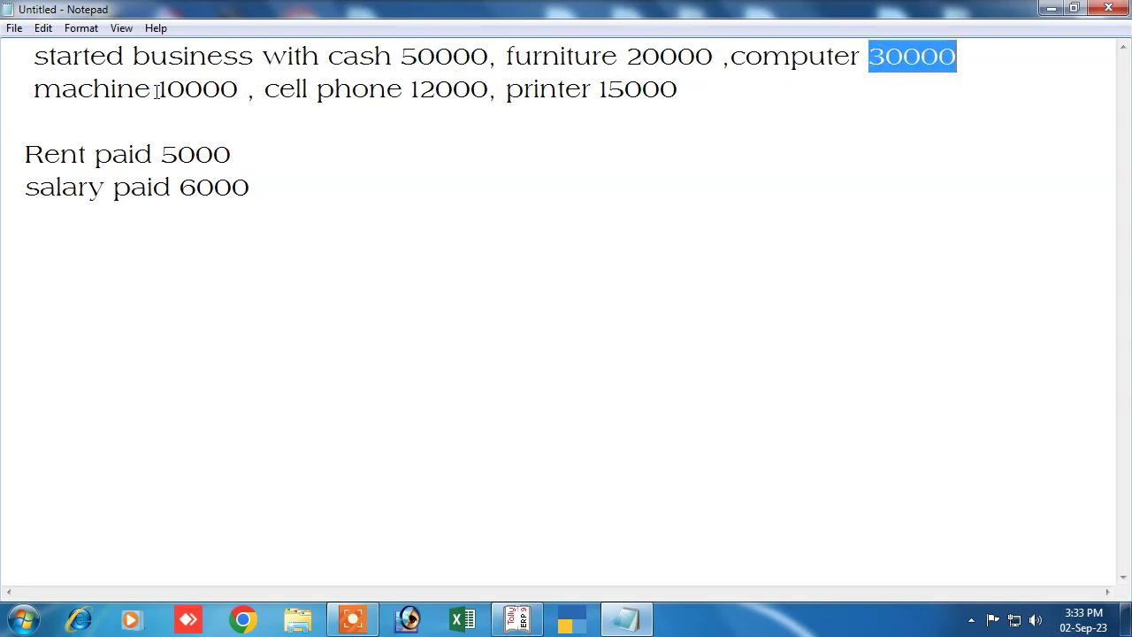
{"action": "left_click_drag", "start_coordinate": [157, 89], "coordinate": [248, 93]}
{"action": "left_click_drag", "start_coordinate": [408, 89], "coordinate": [488, 90]}
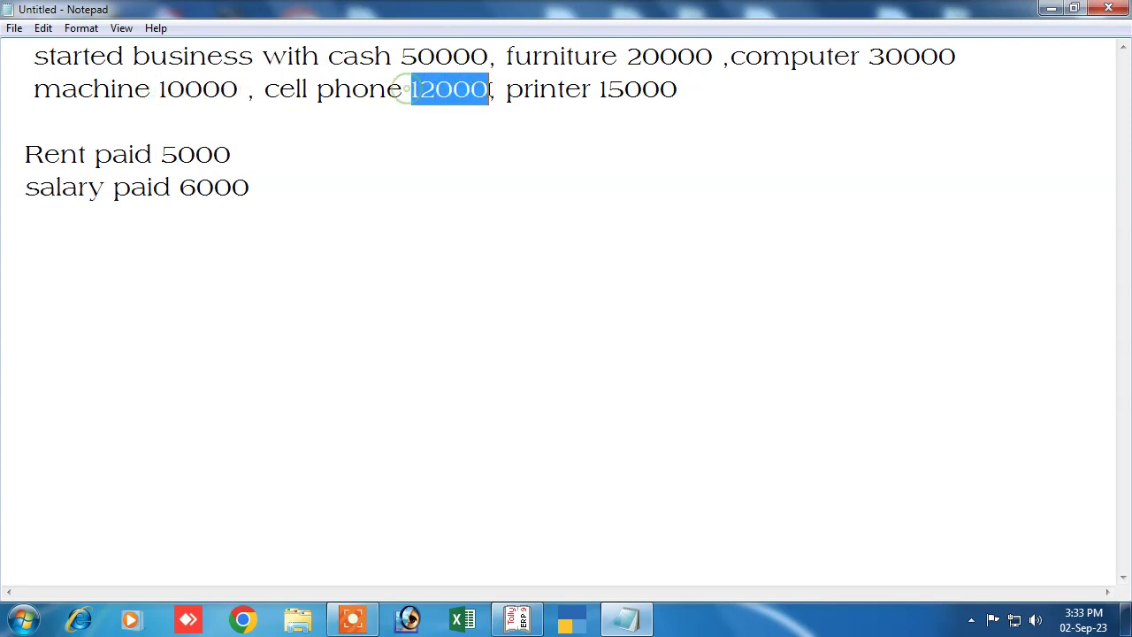
{"action": "left_click_drag", "start_coordinate": [591, 89], "coordinate": [682, 92]}
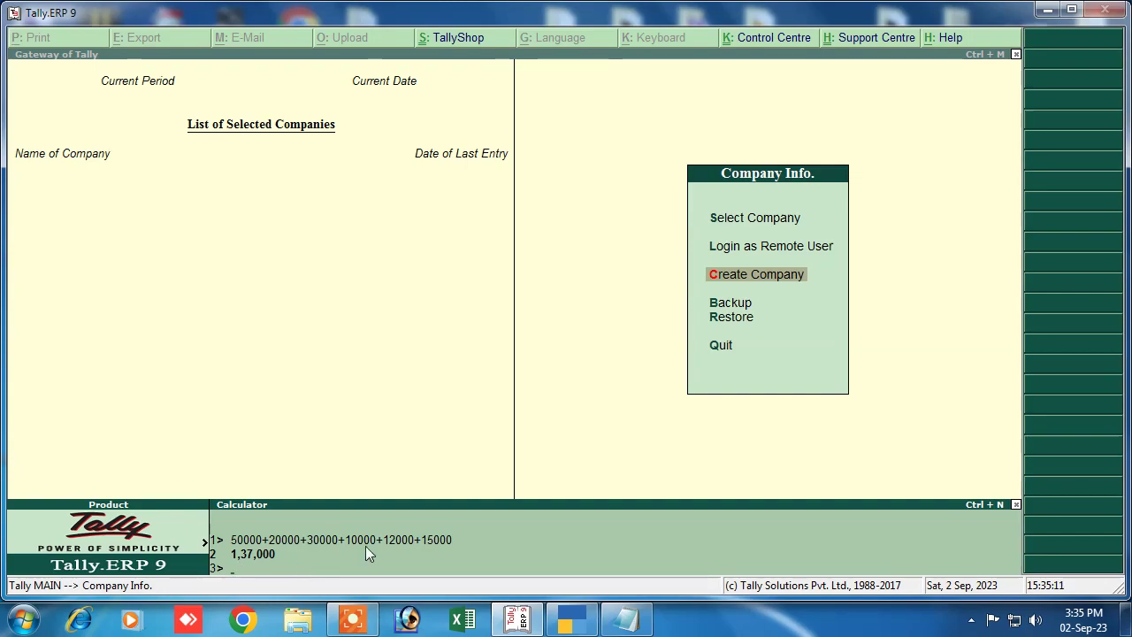
{"action": "left_click", "coordinate": [517, 619]}
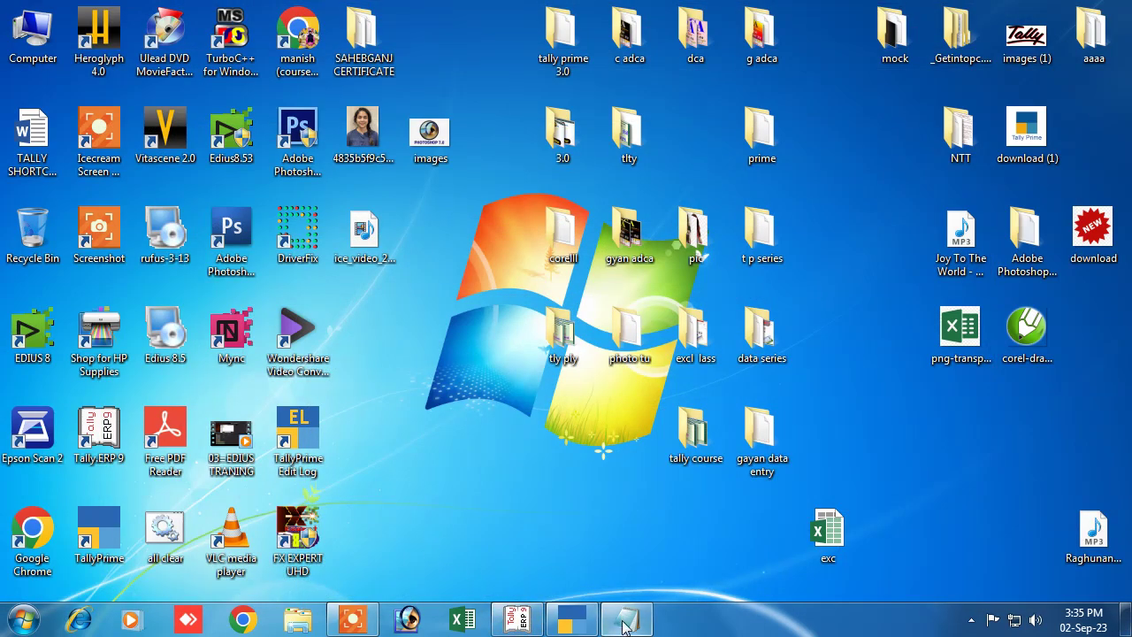
{"action": "left_click", "coordinate": [625, 624]}
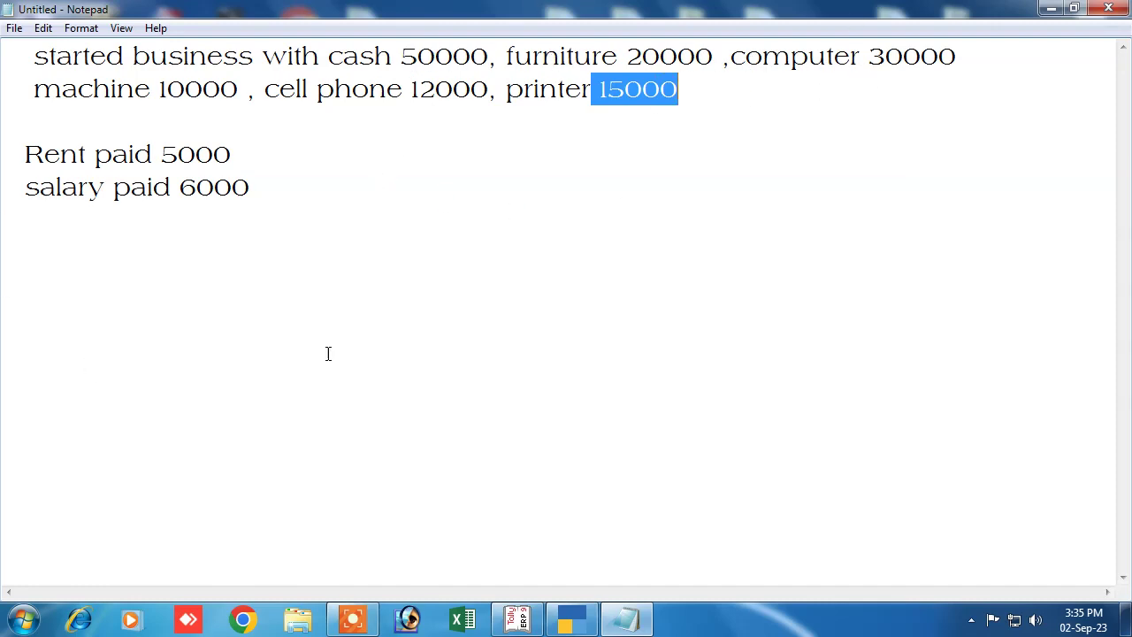
- Switch to Tally.ERP 9 and start creating a company named Abc, keeping the default mailing name and India as the country
{"action": "left_click", "coordinate": [517, 619]}
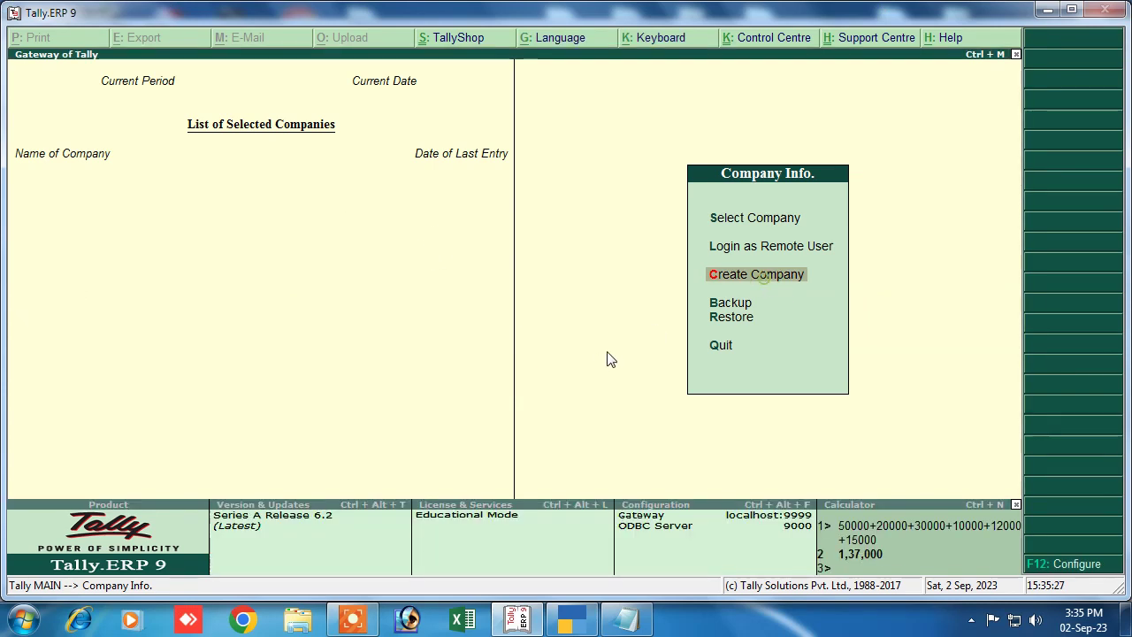
{"action": "key", "text": "Return"}
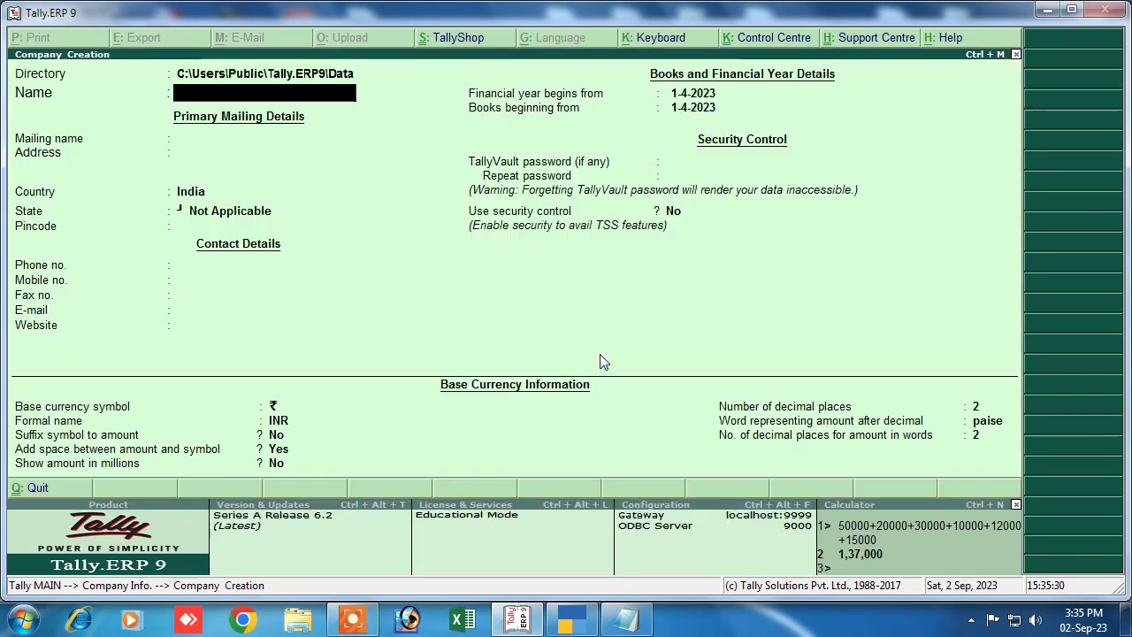
{"action": "type", "text": "Abc"}
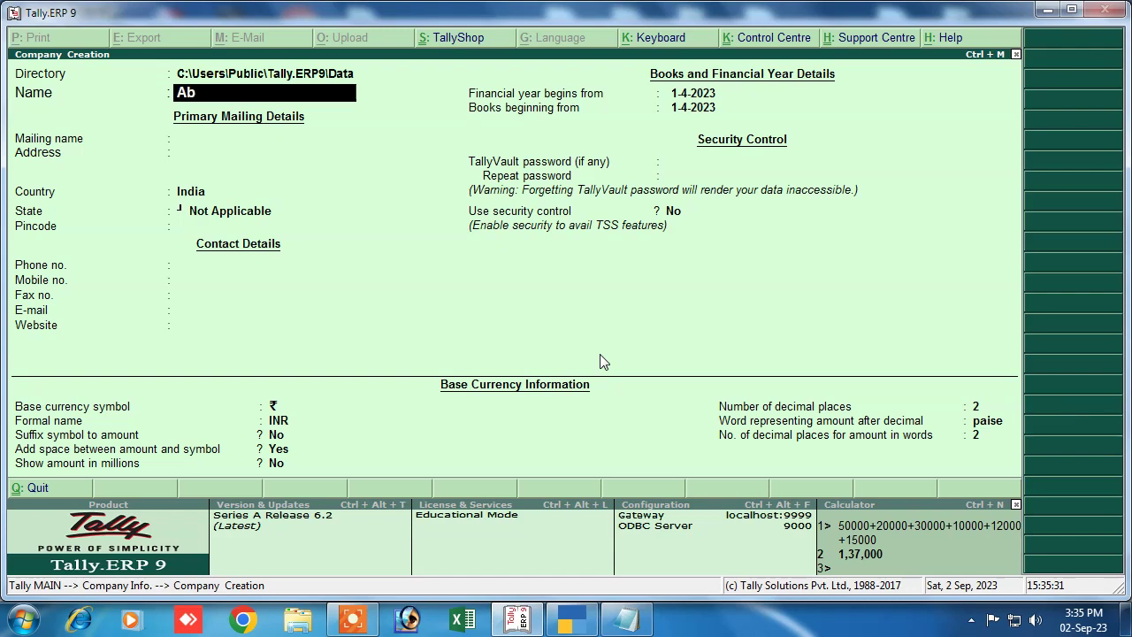
{"action": "key", "text": "Return"}
{"action": "key", "text": "Return"}
{"action": "key", "text": "Return"}
{"action": "key", "text": "Return"}
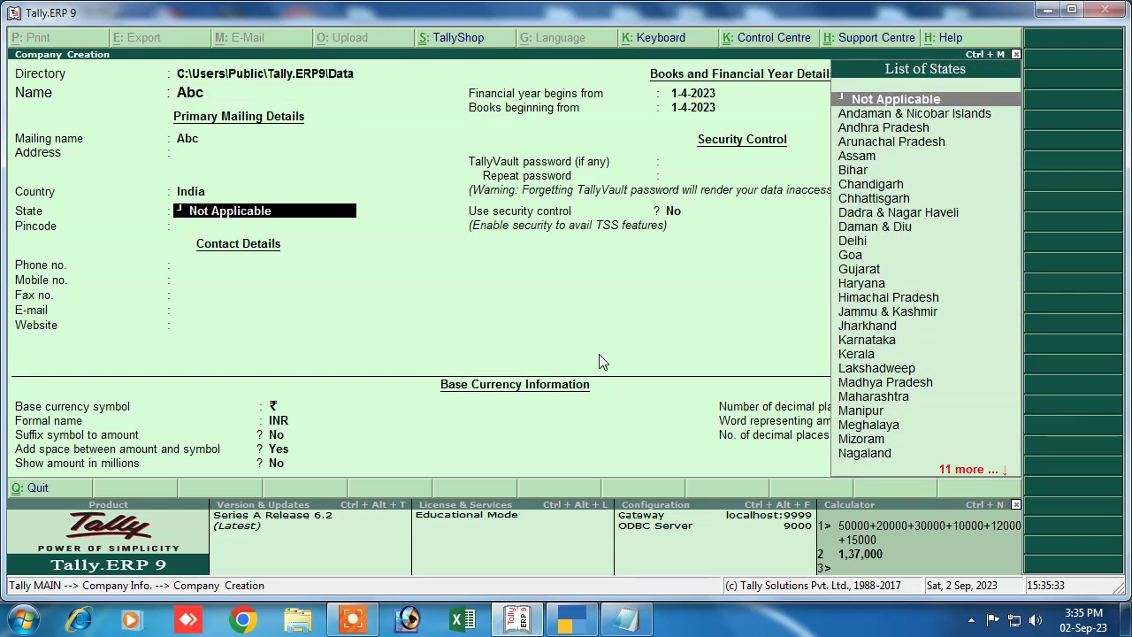
- Set the company's state to Bihar, keep the remaining defaults and save the company
{"action": "type", "text": "b"}
{"action": "key", "text": "Return"}
{"action": "key", "text": "Return"}
{"action": "key", "text": "Return"}
{"action": "key", "text": "Return"}
{"action": "key", "text": "Return"}
{"action": "key", "text": "Return"}
{"action": "key", "text": "Return"}
{"action": "key", "text": "Return"}
{"action": "key", "text": "Return"}
{"action": "key", "text": "Return"}
{"action": "key", "text": "Return"}
{"action": "key", "text": "Return"}
{"action": "key", "text": "Return"}
{"action": "key", "text": "Return"}
{"action": "key", "text": "Return"}
{"action": "key", "text": "Return"}
{"action": "key", "text": "Return"}
{"action": "key", "text": "Return"}
{"action": "key", "text": "Return"}
{"action": "key", "text": "Return"}
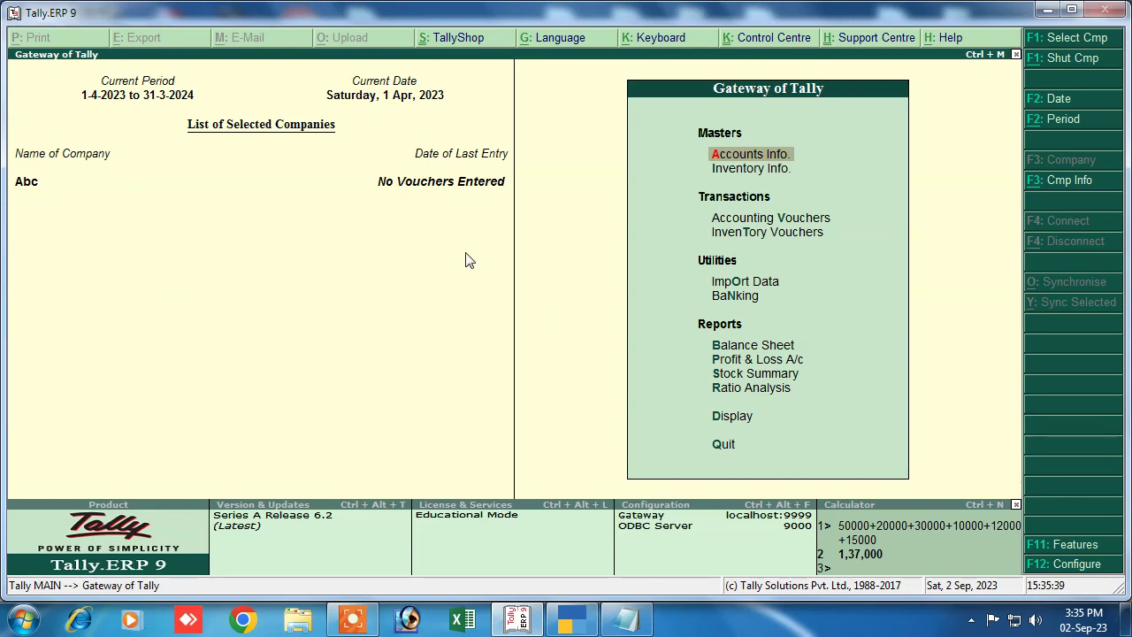
- Open accounting voucher entry, view the Receipt voucher and return to the Gateway of Tally without recording an entry
{"action": "left_click", "coordinate": [766, 219]}
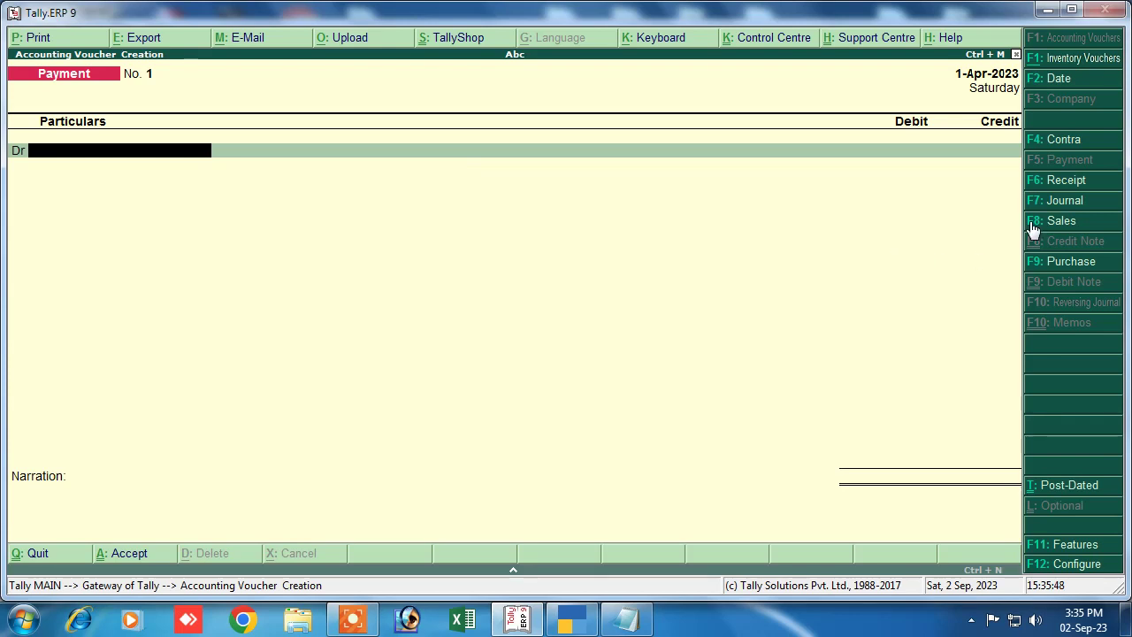
{"action": "left_click", "coordinate": [1057, 181]}
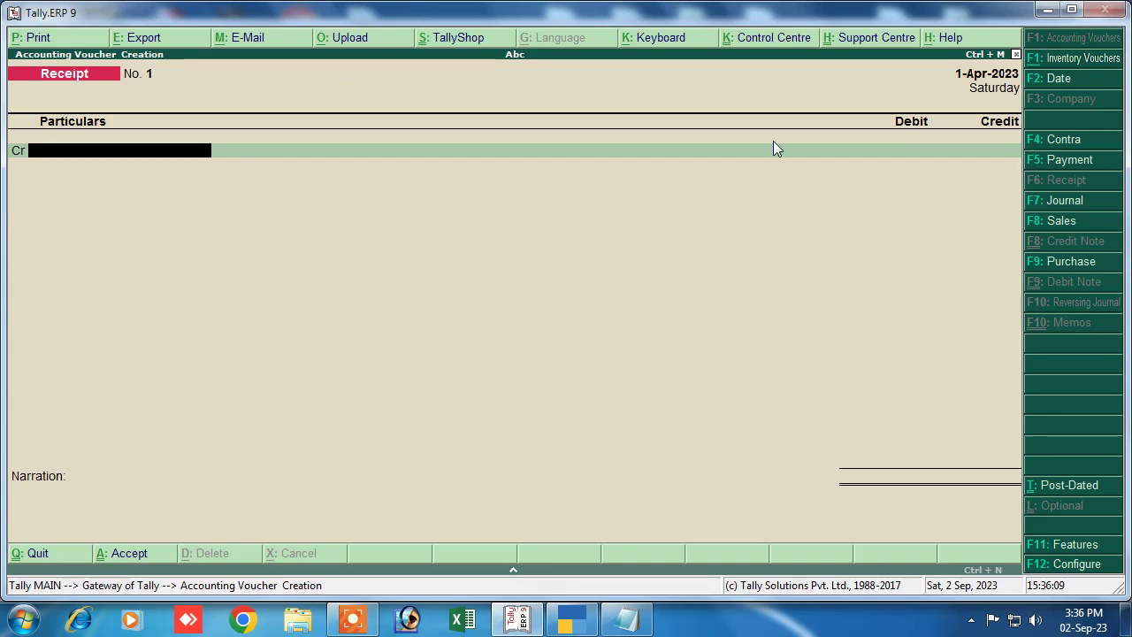
{"action": "key", "text": "Escape"}
{"action": "key", "text": "Return"}
{"action": "key", "text": "Escape"}
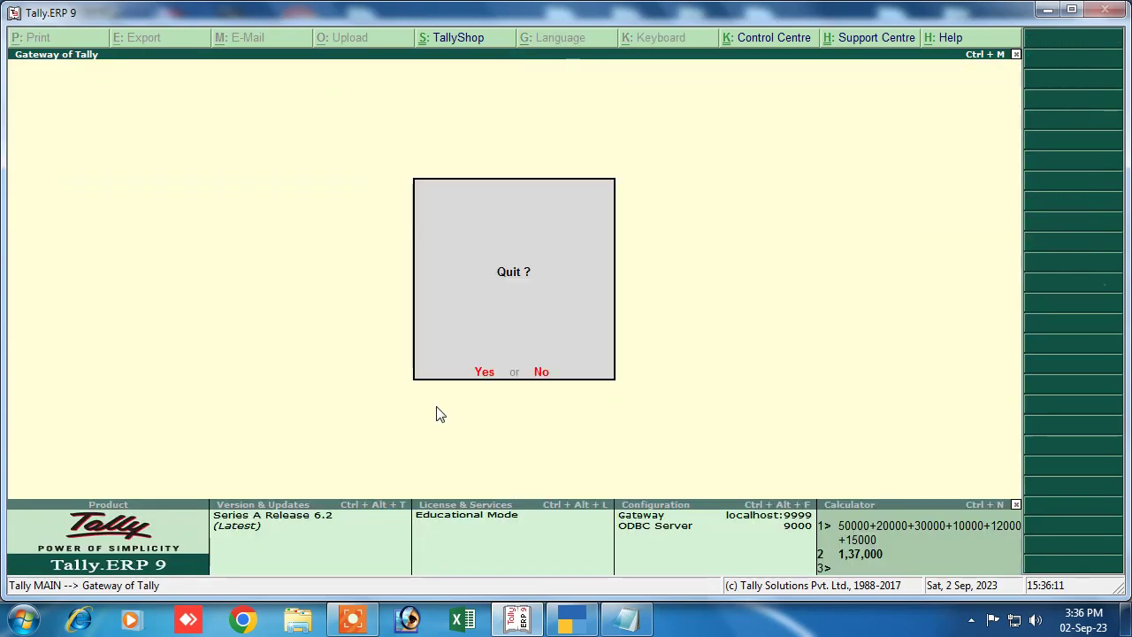
{"action": "key", "text": "n"}
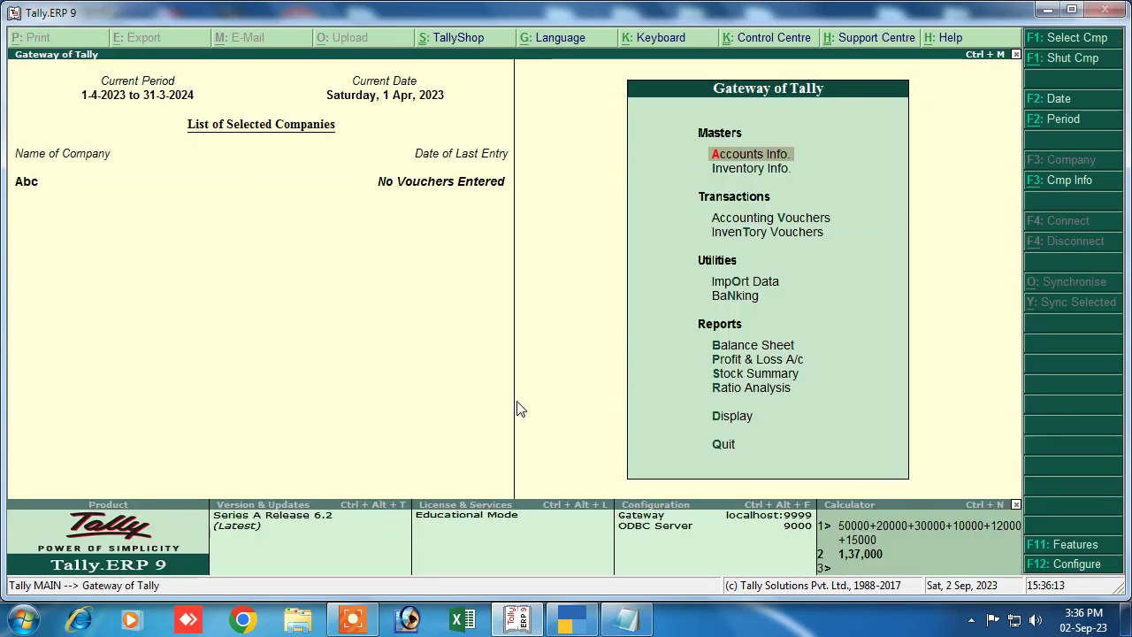
- Create a ledger named Capital under Capital Account, keeping all other ledger details at their defaults
{"action": "left_click", "coordinate": [732, 156]}
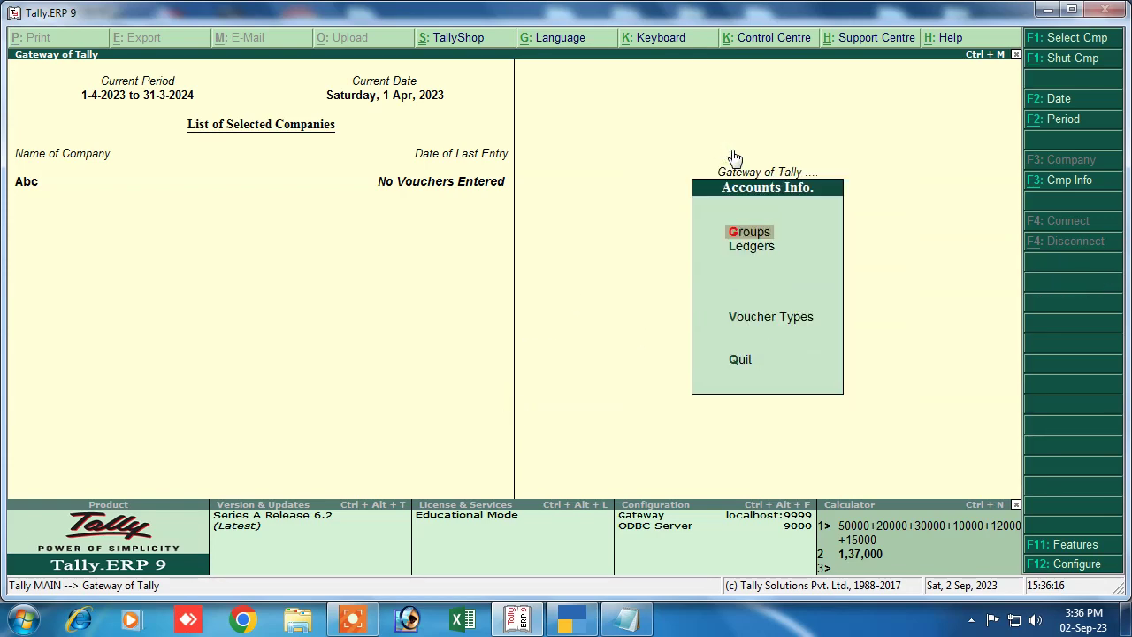
{"action": "left_click", "coordinate": [743, 254]}
{"action": "left_click", "coordinate": [736, 247]}
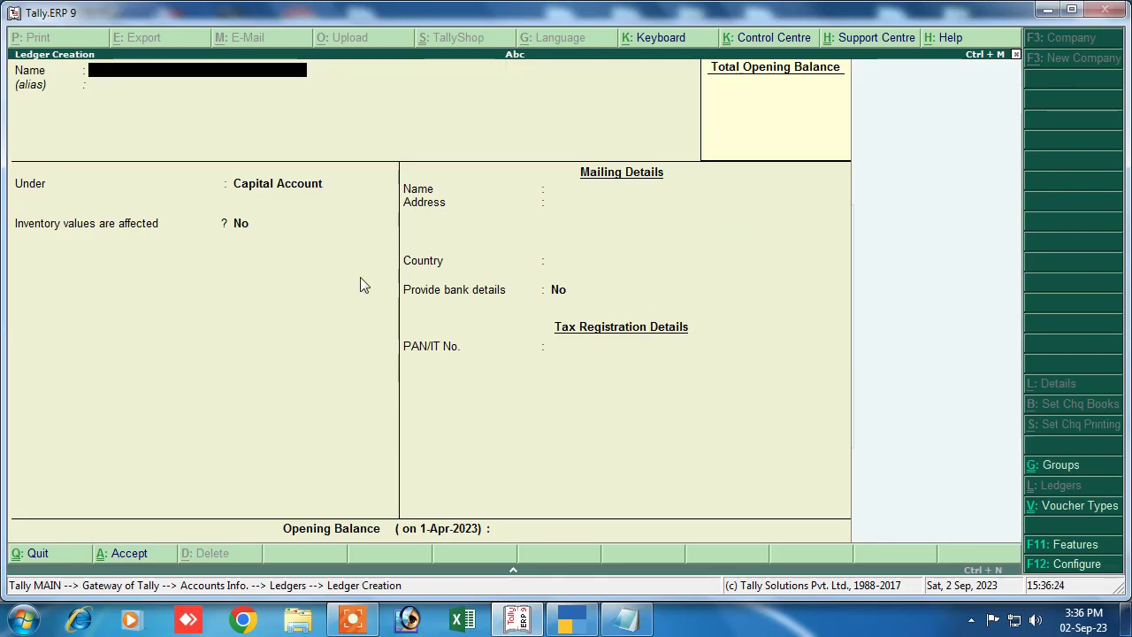
{"action": "type", "text": "Capital"}
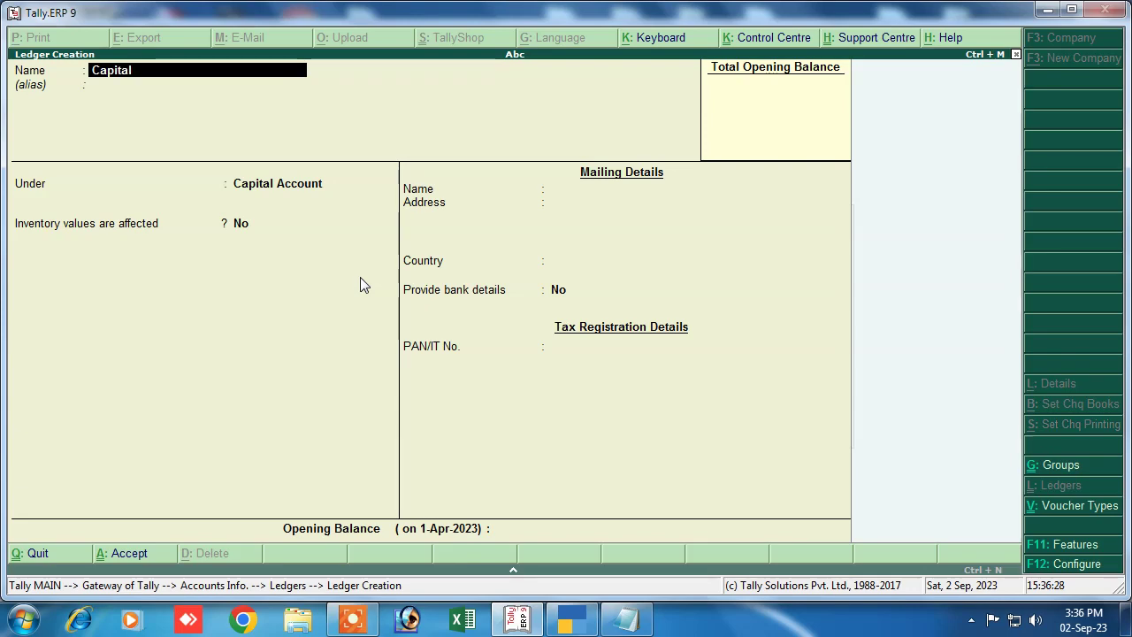
{"action": "key", "text": "Return"}
{"action": "key", "text": "Return"}
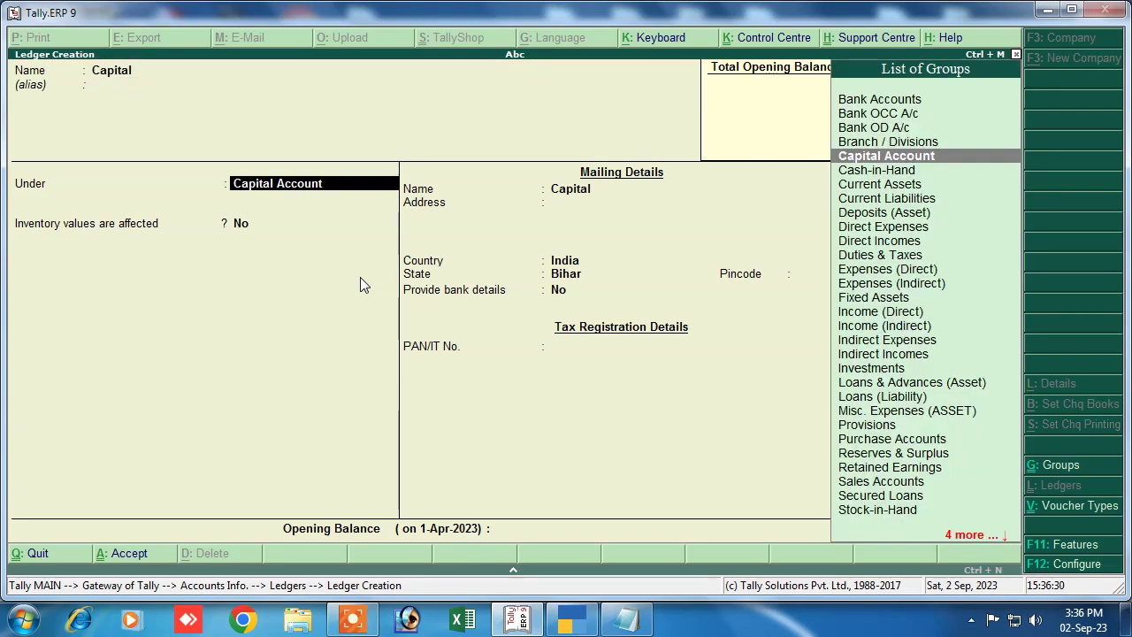
{"action": "key", "text": "Return"}
{"action": "key", "text": "Return"}
{"action": "key", "text": "Return"}
{"action": "key", "text": "Return"}
{"action": "key", "text": "Return"}
{"action": "key", "text": "Return"}
{"action": "key", "text": "Return"}
{"action": "key", "text": "Return"}
{"action": "key", "text": "Return"}
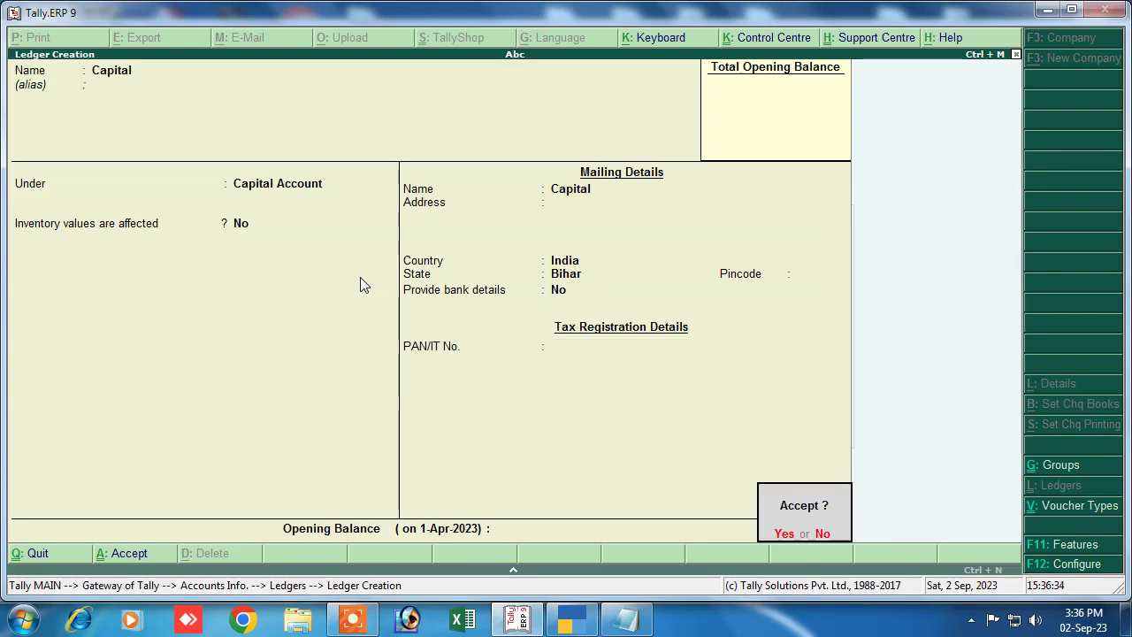
{"action": "key", "text": "Return"}
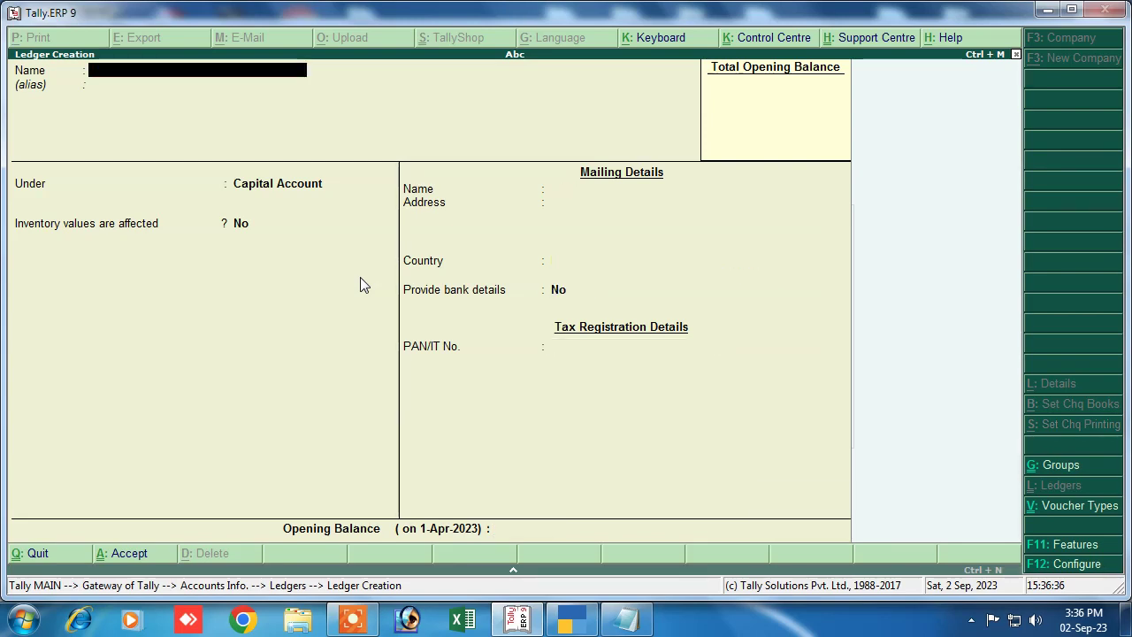
- Create a ledger named Furniture under Fixed Assets, keeping all other ledger details at their defaults
{"action": "type", "text": "F"}
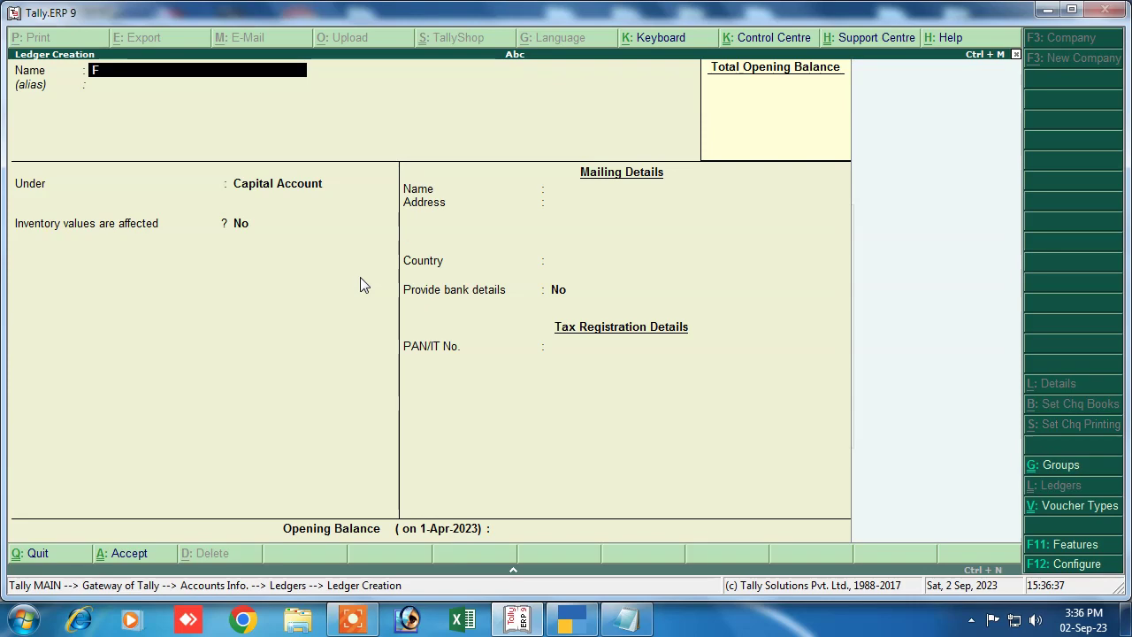
{"action": "type", "text": "urniture"}
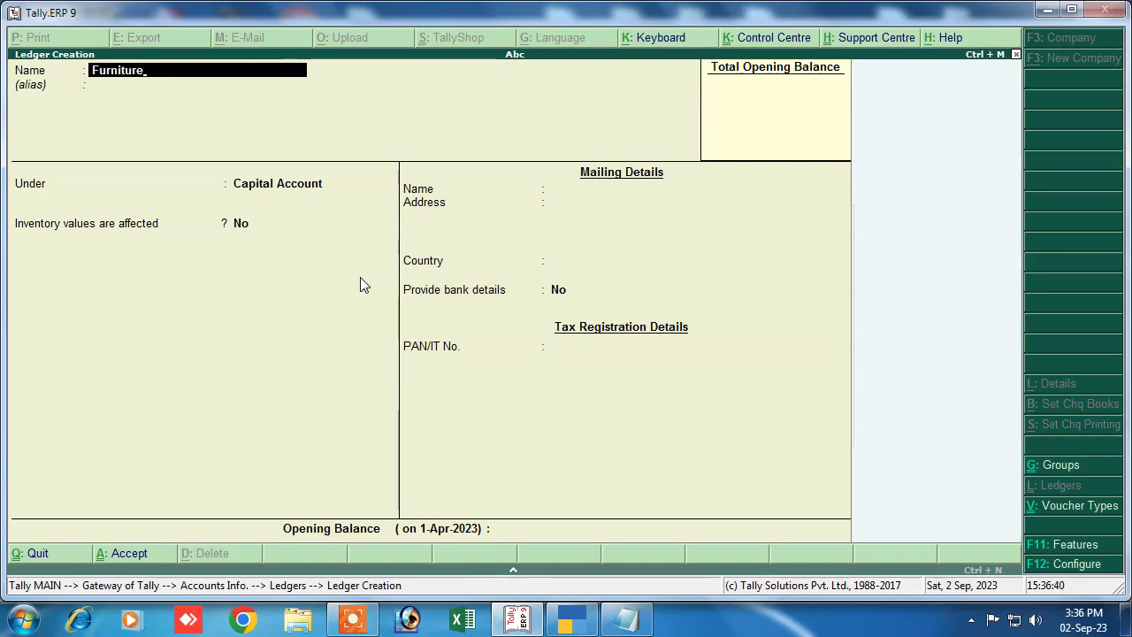
{"action": "key", "text": "Return"}
{"action": "type", "text": "F"}
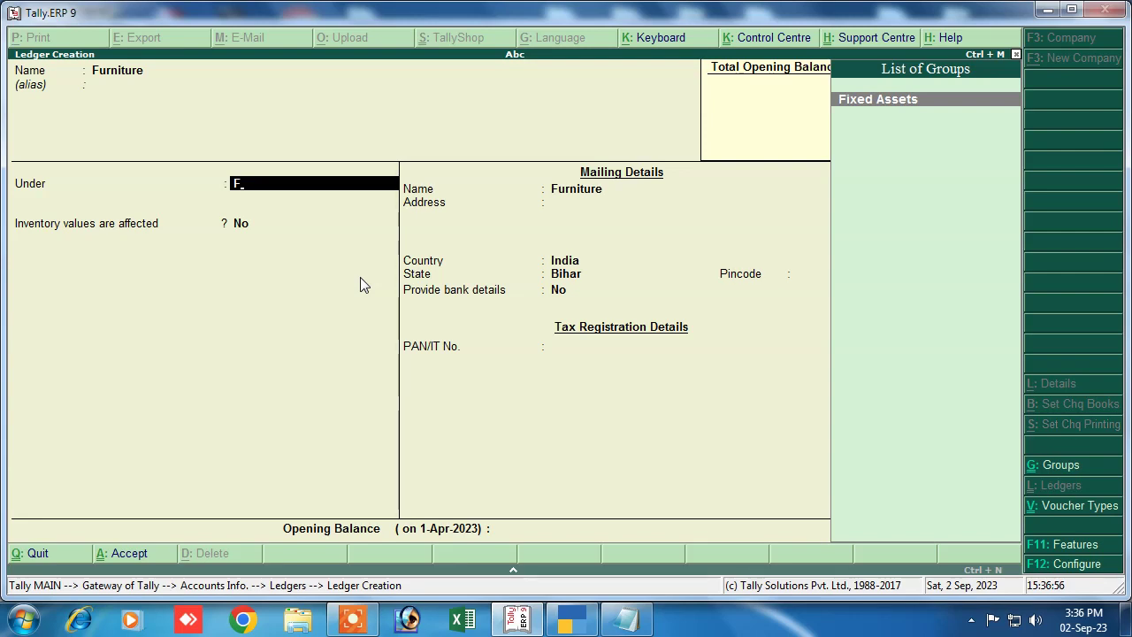
{"action": "type", "text": "i"}
{"action": "key", "text": "Return"}
{"action": "key", "text": "Return"}
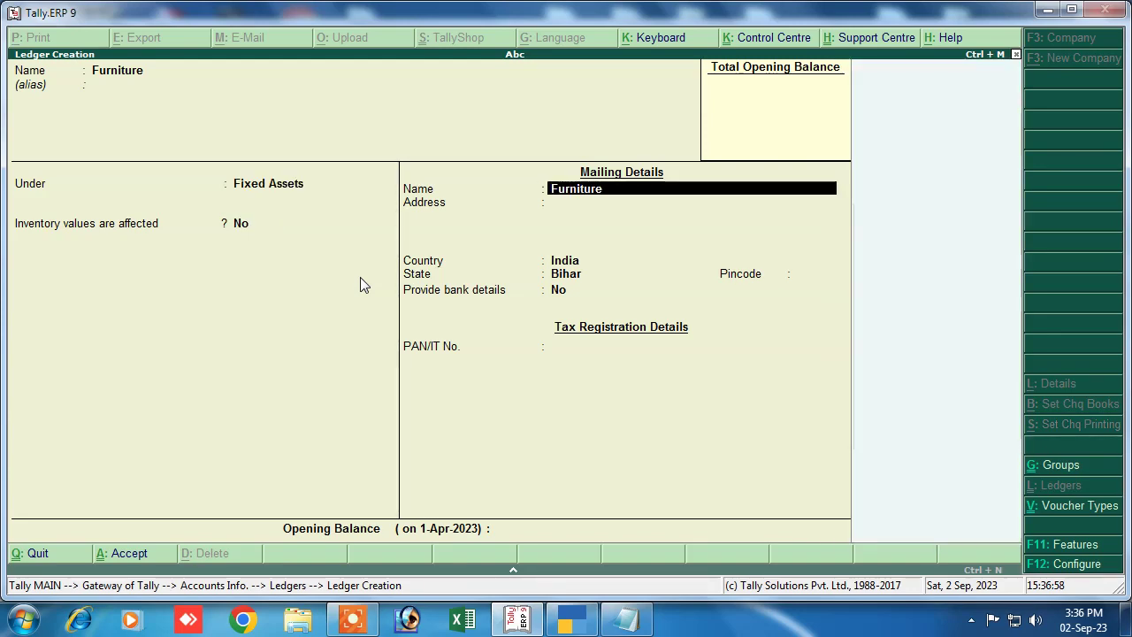
{"action": "key", "text": "Return"}
{"action": "key", "text": "Return"}
{"action": "key", "text": "Return"}
{"action": "key", "text": "Return"}
{"action": "key", "text": "Return"}
{"action": "key", "text": "Return"}
{"action": "key", "text": "Return"}
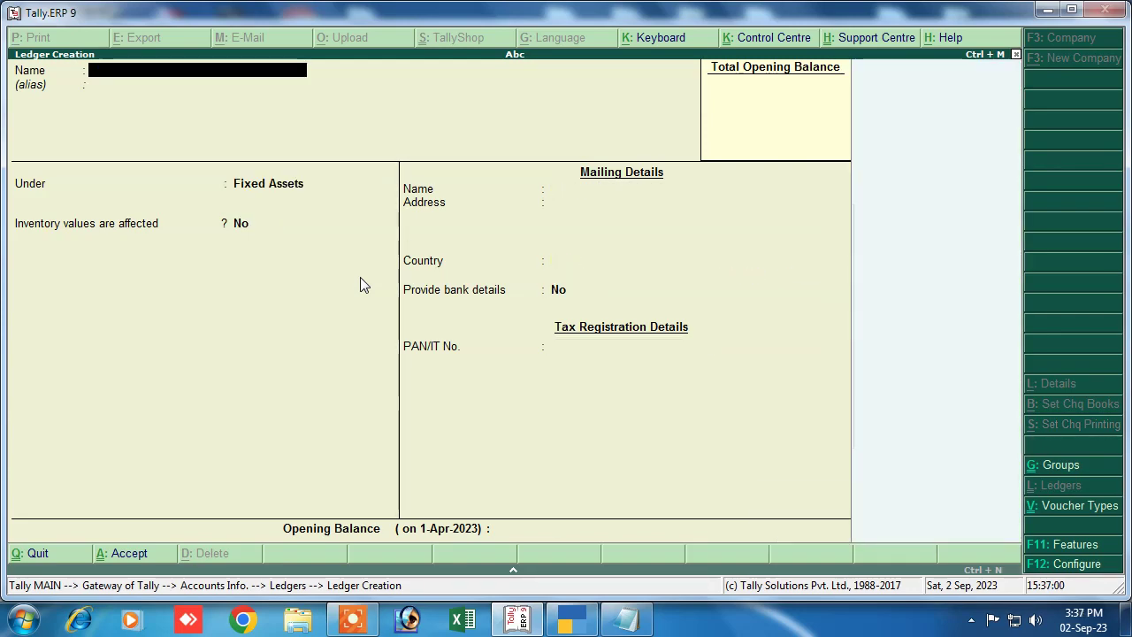
- Create a ledger named Computer under Fixed Assets, leaving the mailing details and opening balance at their defaults
{"action": "type", "text": "Computer"}
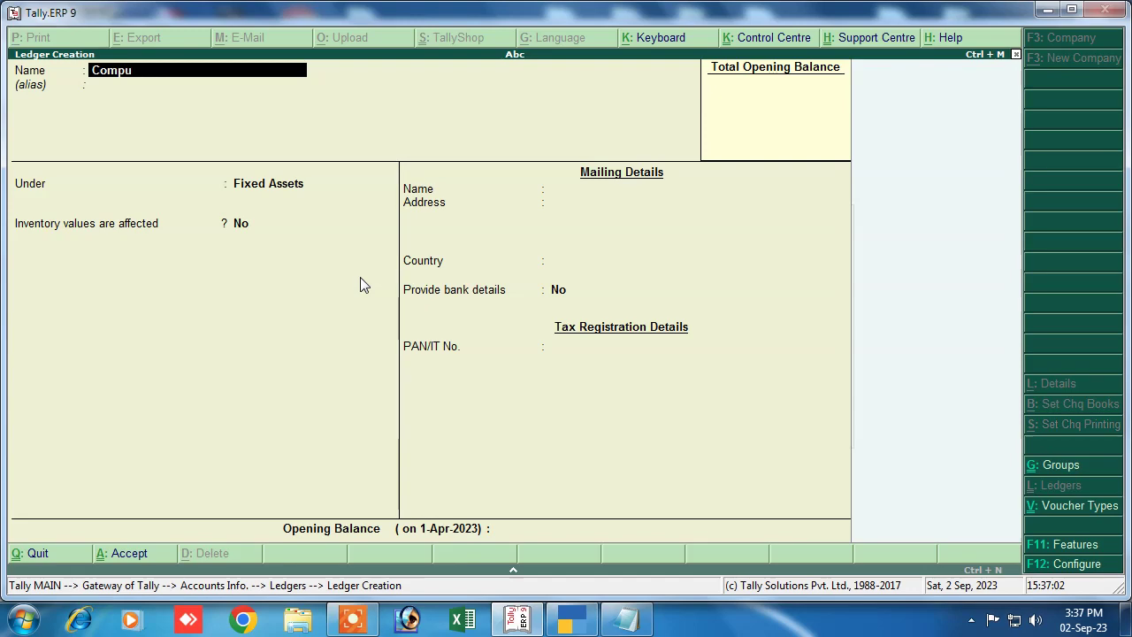
{"action": "key", "text": "Return"}
{"action": "key", "text": "Return"}
{"action": "key", "text": "Return"}
{"action": "key", "text": "Return"}
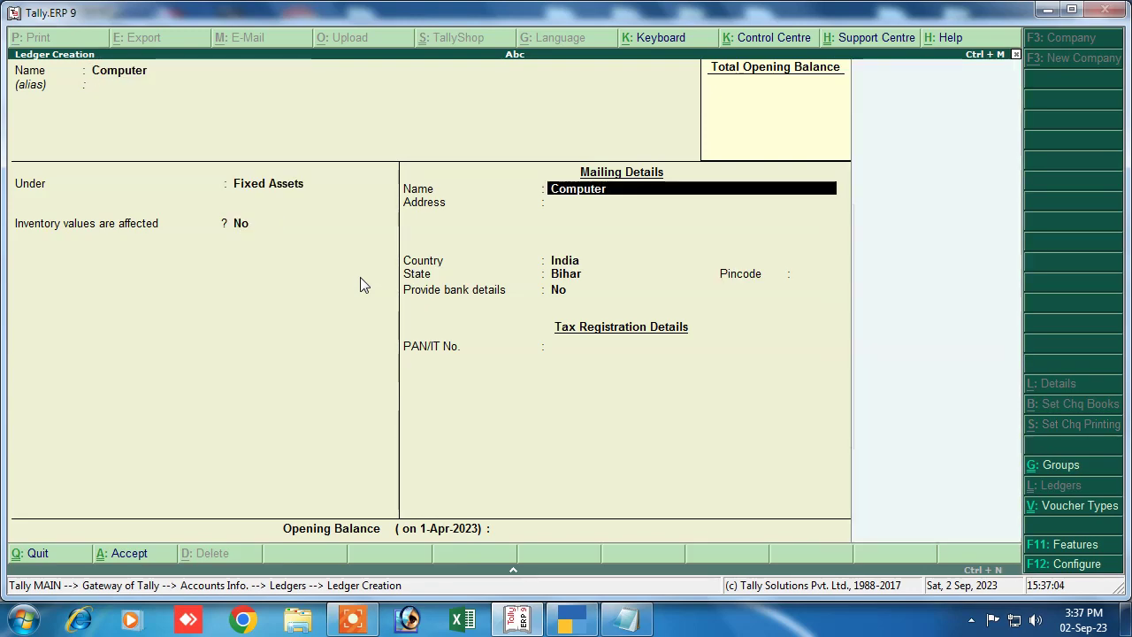
{"action": "key", "text": "Return"}
{"action": "key", "text": "Return"}
{"action": "key", "text": "Return"}
{"action": "key", "text": "Return"}
{"action": "key", "text": "Return"}
{"action": "key", "text": "Return"}
{"action": "key", "text": "Return"}
{"action": "key", "text": "Return"}
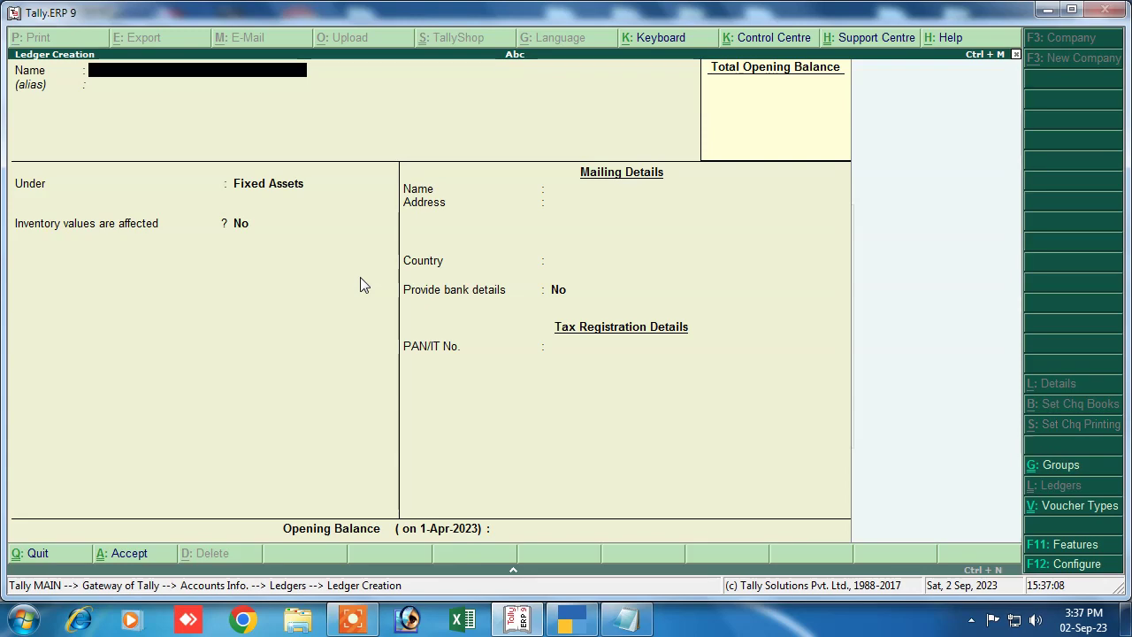
- Create a ledger named Cell Phone under Fixed Assets with the default mailing details and no opening balance
{"action": "type", "text": "Cel"}
{"action": "type", "text": "Phone"}
{"action": "key", "text": "Return"}
{"action": "key", "text": "Return"}
{"action": "key", "text": "Return"}
{"action": "key", "text": "Return"}
{"action": "key", "text": "Return"}
{"action": "key", "text": "Return"}
{"action": "key", "text": "Return"}
{"action": "key", "text": "Return"}
{"action": "key", "text": "Return"}
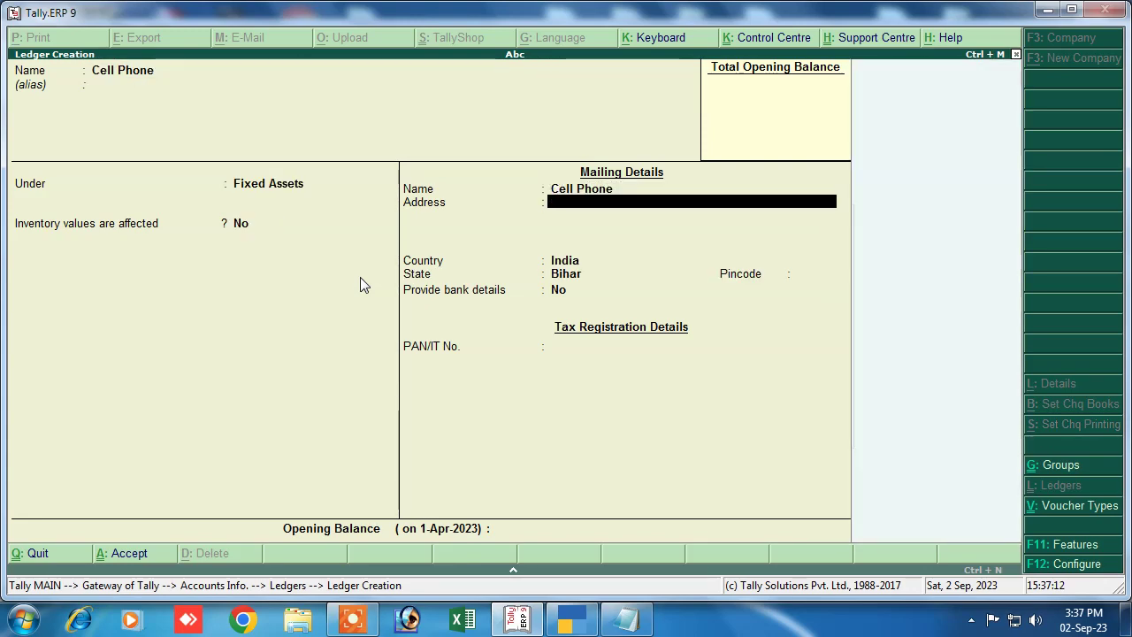
{"action": "key", "text": "Return"}
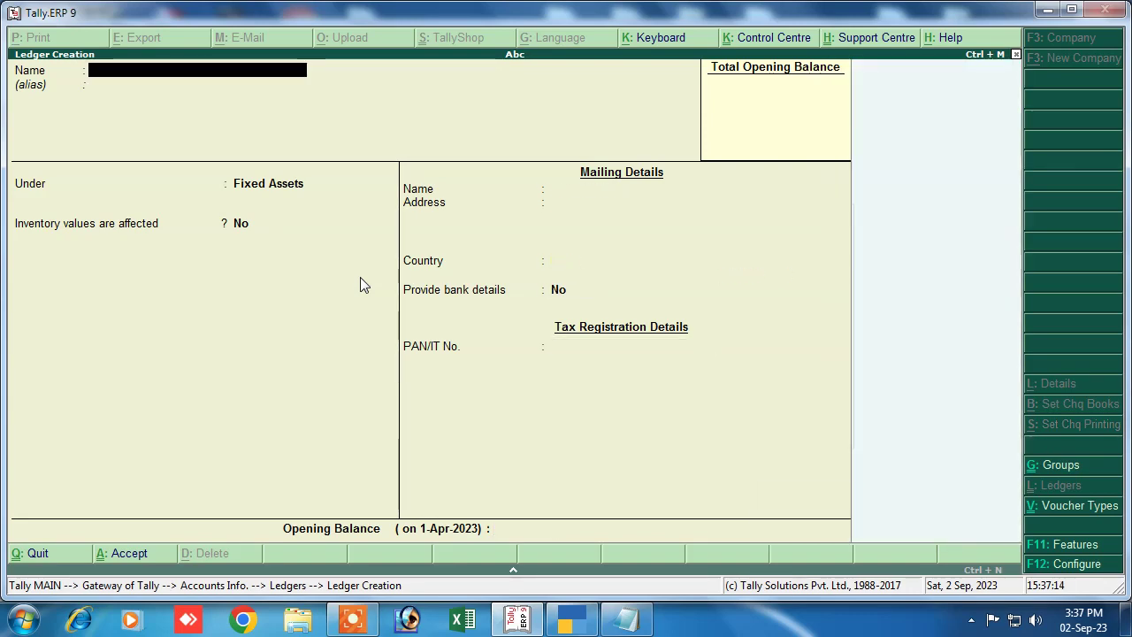
- Create a ledger named Machine under Fixed Assets, accepting the defaults for the remaining details
{"action": "type", "text": "Machine"}
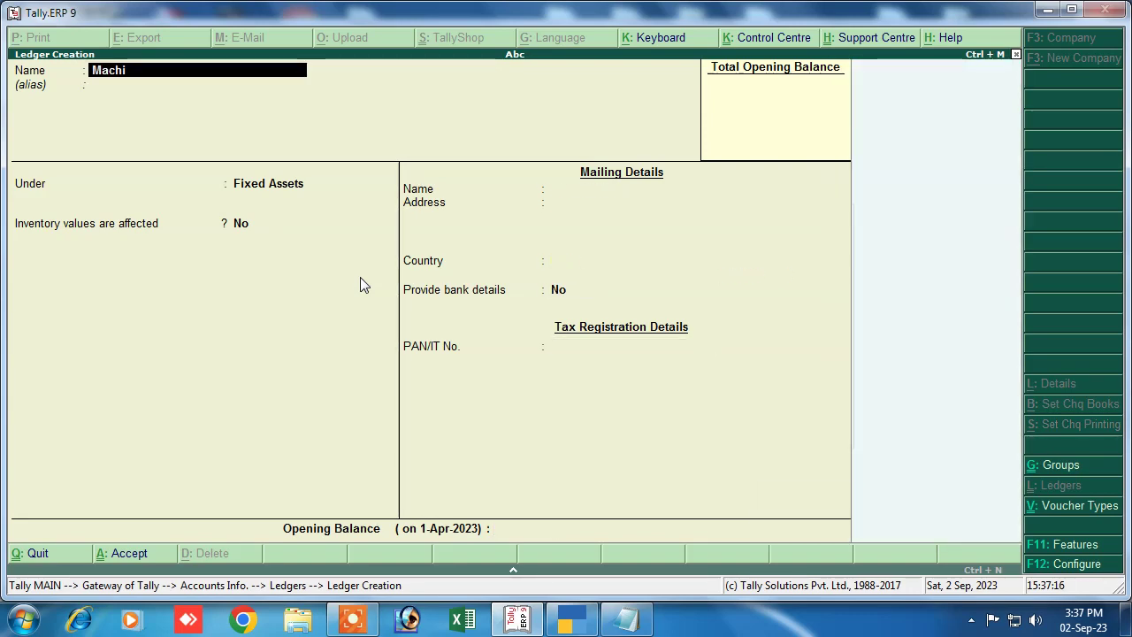
{"action": "key", "text": "Return"}
{"action": "key", "text": "Return"}
{"action": "key", "text": "Return"}
{"action": "key", "text": "Return"}
{"action": "key", "text": "Return"}
{"action": "key", "text": "Return"}
{"action": "key", "text": "Return"}
{"action": "key", "text": "Return"}
{"action": "key", "text": "Return"}
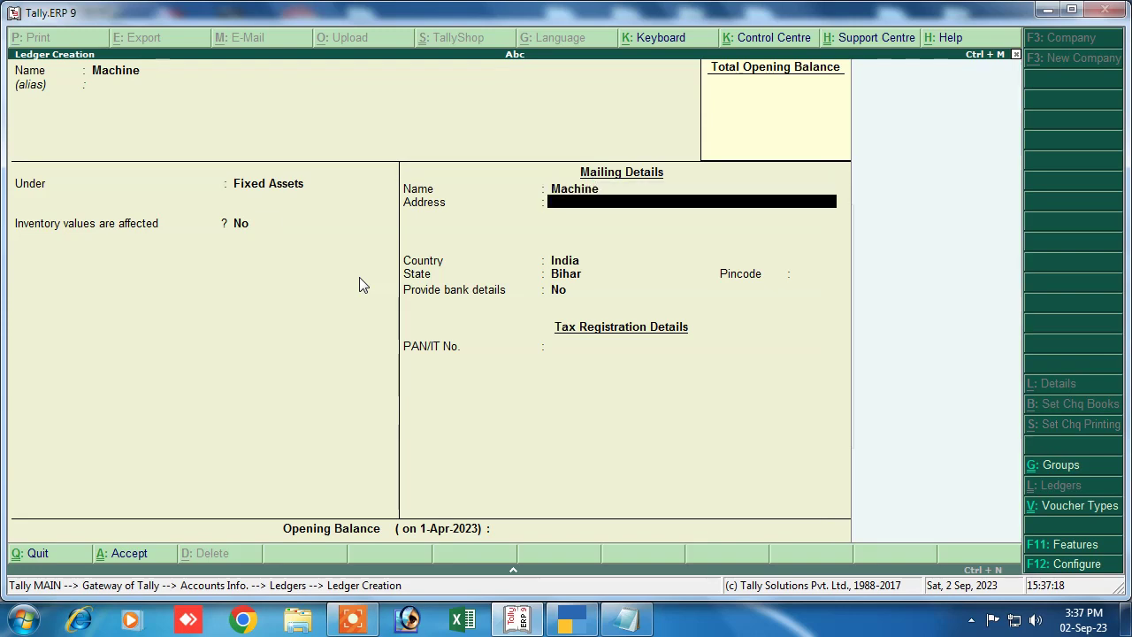
{"action": "key", "text": "Return"}
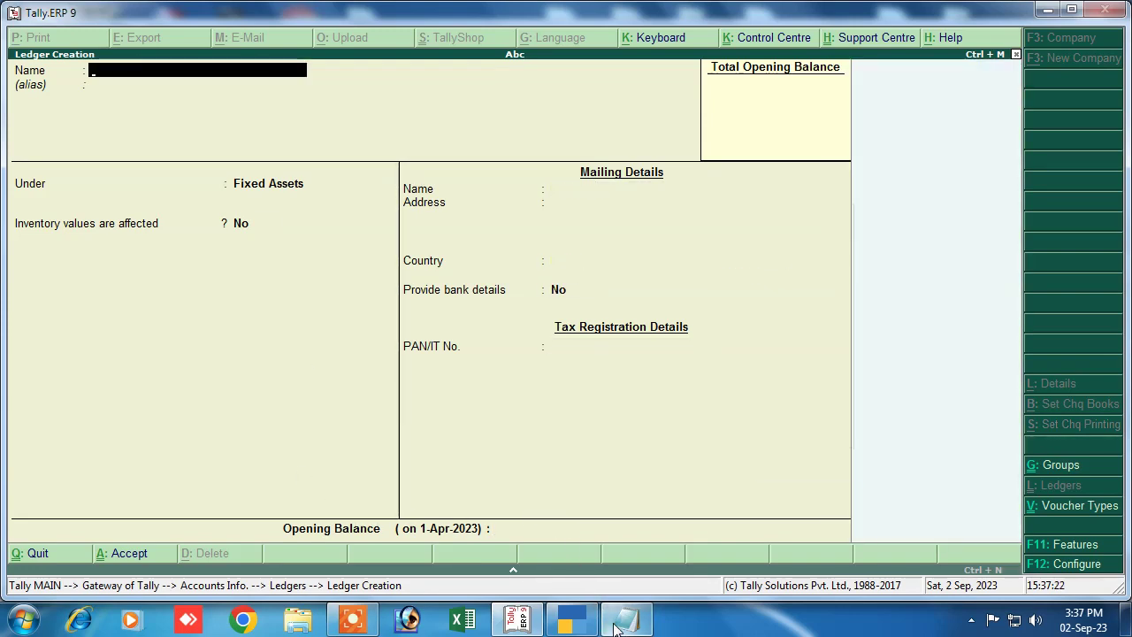
- Check the asset list in the Notepad notes and create a Printer ledger under Fixed Assets in Tally.ERP 9 with default details
{"action": "mouse_move", "coordinate": [623, 619]}
{"action": "left_click", "coordinate": [598, 542]}
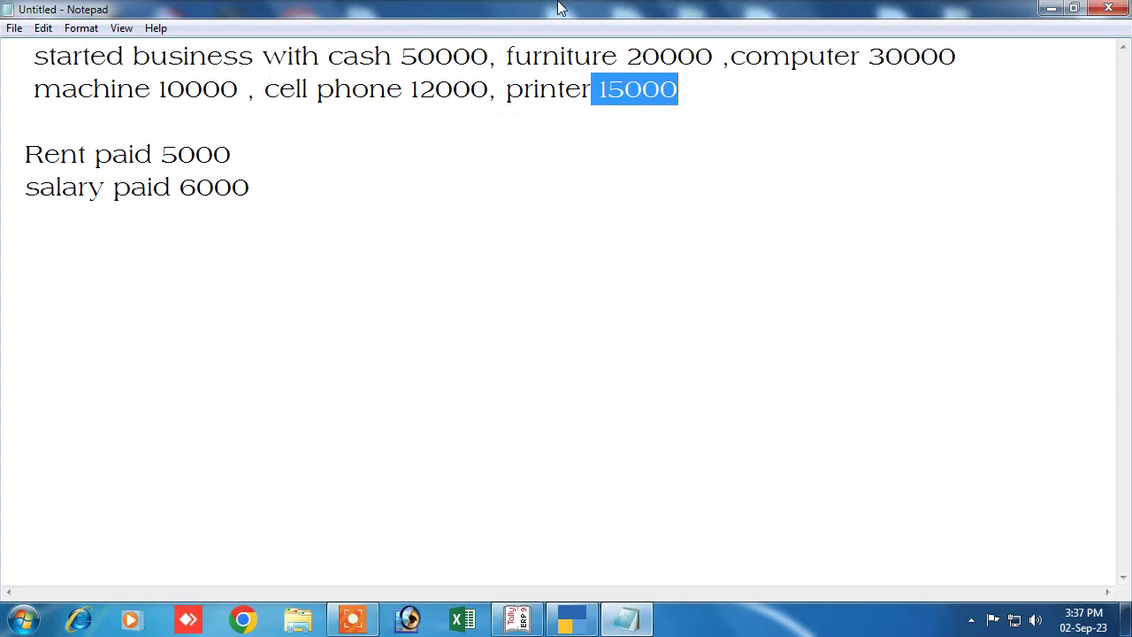
{"action": "left_click", "coordinate": [517, 619]}
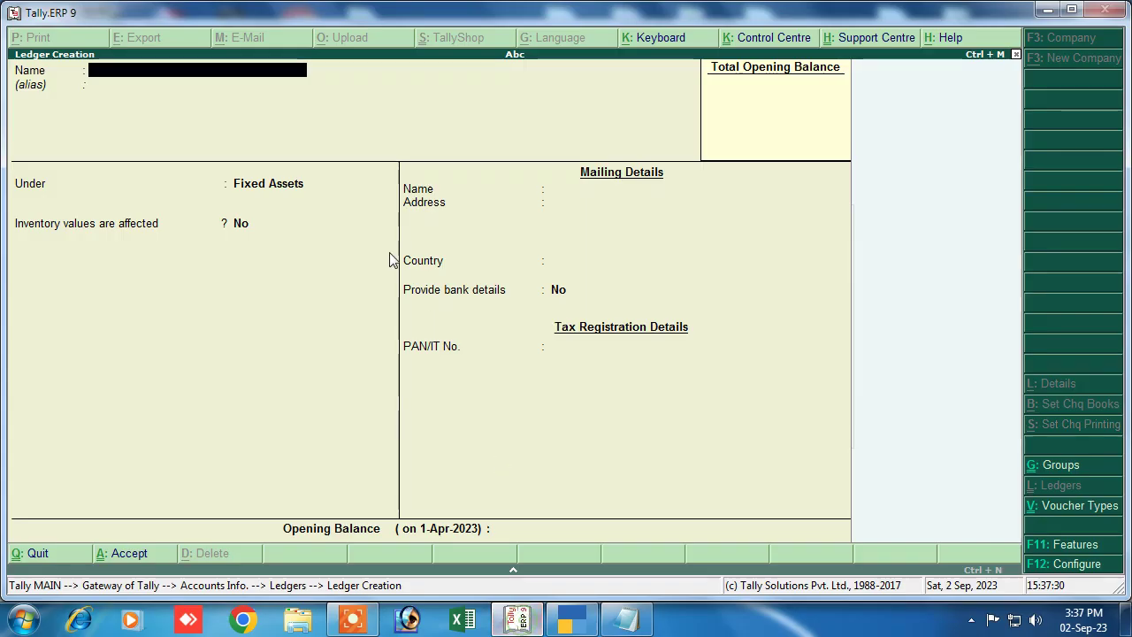
{"action": "type", "text": "Printer"}
{"action": "key", "text": "Return"}
{"action": "key", "text": "Return"}
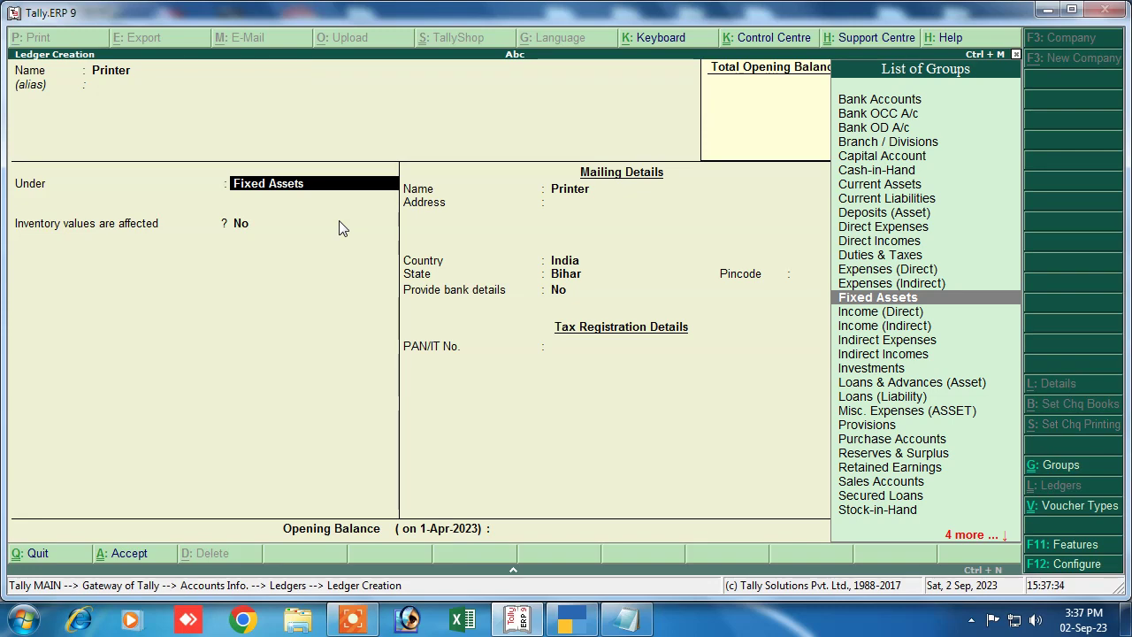
{"action": "key", "text": "Return"}
{"action": "key", "text": "Return"}
{"action": "key", "text": "Return"}
{"action": "key", "text": "Return"}
{"action": "key", "text": "Return"}
{"action": "key", "text": "Return"}
{"action": "key", "text": "Return"}
{"action": "key", "text": "Return"}
{"action": "key", "text": "Return"}
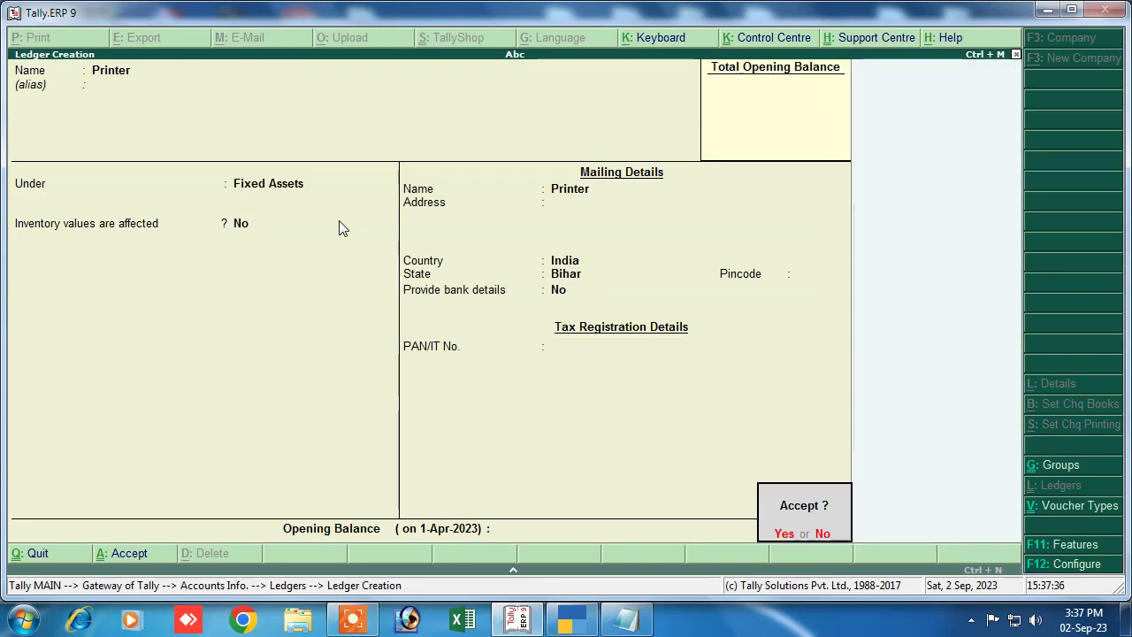
- Quit ledger creation, examine the list of existing ledgers and return to Accounts Info
{"action": "key", "text": "Escape"}
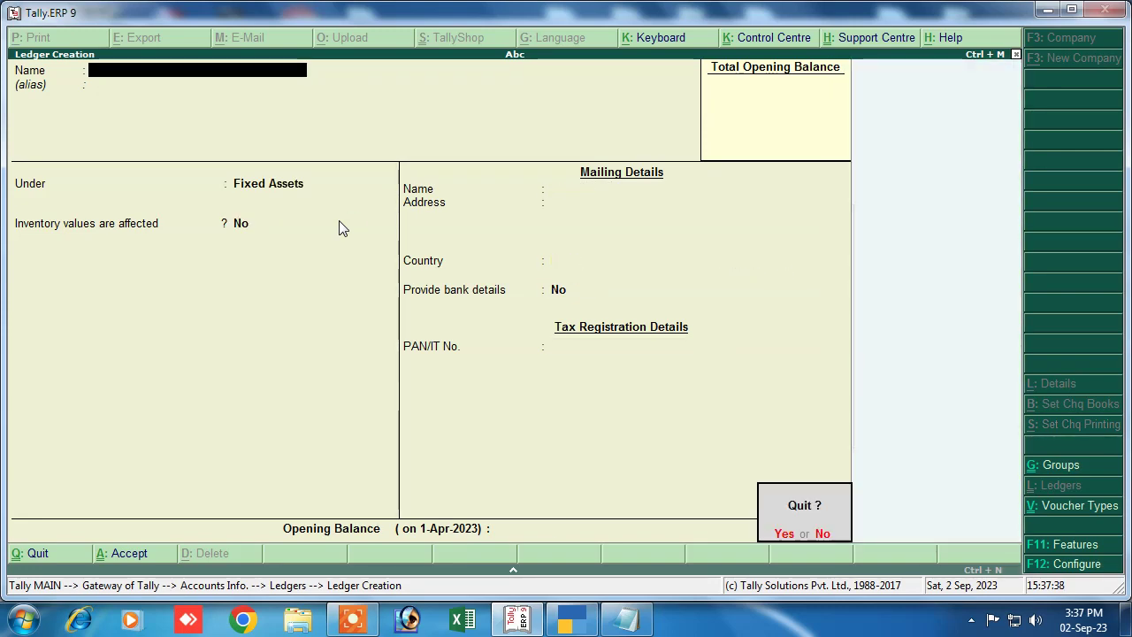
{"action": "key", "text": "Return"}
{"action": "key", "text": "Down"}
{"action": "key", "text": "Return"}
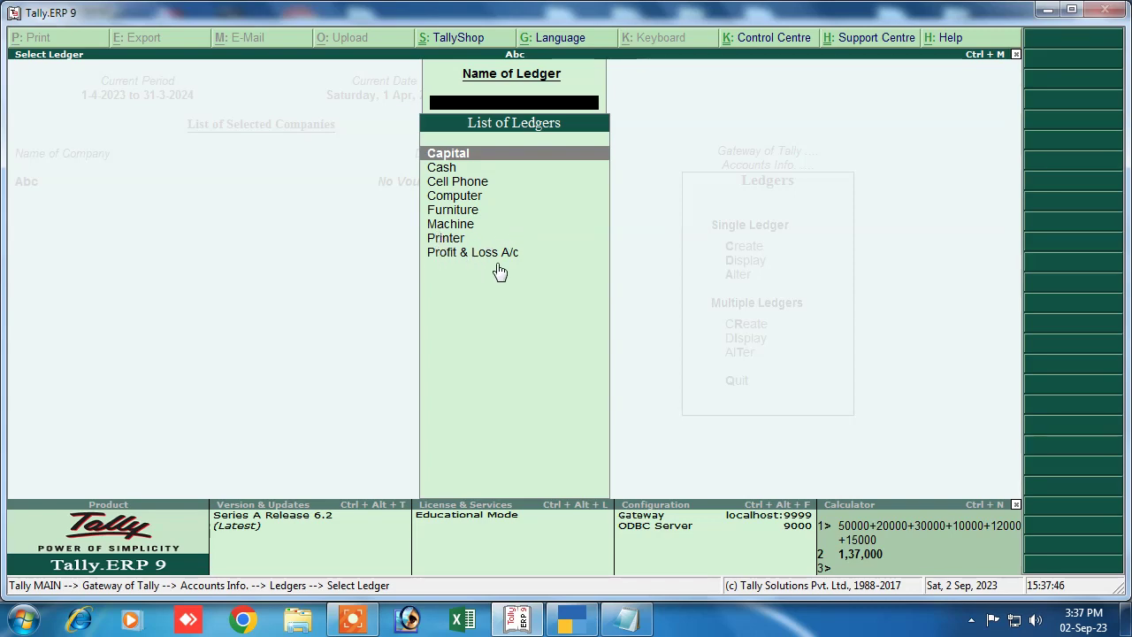
{"action": "key", "text": "Escape"}
{"action": "key", "text": "Escape"}
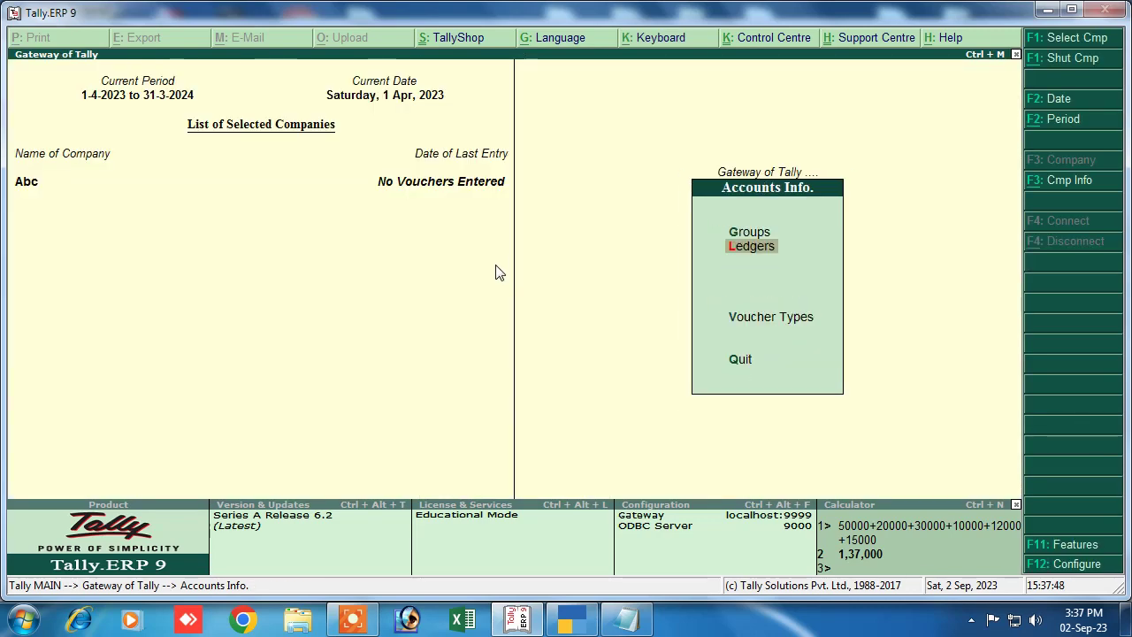
- Check the rent and salary payments in the Notepad notes and create a Rent ledger under Indirect Expenses in Tally.ERP 9
{"action": "left_click", "coordinate": [744, 247]}
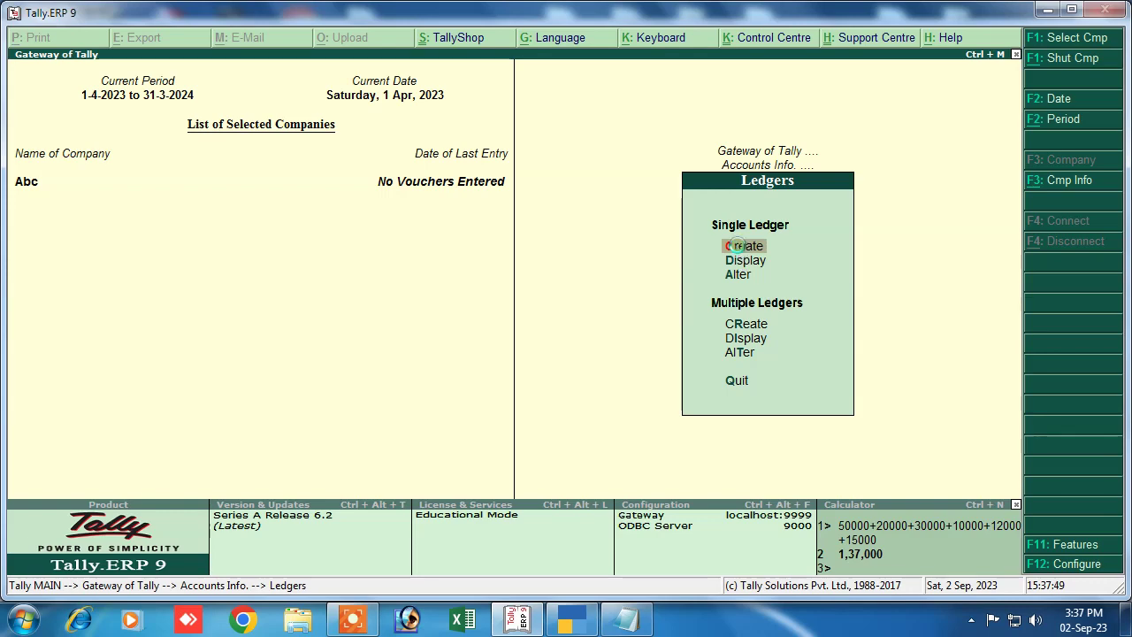
{"action": "left_click", "coordinate": [743, 246]}
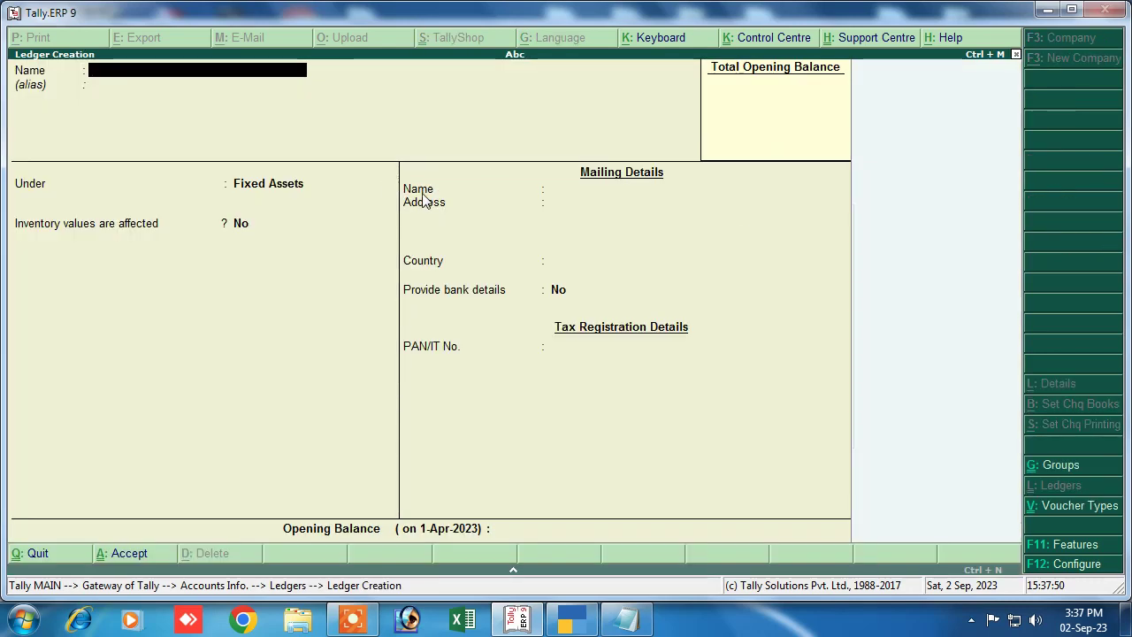
{"action": "left_click", "coordinate": [625, 619]}
{"action": "left_click_drag", "start_coordinate": [33, 150], "coordinate": [98, 150]}
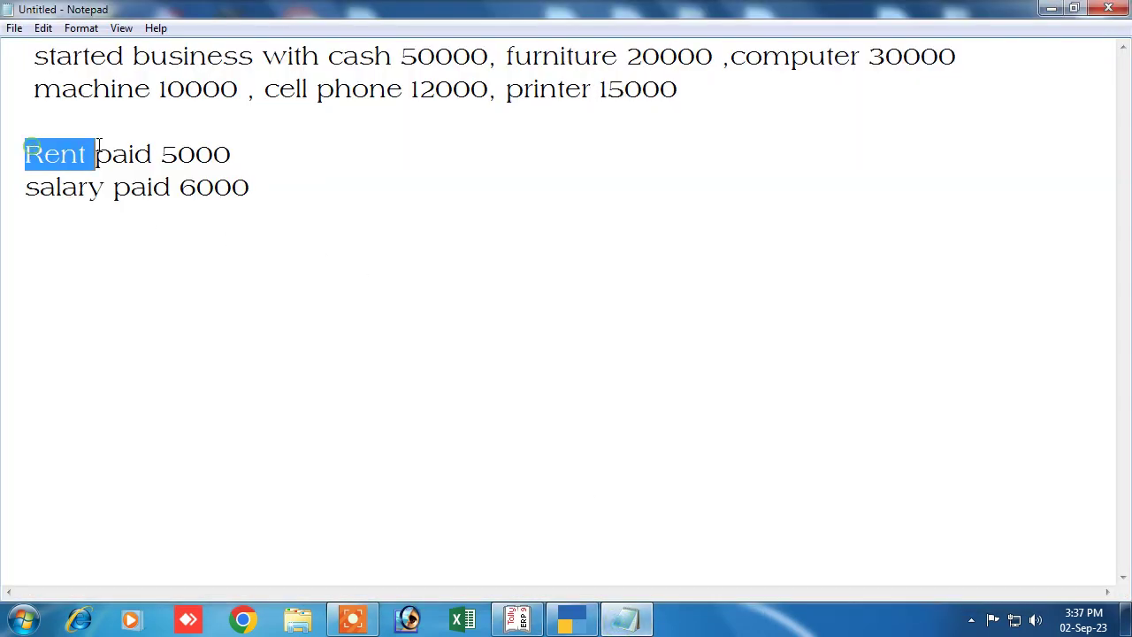
{"action": "left_click_drag", "start_coordinate": [26, 187], "coordinate": [151, 186]}
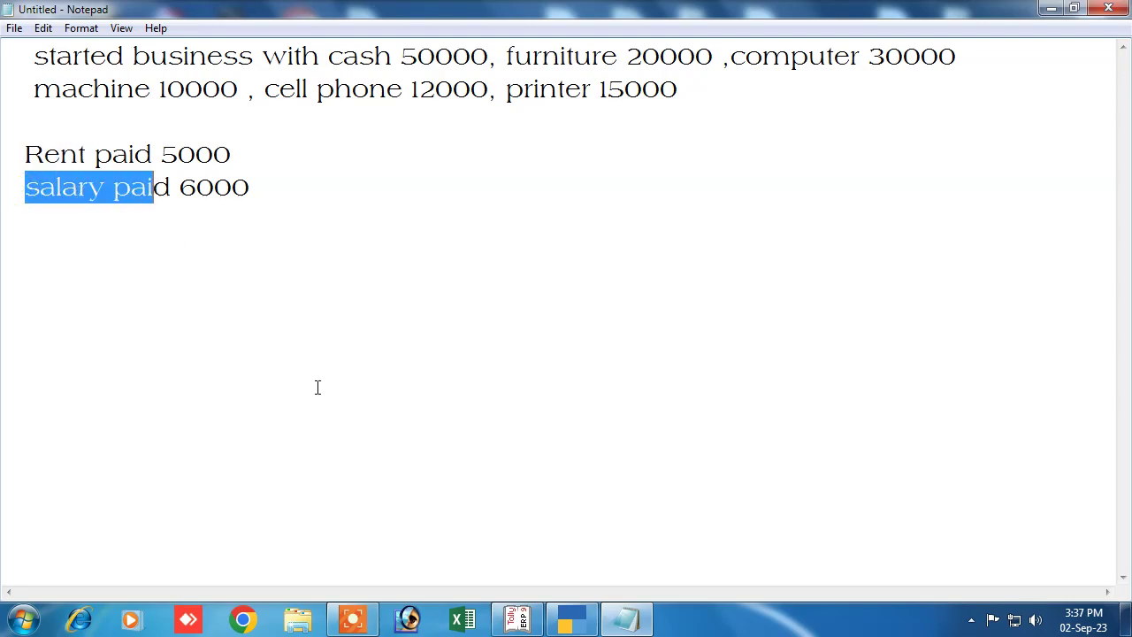
{"action": "left_click", "coordinate": [517, 619]}
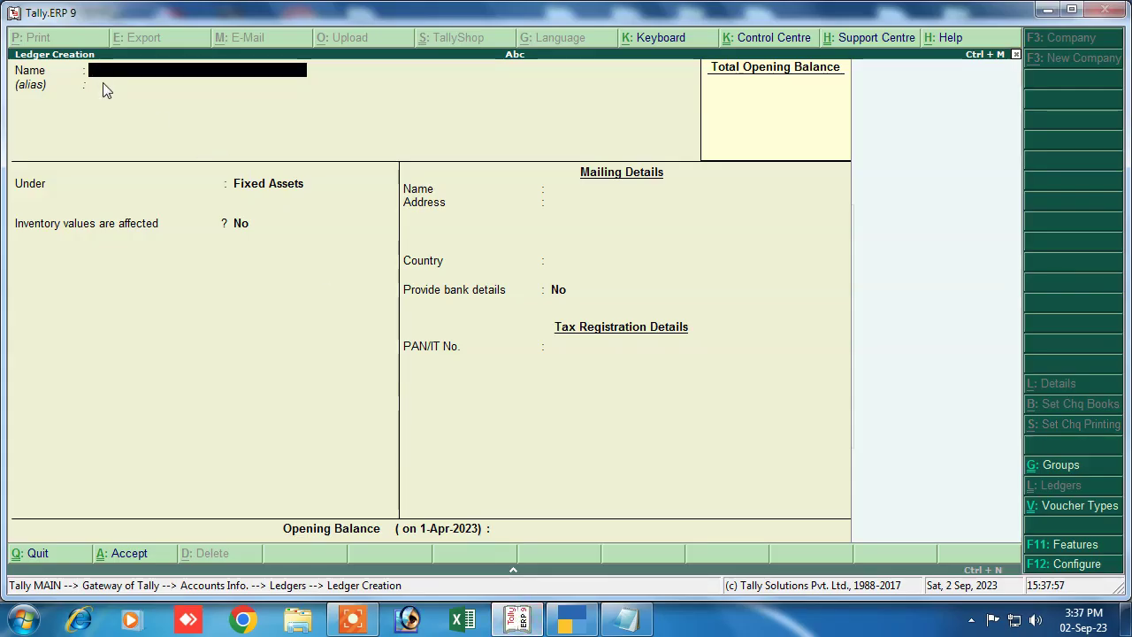
{"action": "type", "text": "Rent"}
{"action": "key", "text": "Return"}
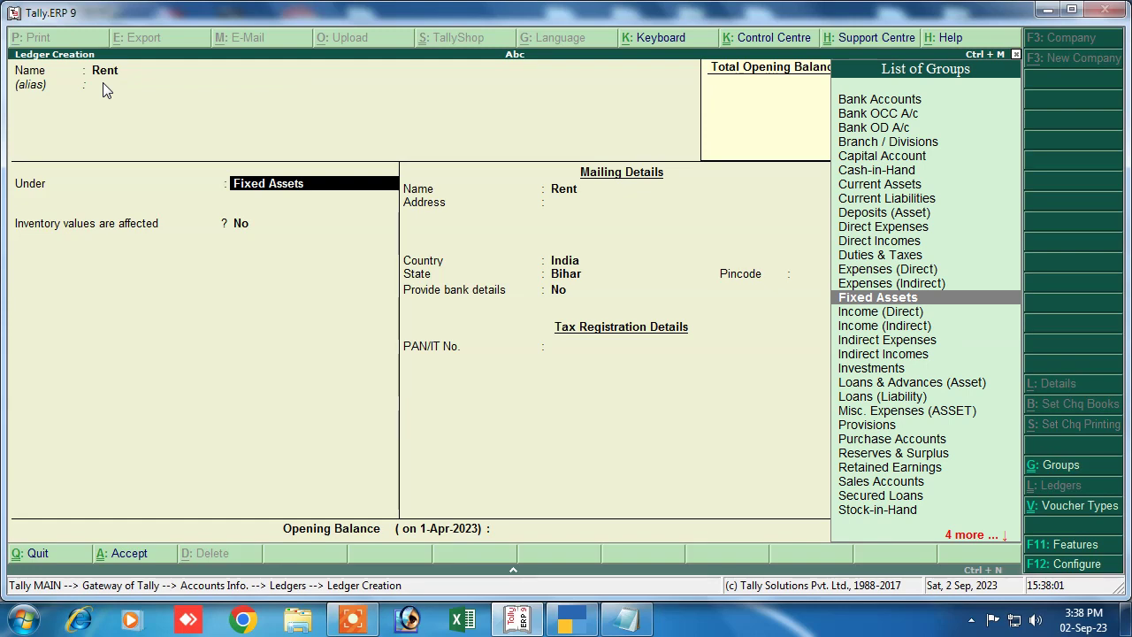
{"action": "type", "text": "I"}
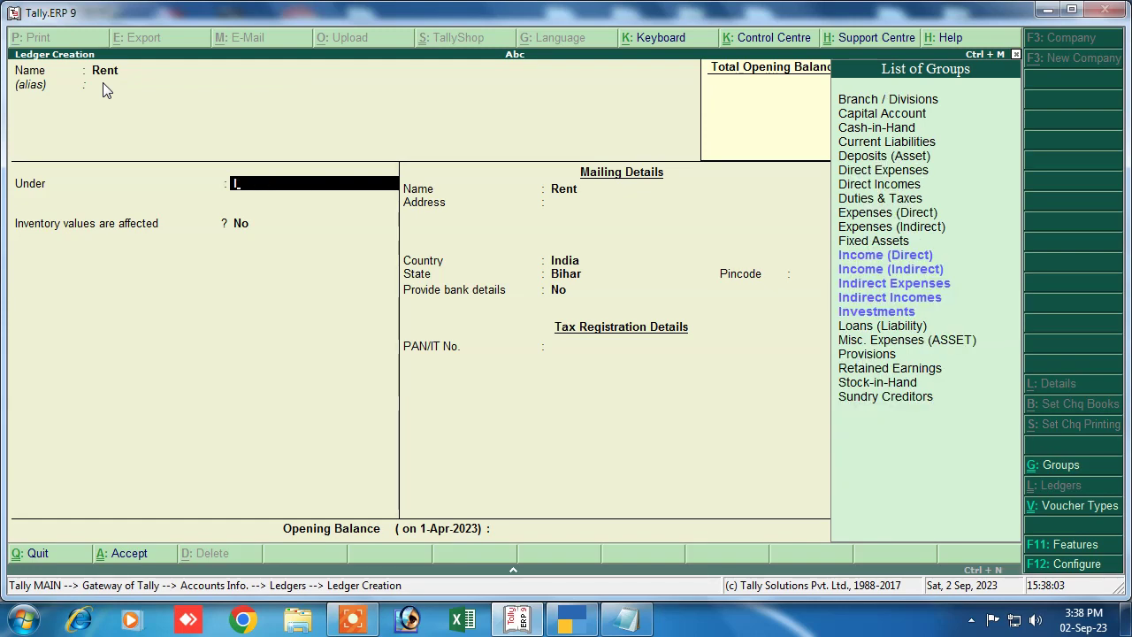
{"action": "key", "text": "Down"}
{"action": "key", "text": "Down"}
{"action": "key", "text": "Return"}
{"action": "key", "text": "Return"}
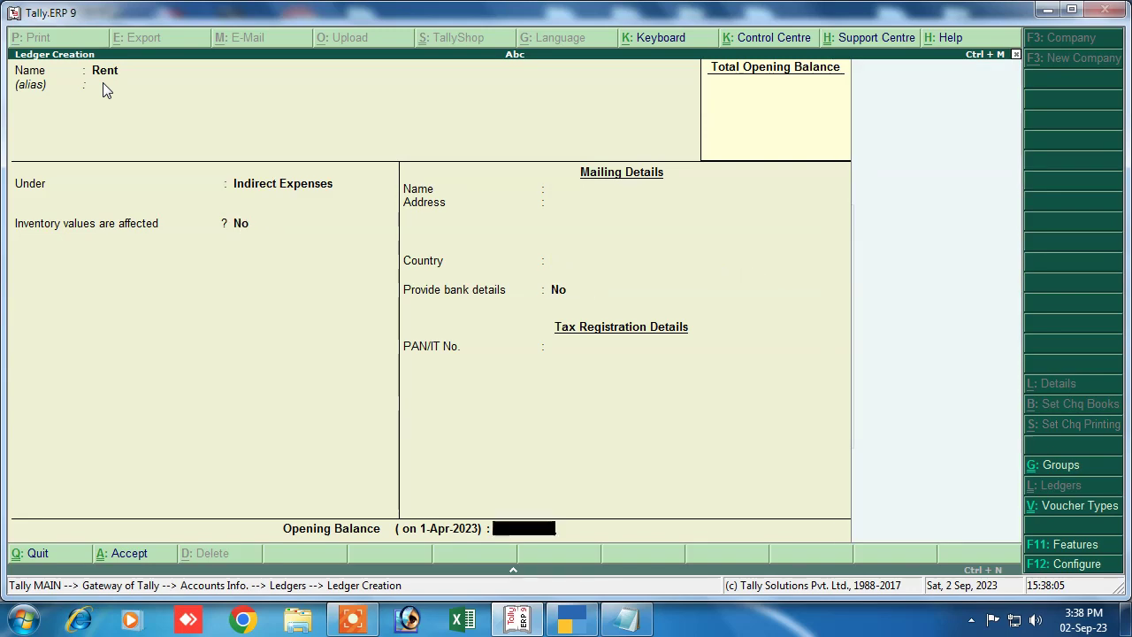
{"action": "key", "text": "Return"}
{"action": "key", "text": "Return"}
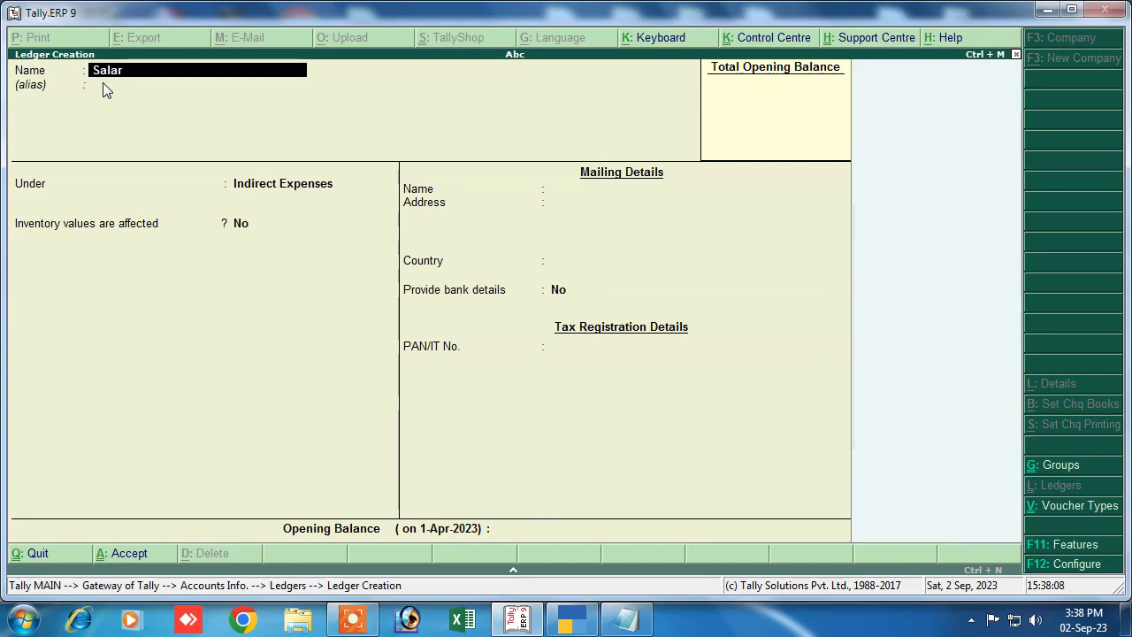
- Create a ledger named Salary under Indirect Expenses, with inventory values not affected and no opening balance
{"action": "type", "text": "Salary"}
{"action": "key", "text": "Return"}
{"action": "key", "text": "Return"}
{"action": "key", "text": "Return"}
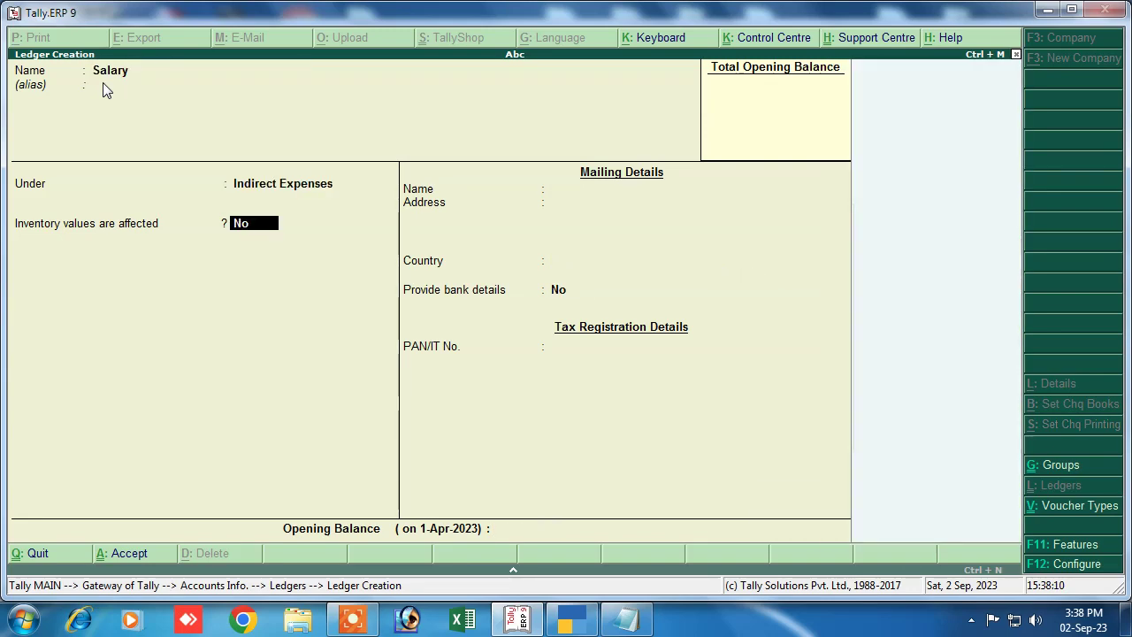
{"action": "key", "text": "BackSpace"}
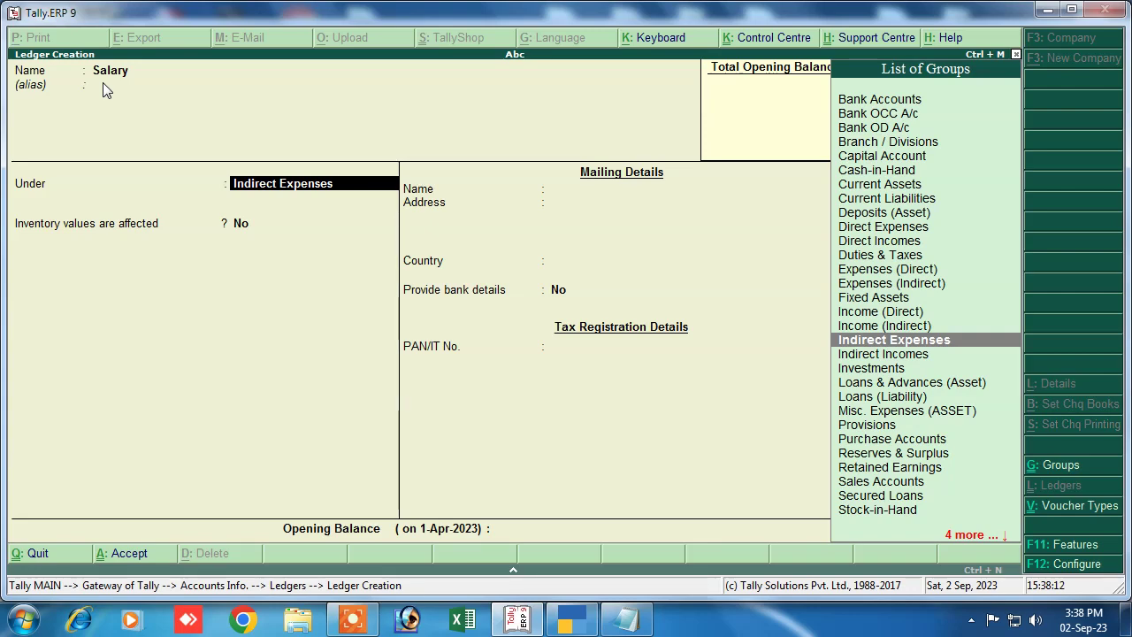
{"action": "key", "text": "Return"}
{"action": "key", "text": "Return"}
{"action": "key", "text": "Return"}
{"action": "key", "text": "Return"}
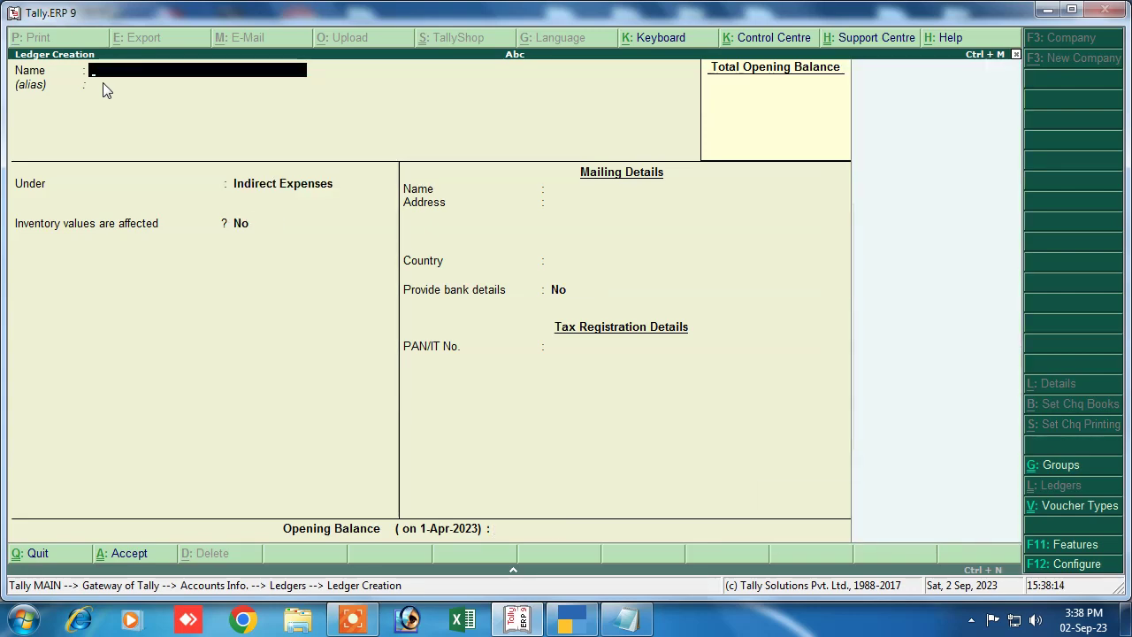
- Leave ledger creation, review the list of existing ledgers and return to the Gateway of Tally
{"action": "key", "text": "Escape"}
{"action": "key", "text": "Escape"}
{"action": "key", "text": "Escape"}
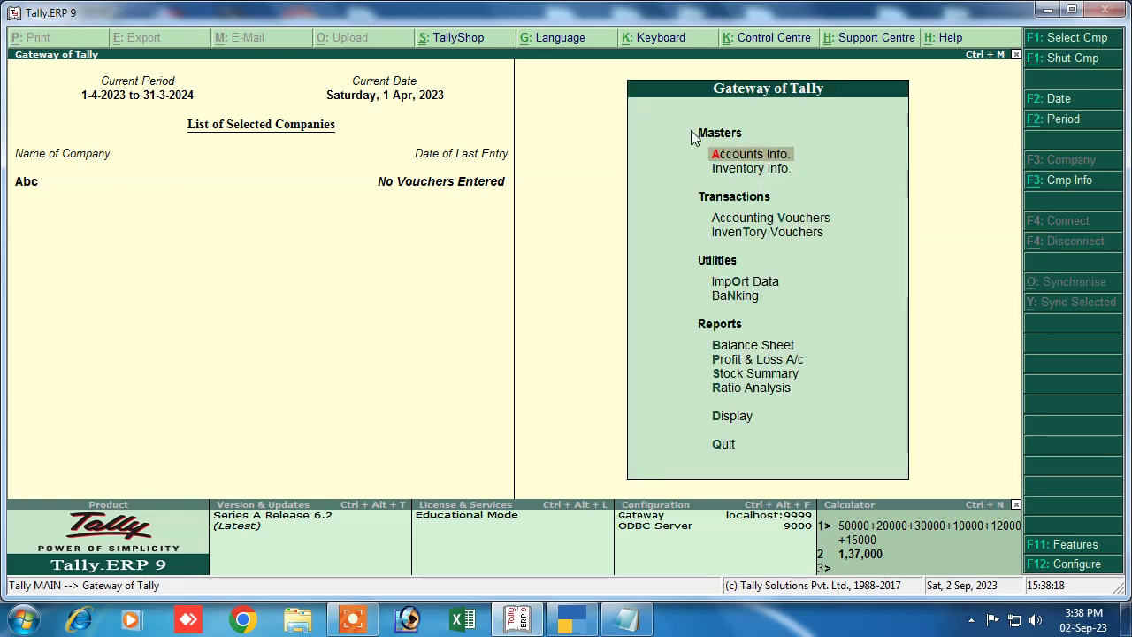
{"action": "left_click", "coordinate": [719, 153]}
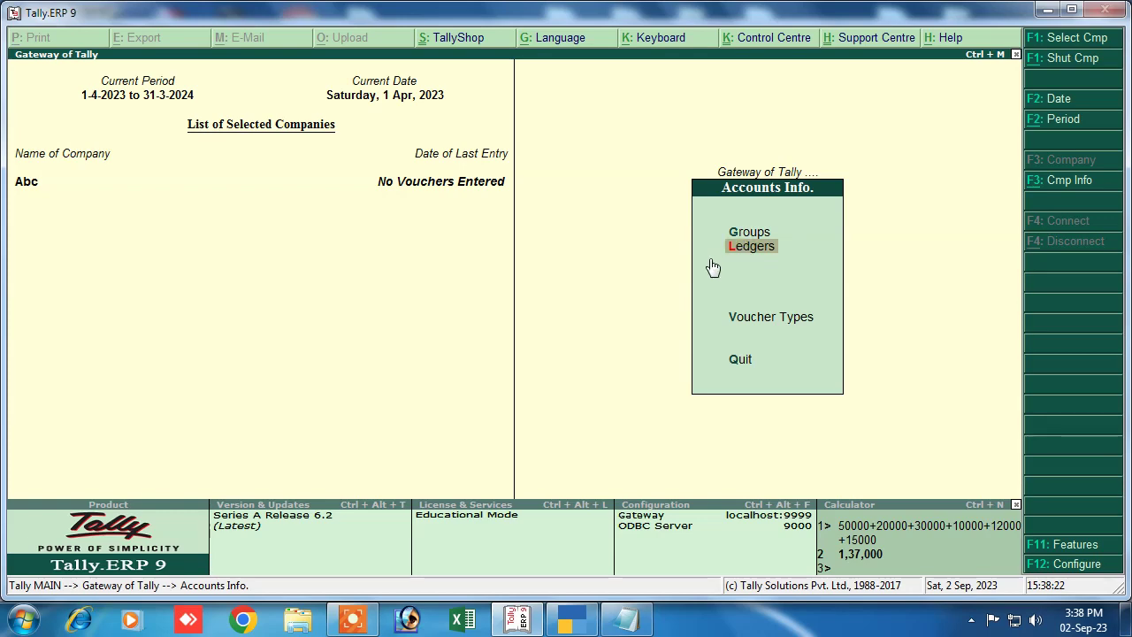
{"action": "left_click", "coordinate": [748, 247]}
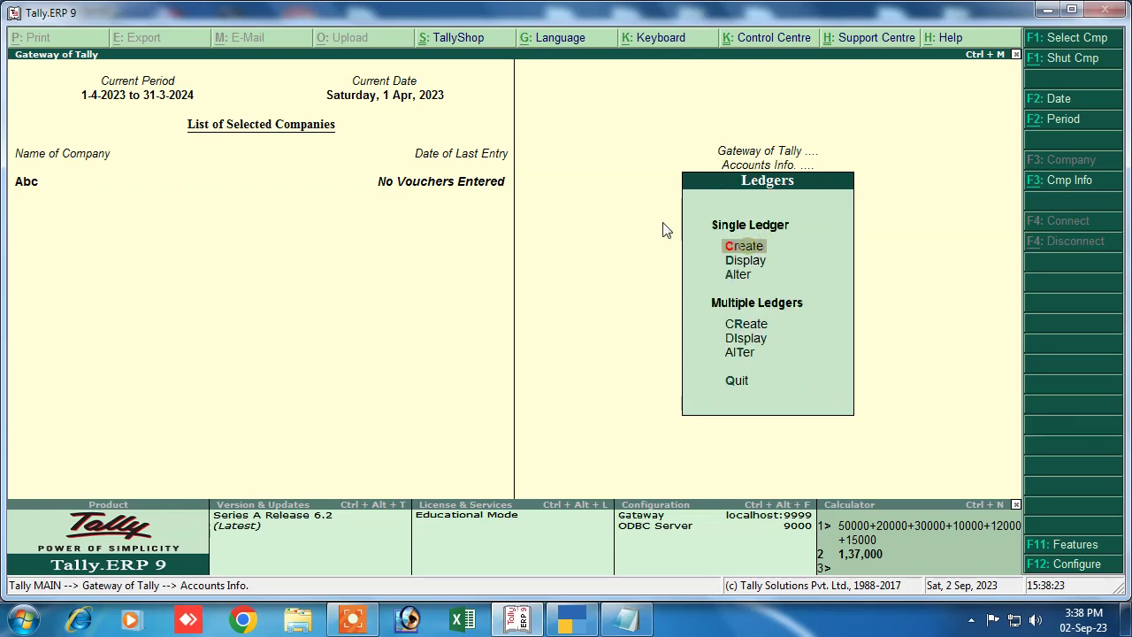
{"action": "left_click", "coordinate": [737, 266]}
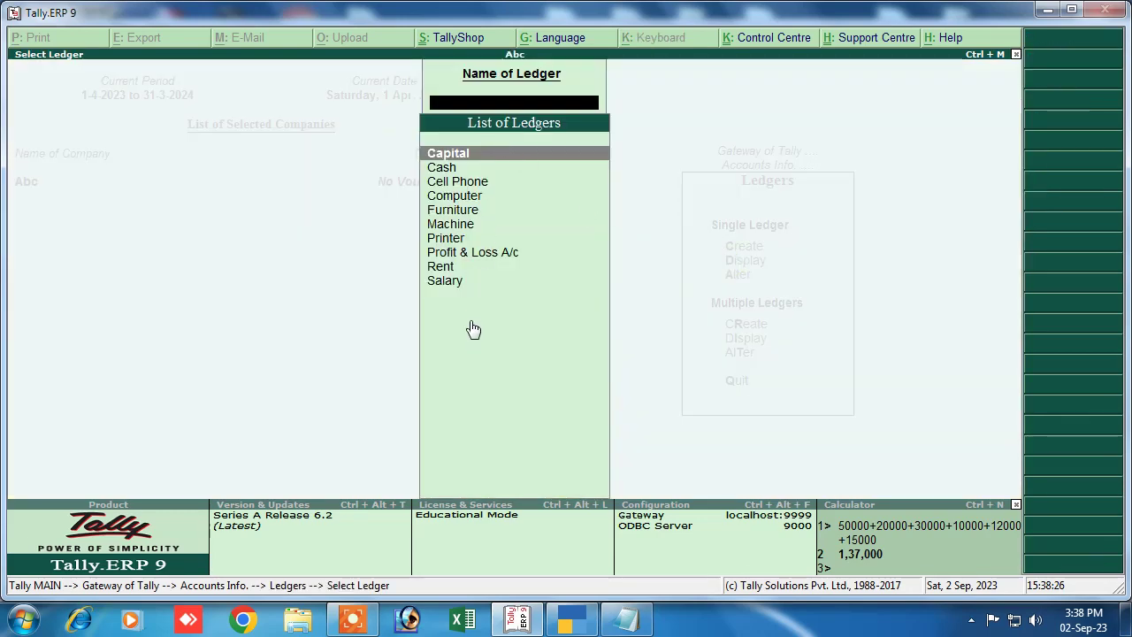
{"action": "key", "text": "Escape"}
{"action": "key", "text": "Escape"}
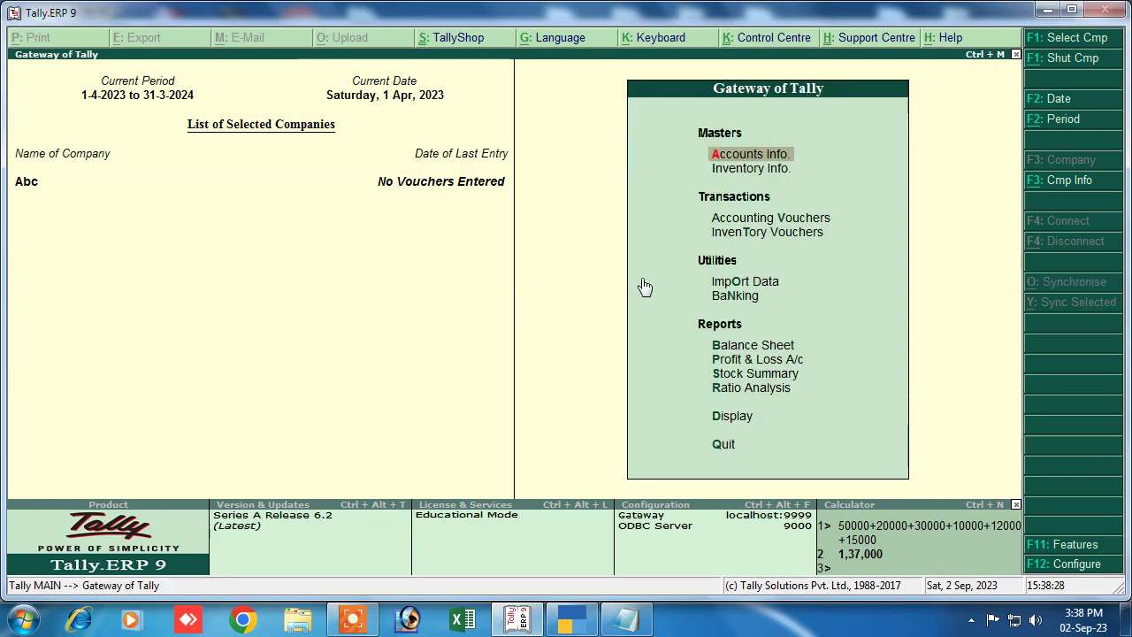
- Start a receipt accounting voucher and credit the Capital ledger with 50,000
{"action": "left_click", "coordinate": [744, 220]}
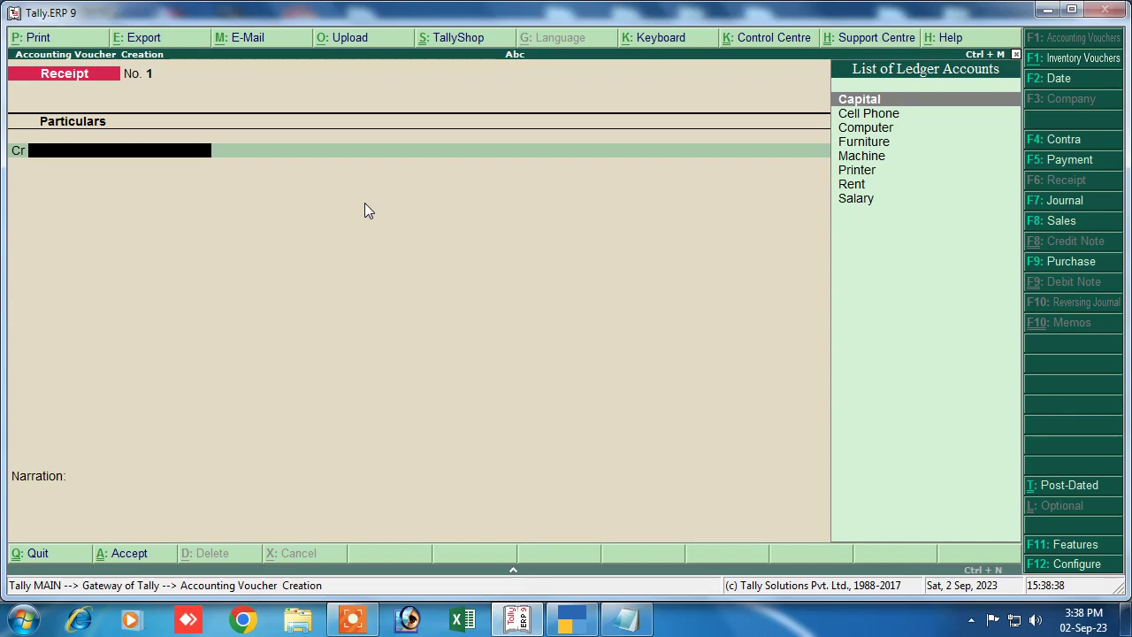
{"action": "key", "text": "Down"}
{"action": "key", "text": "Up"}
{"action": "key", "text": "Return"}
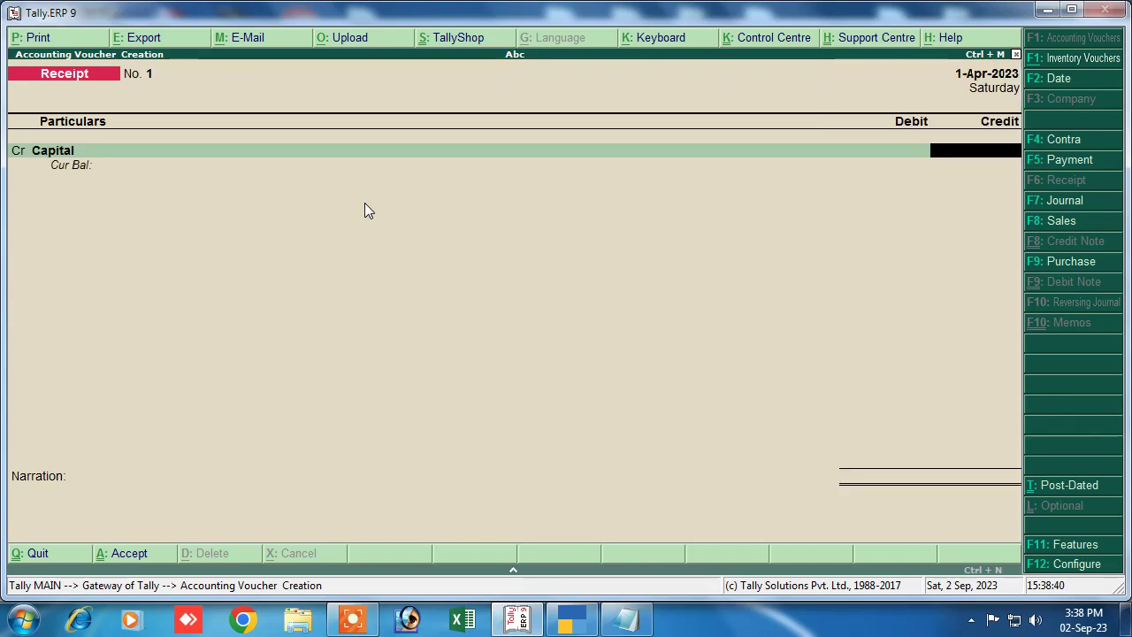
{"action": "type", "text": "50000"}
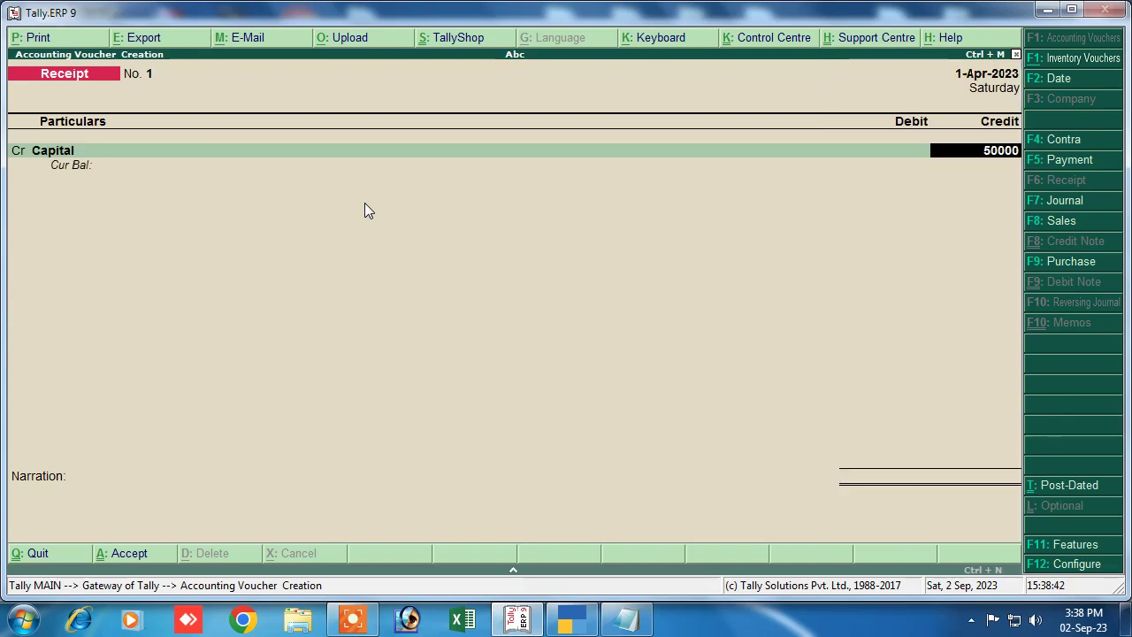
{"action": "key", "text": "Return"}
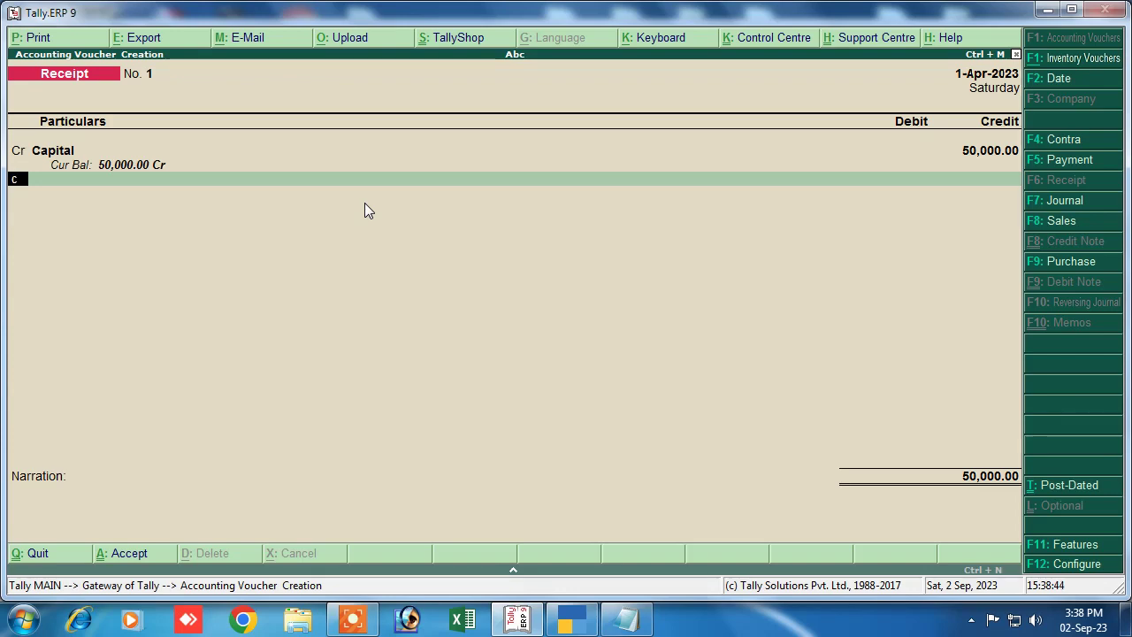
- Check the asset amounts in the Notepad notes and credit Furniture with 20,000 in the Tally.ERP 9 receipt voucher
{"action": "type", "text": "c"}
{"action": "key", "text": "Return"}
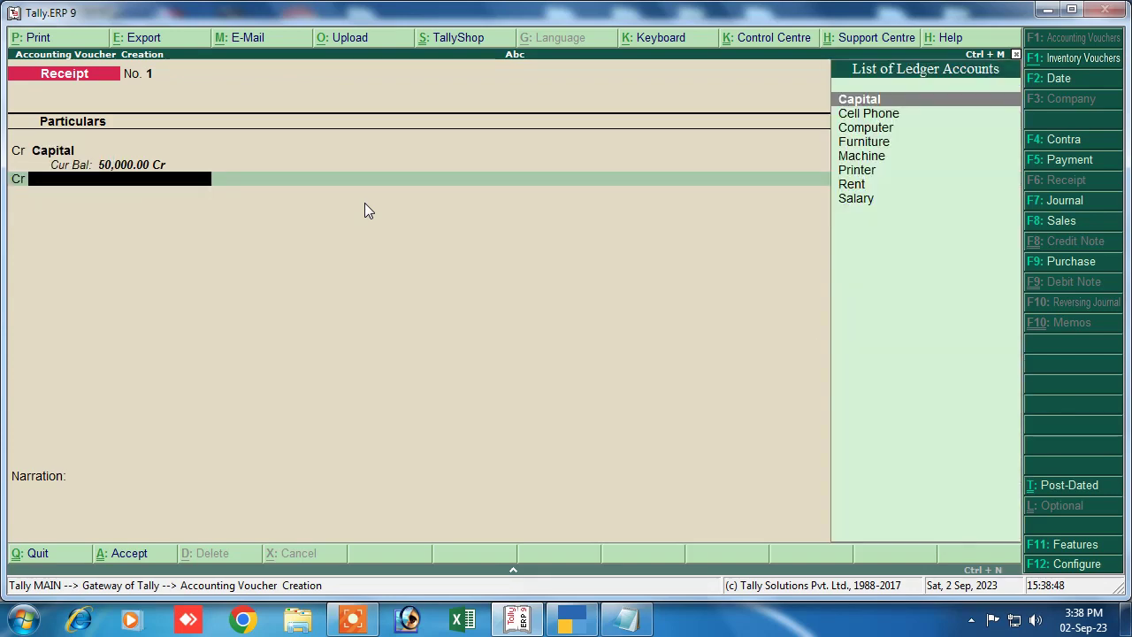
{"action": "left_click", "coordinate": [624, 619]}
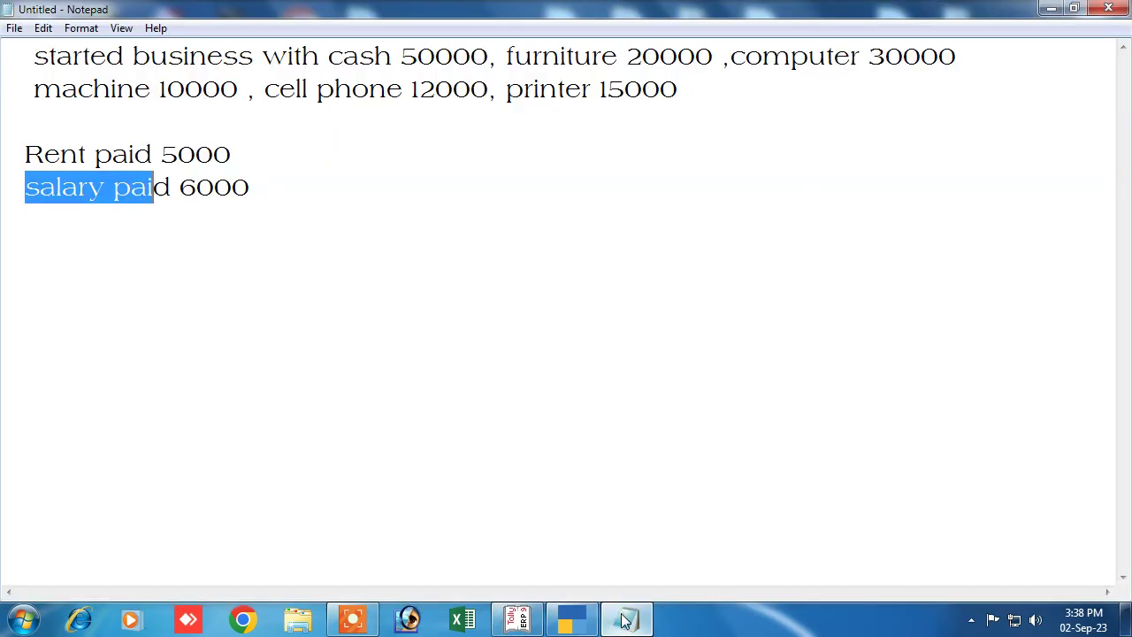
{"action": "left_click", "coordinate": [625, 619]}
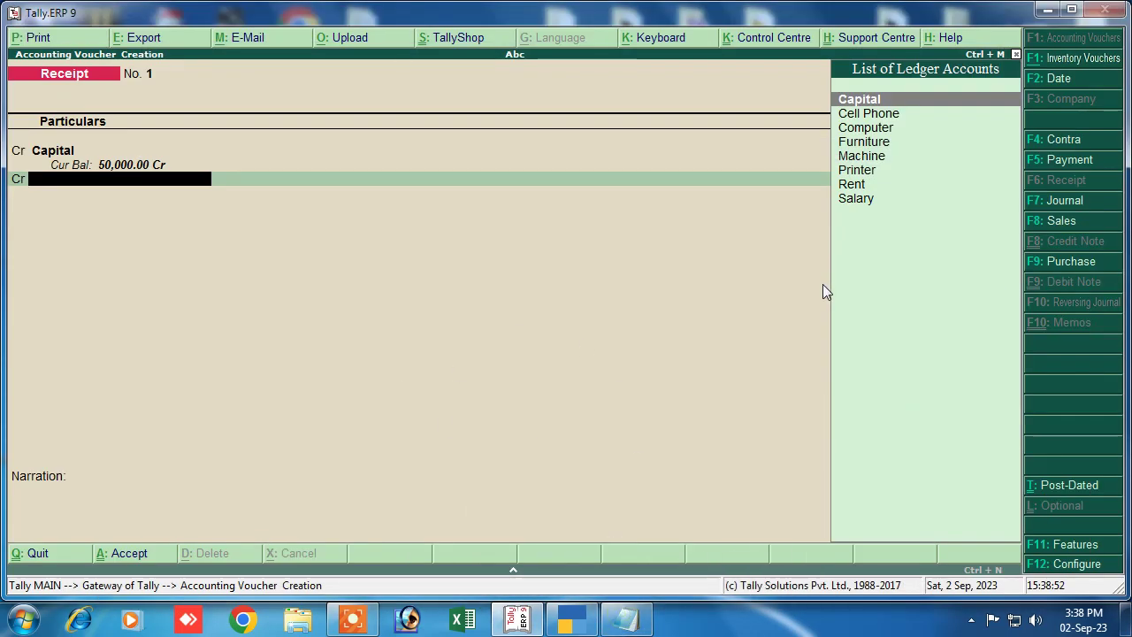
{"action": "type", "text": "f"}
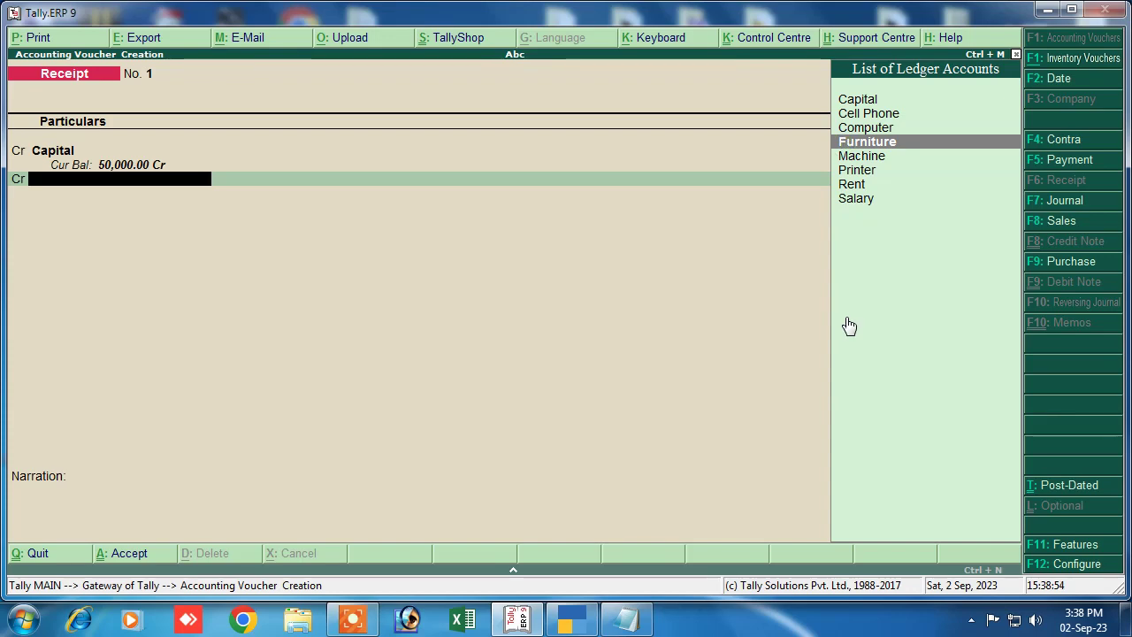
{"action": "key", "text": "Return"}
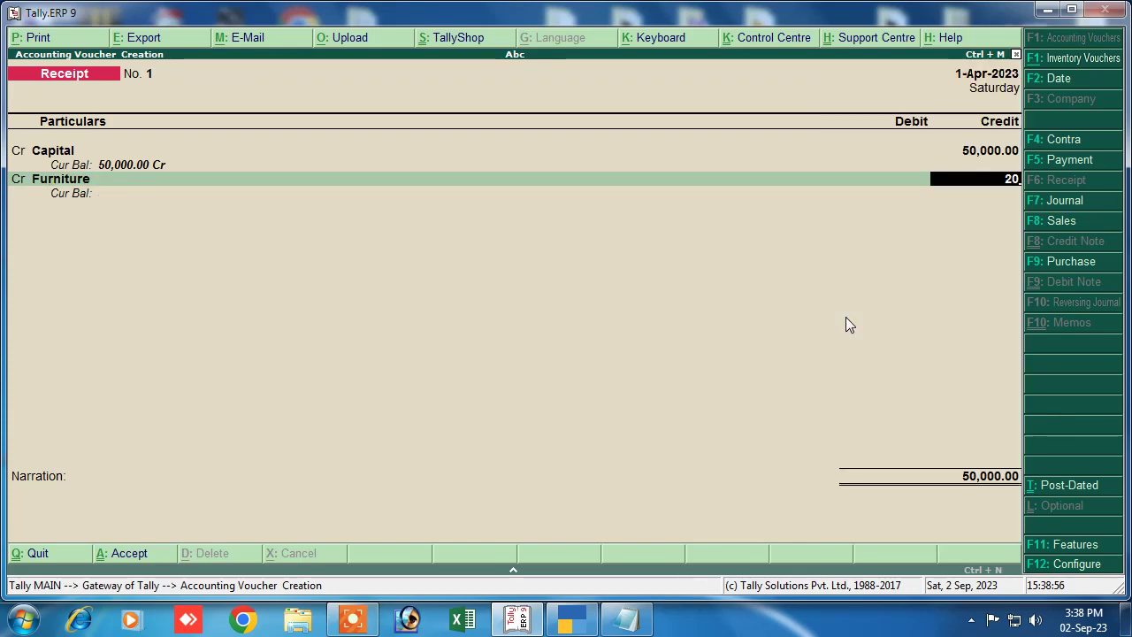
{"action": "key", "text": "Return"}
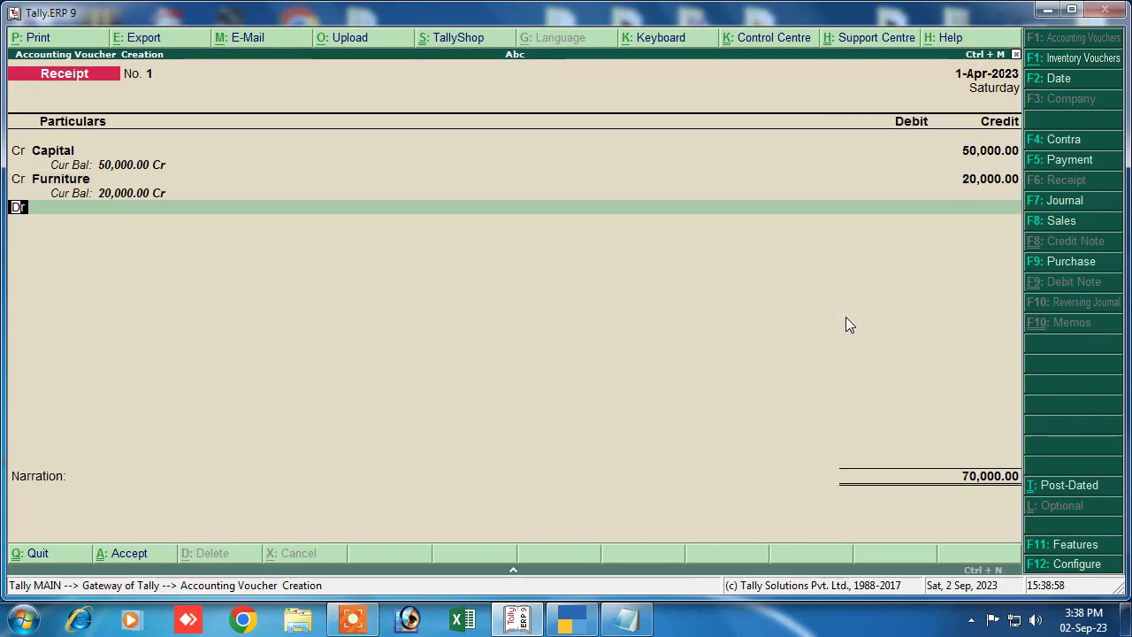
- Add a credit line to the receipt voucher for the Computer ledger with 30,000
{"action": "key", "text": "c"}
{"action": "key", "text": "Return"}
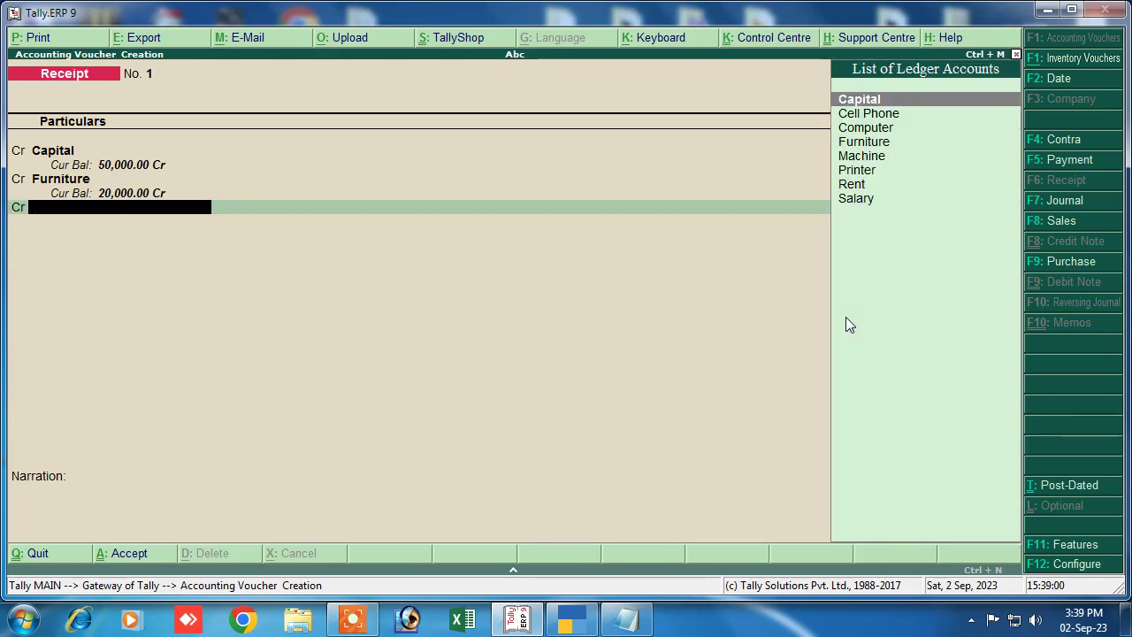
{"action": "key", "text": "Down"}
{"action": "key", "text": "Down"}
{"action": "key", "text": "Return"}
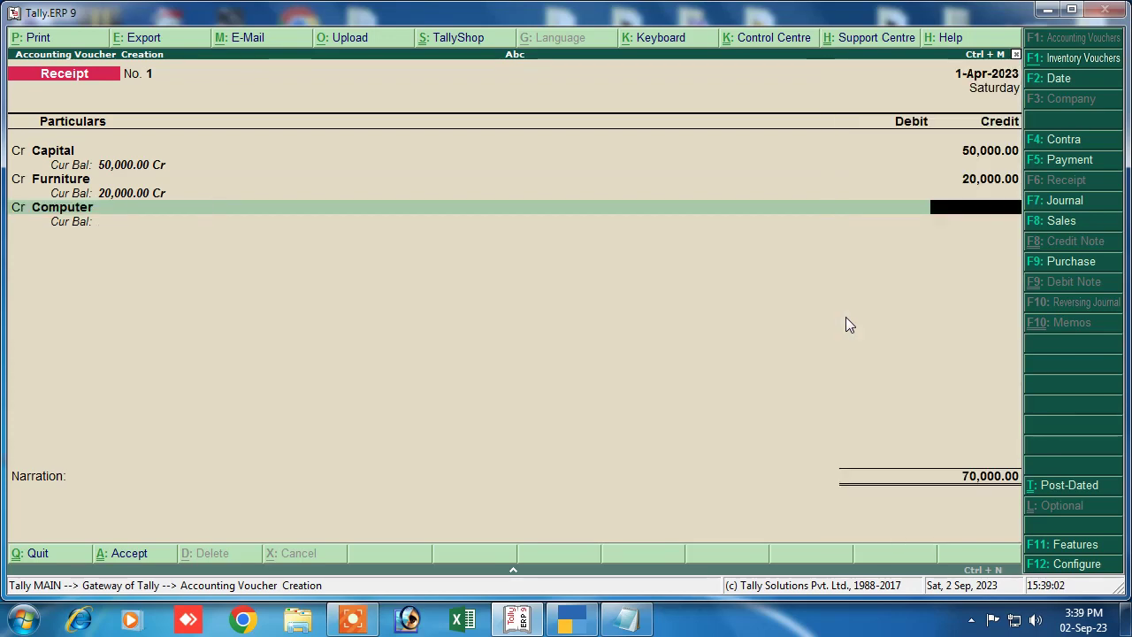
{"action": "type", "text": "30,000"}
{"action": "key", "text": "Return"}
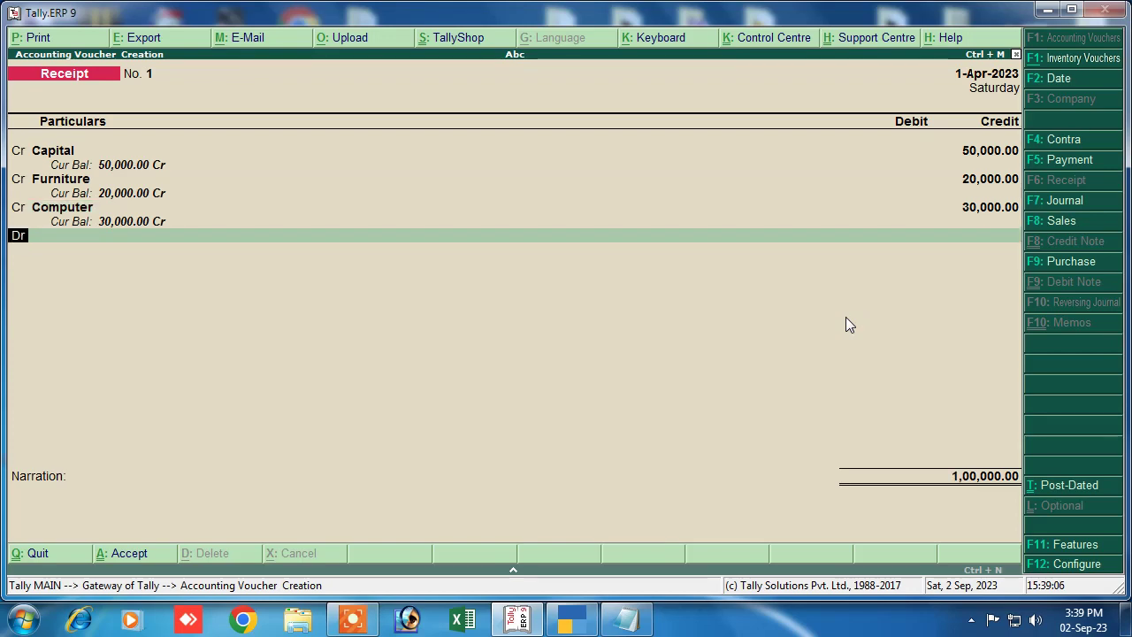
- Add a credit line to the receipt voucher for the Machine ledger with 10,000
{"action": "key", "text": "c"}
{"action": "key", "text": "Return"}
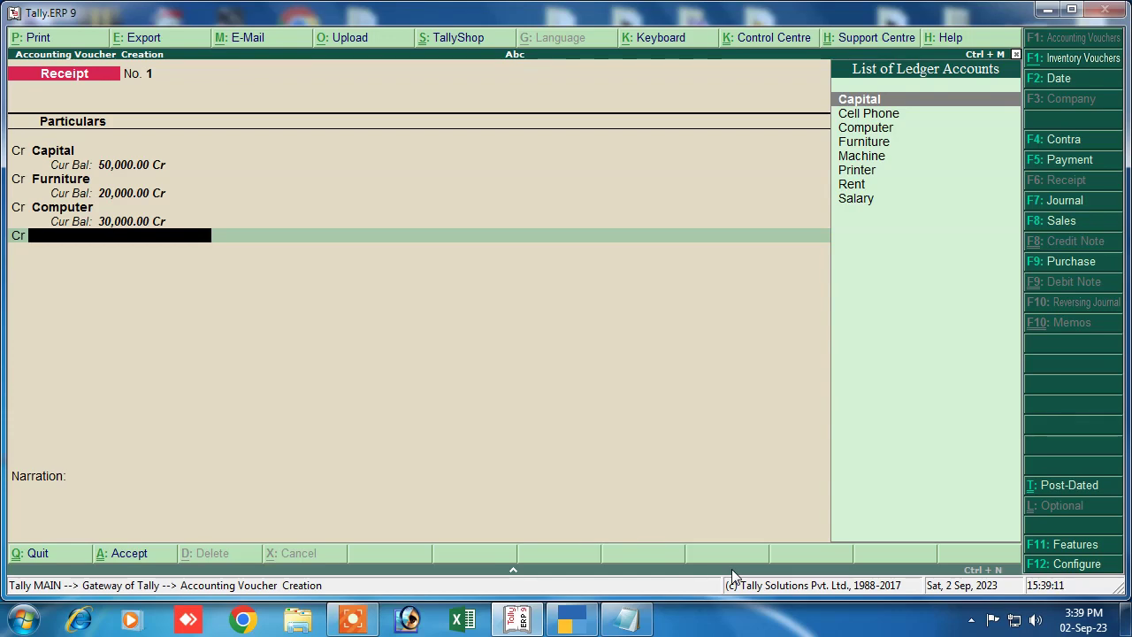
{"action": "type", "text": "m"}
{"action": "key", "text": "Return"}
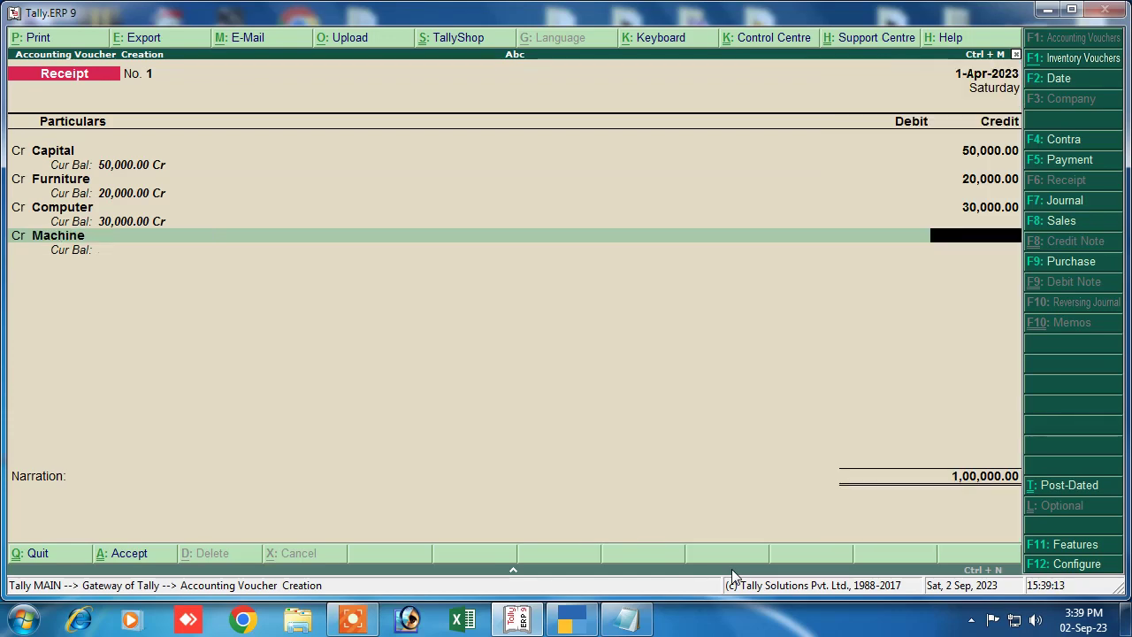
{"action": "type", "text": "10000"}
{"action": "key", "text": "Return"}
- Credit Cell Phone with 12,000 in the receipt voucher, checking the amounts against the Notepad notes
{"action": "key", "text": "Return"}
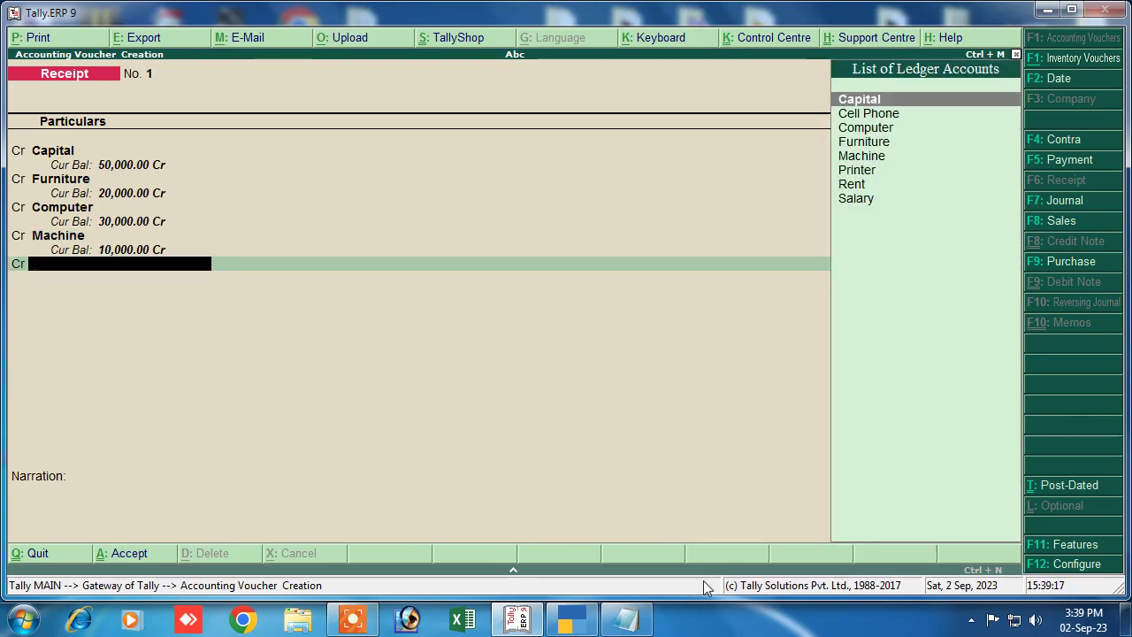
{"action": "mouse_move", "coordinate": [630, 621]}
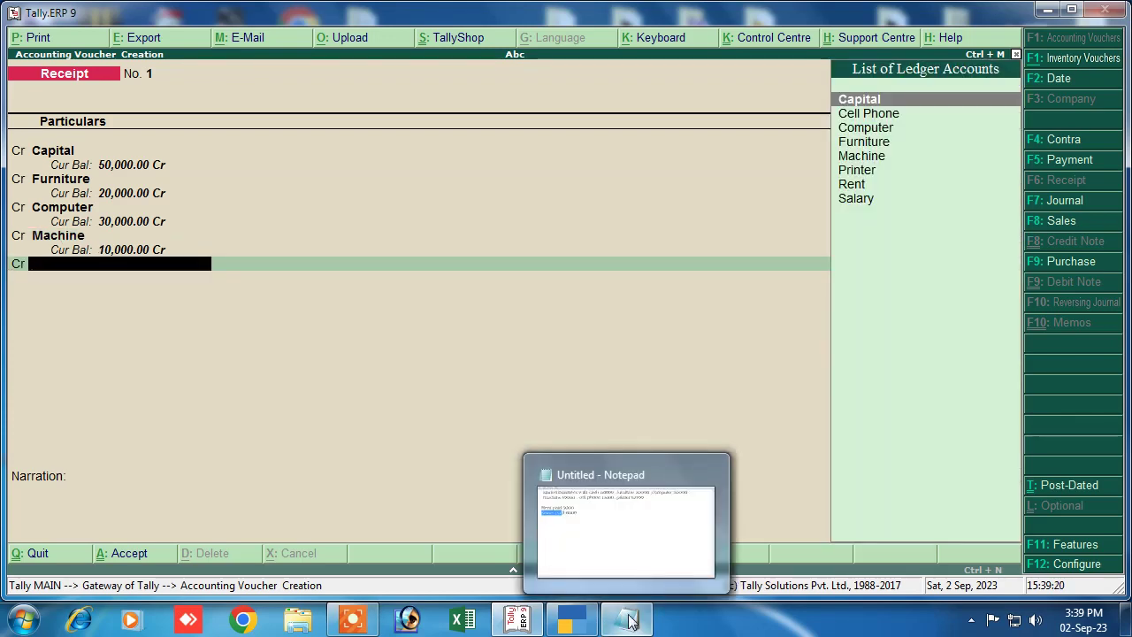
{"action": "key", "text": "Down"}
{"action": "key", "text": "Down"}
{"action": "key", "text": "Up"}
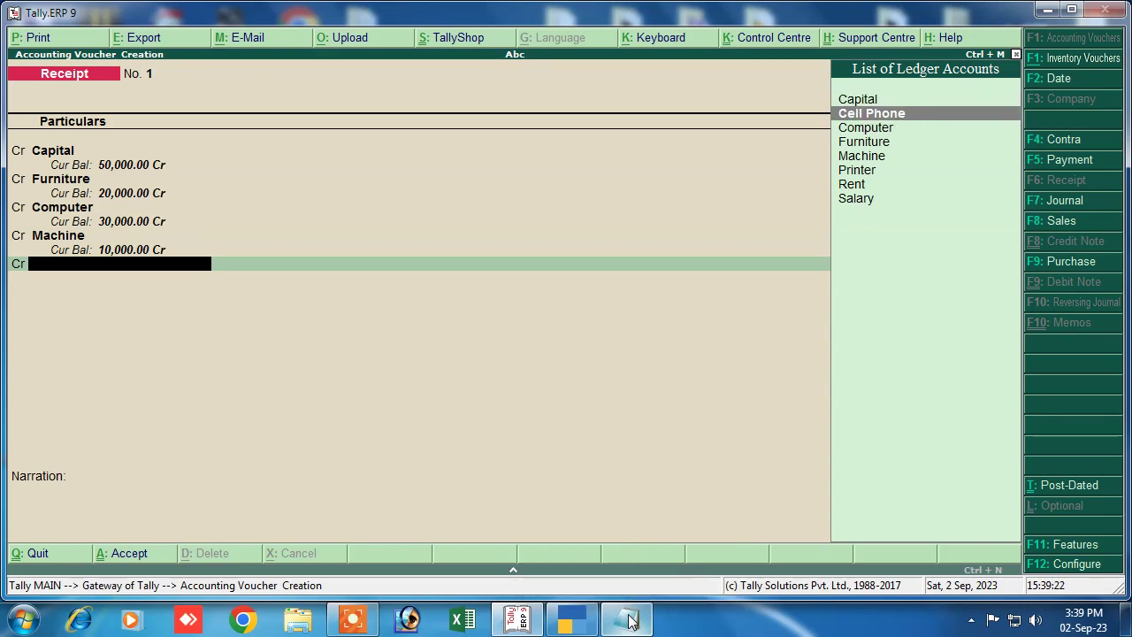
{"action": "key", "text": "Return"}
{"action": "type", "text": "12000"}
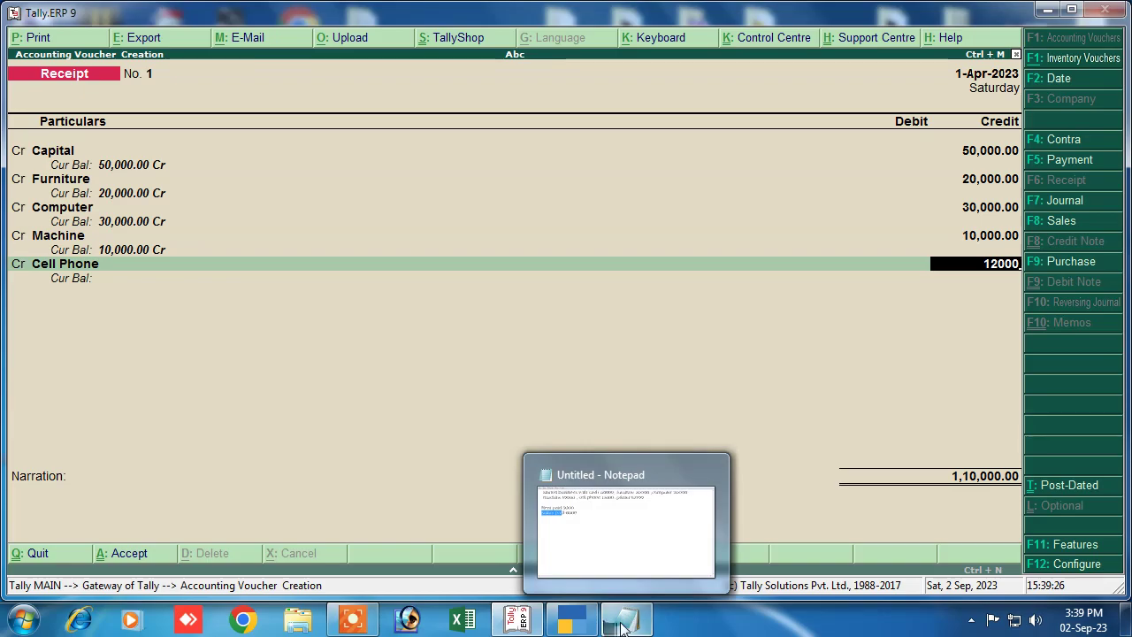
{"action": "left_click", "coordinate": [623, 624]}
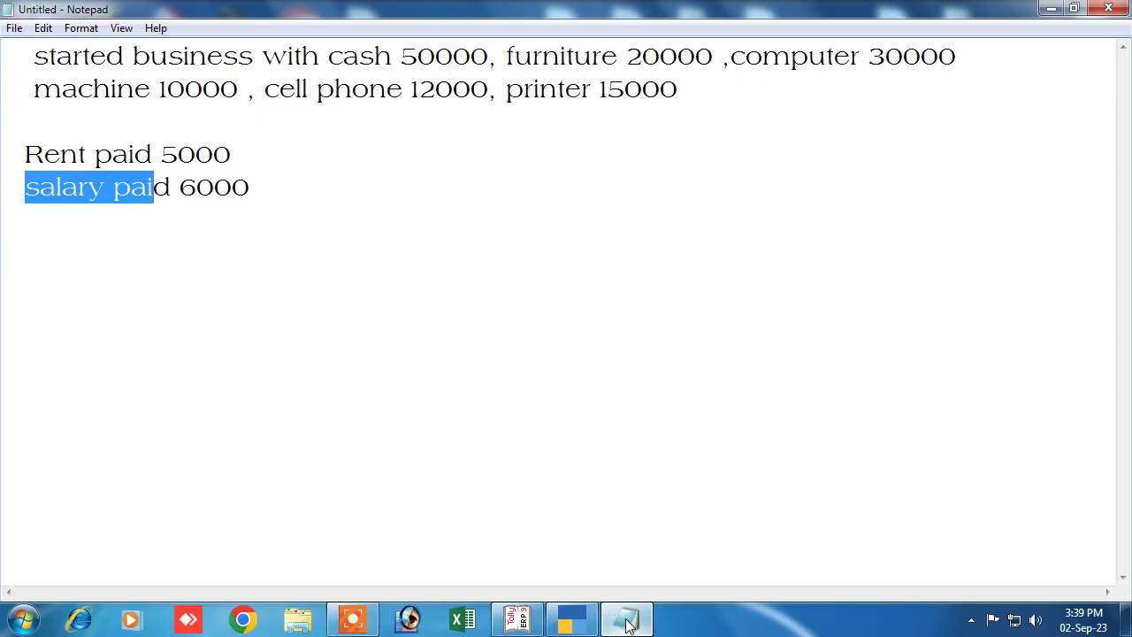
{"action": "left_click", "coordinate": [628, 623]}
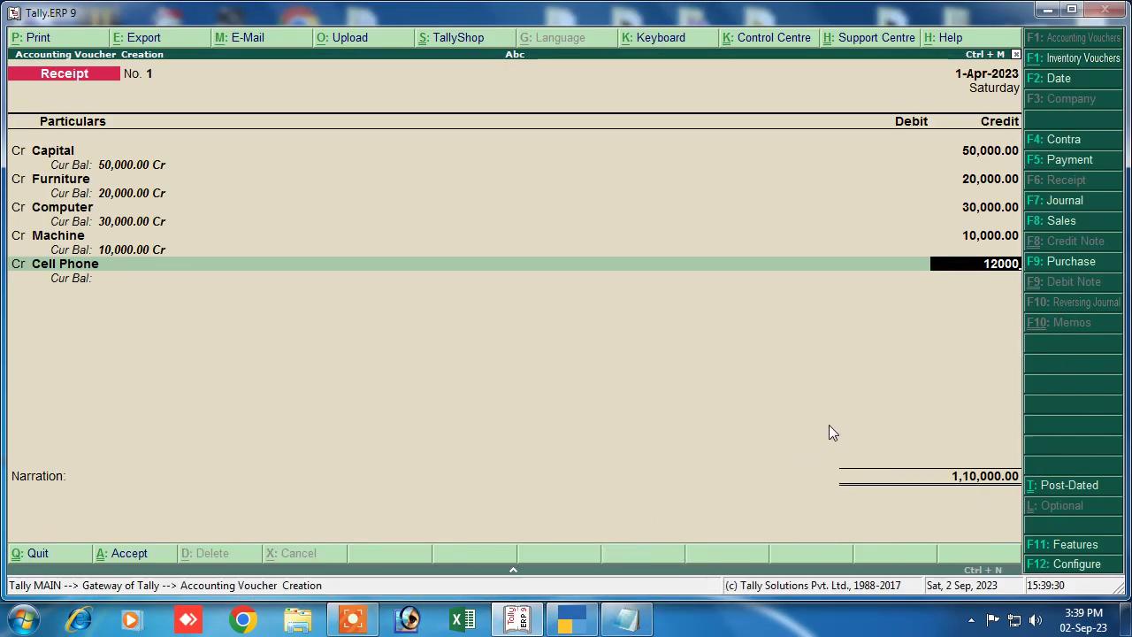
{"action": "key", "text": "Return"}
- Add a credit line to the receipt voucher for the Printer ledger with 15,000
{"action": "type", "text": "c"}
{"action": "key", "text": "Return"}
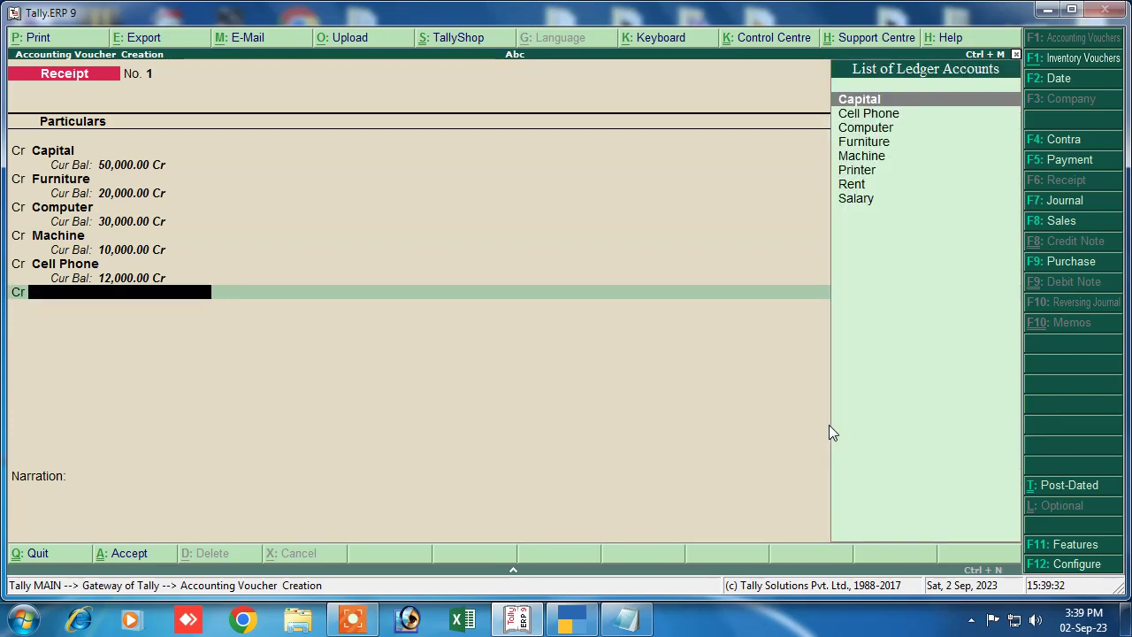
{"action": "key", "text": "Down"}
{"action": "key", "text": "Down"}
{"action": "key", "text": "Down"}
{"action": "key", "text": "Down"}
{"action": "key", "text": "Down"}
{"action": "key", "text": "Return"}
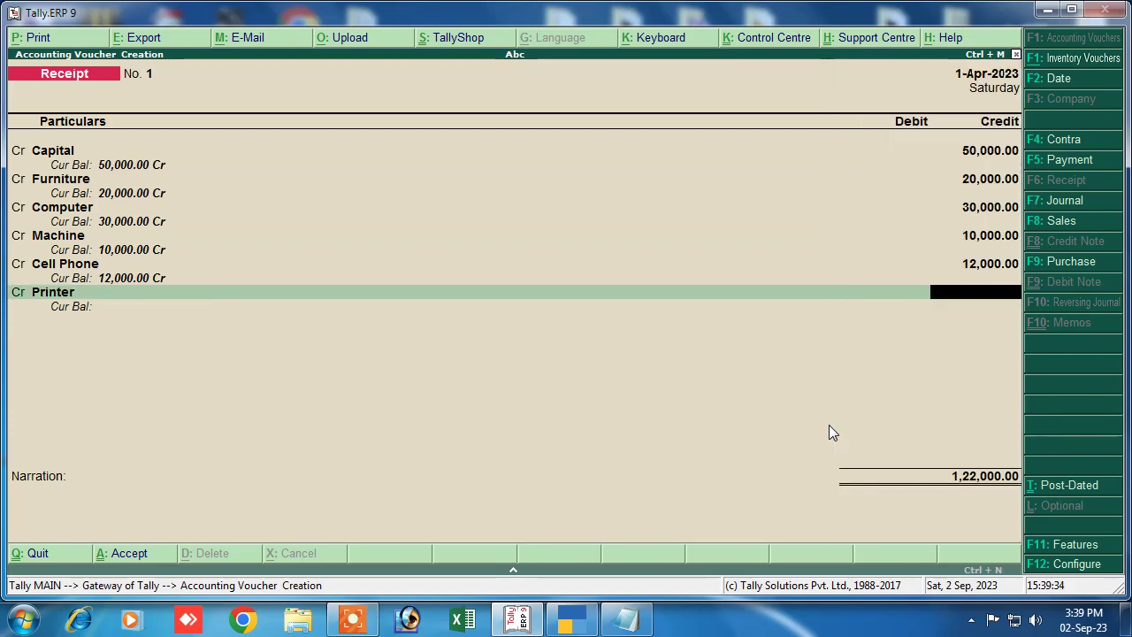
{"action": "type", "text": "15000"}
{"action": "key", "text": "Return"}
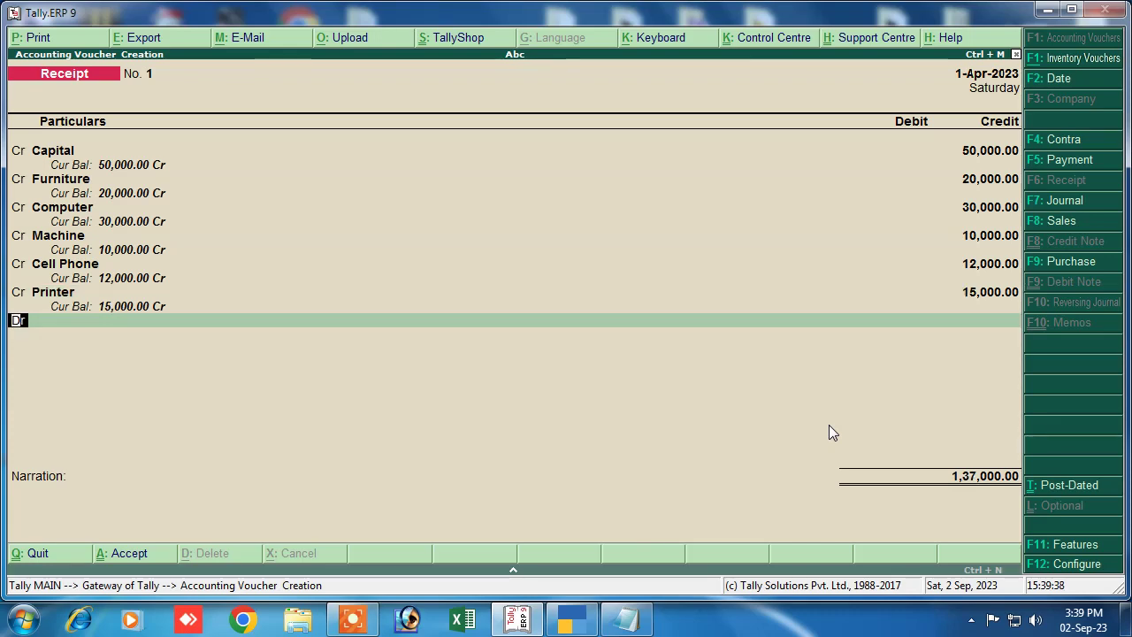
- Add a debit line to the receipt voucher for the Cash ledger with 1,37,000
{"action": "key", "text": "Return"}
{"action": "key", "text": "Down"}
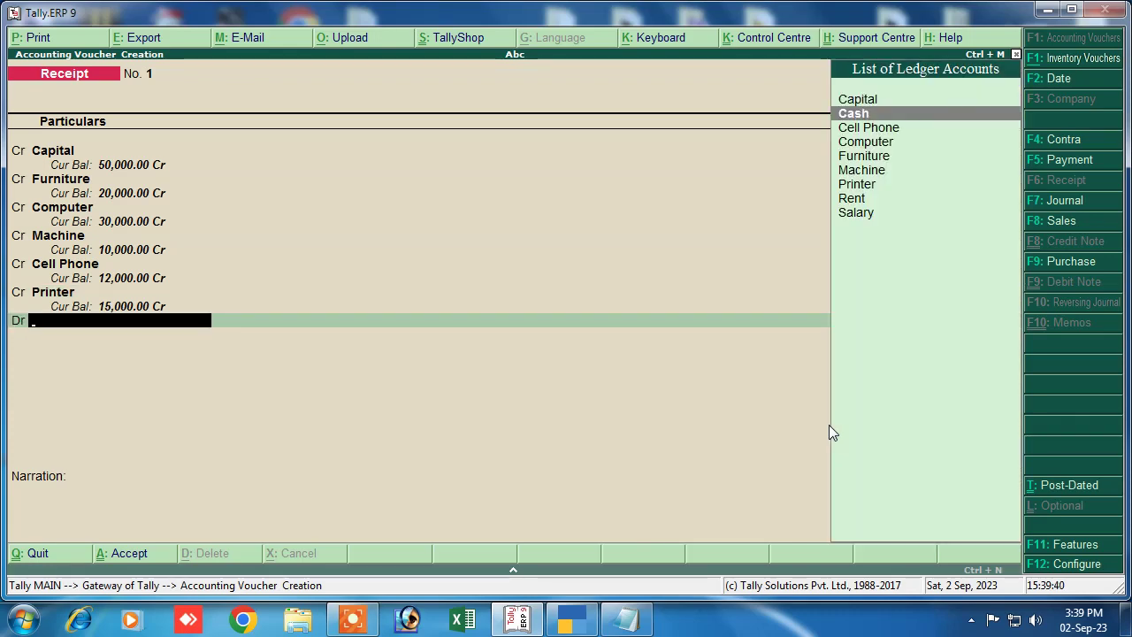
{"action": "key", "text": "Return"}
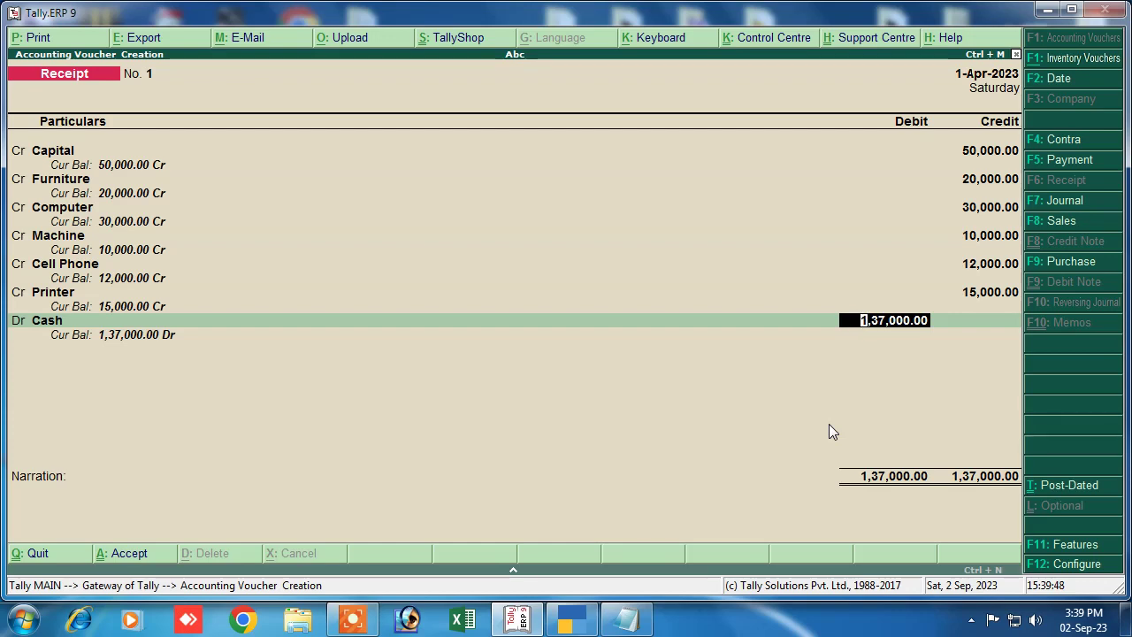
{"action": "key", "text": "Return"}
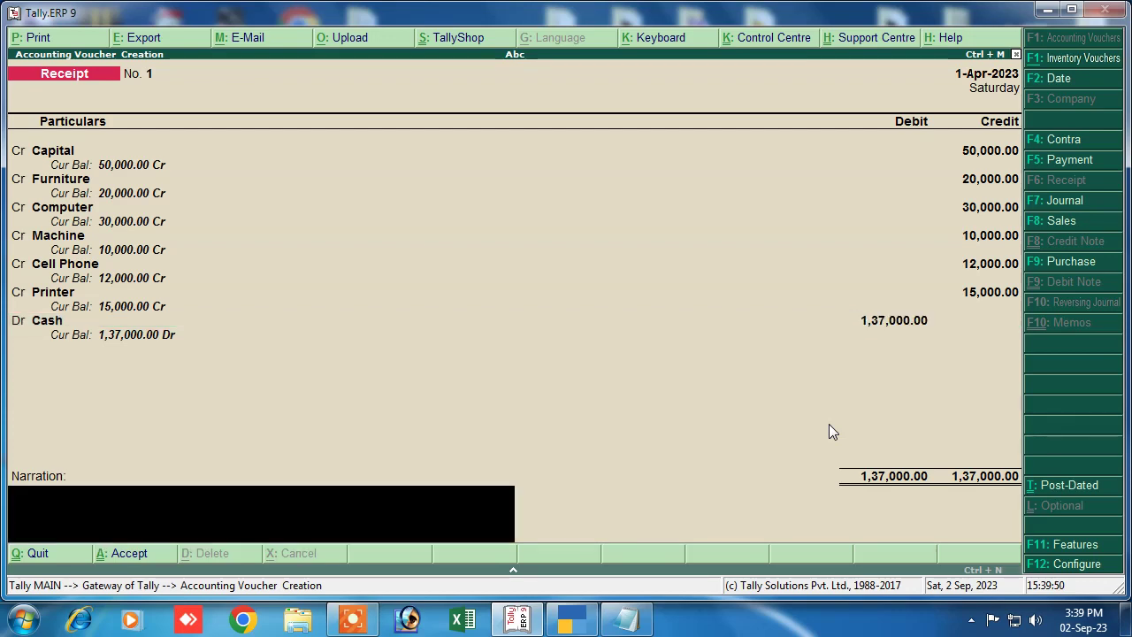
- Enter the narration "being start a new business" in the receipt voucher and save it
{"action": "key", "text": "BackSpace"}
{"action": "type", "text": "ein"}
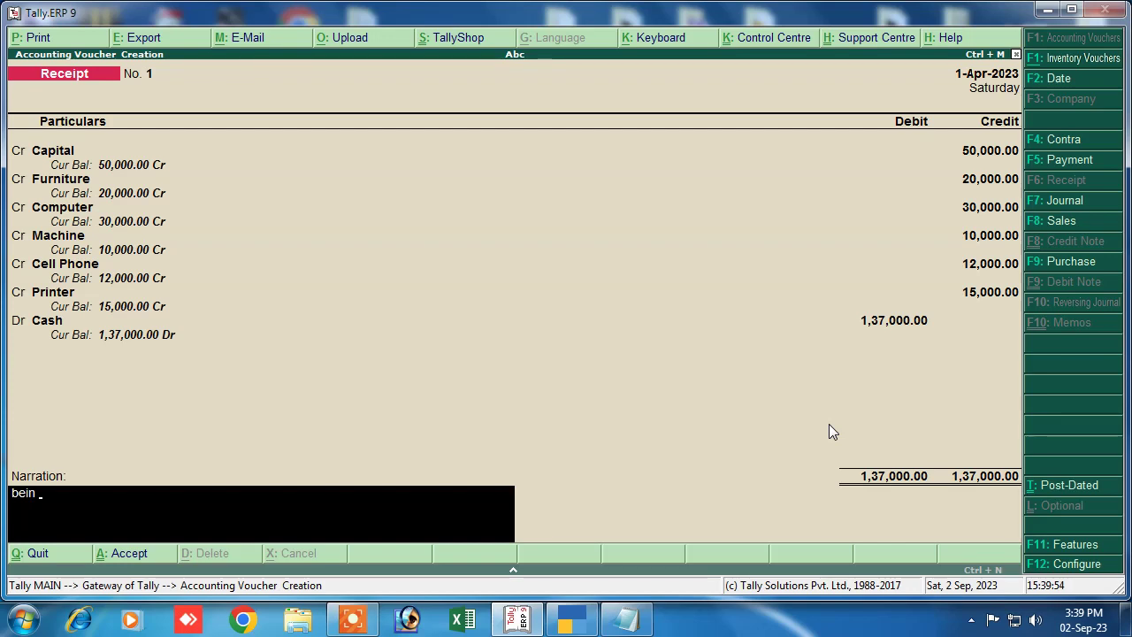
{"action": "type", "text": "g"}
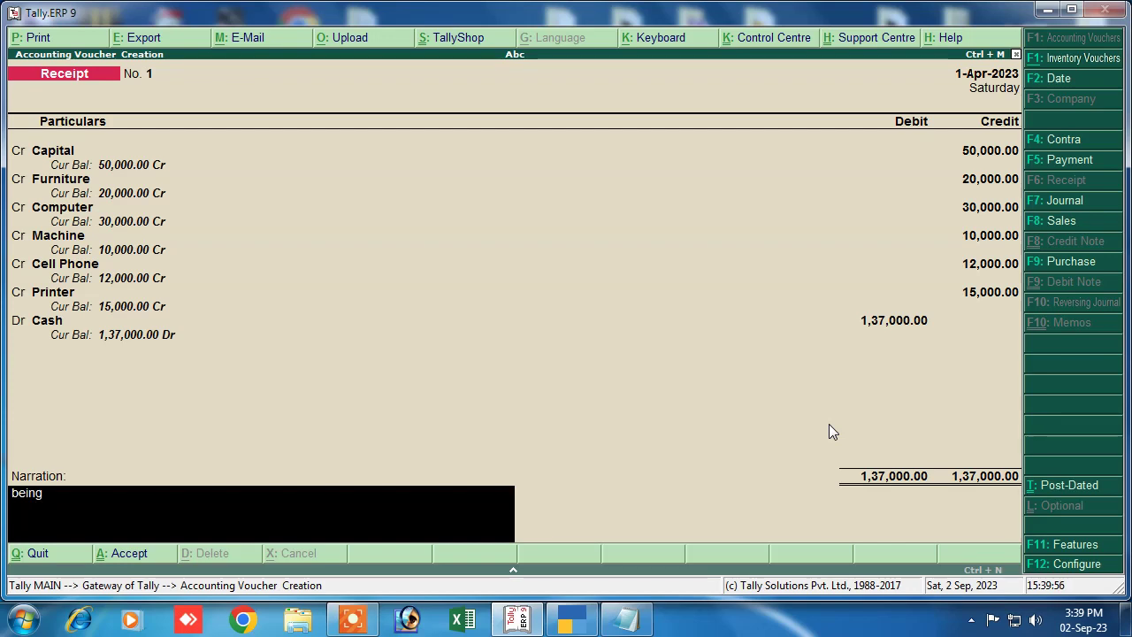
{"action": "type", "text": " start a"}
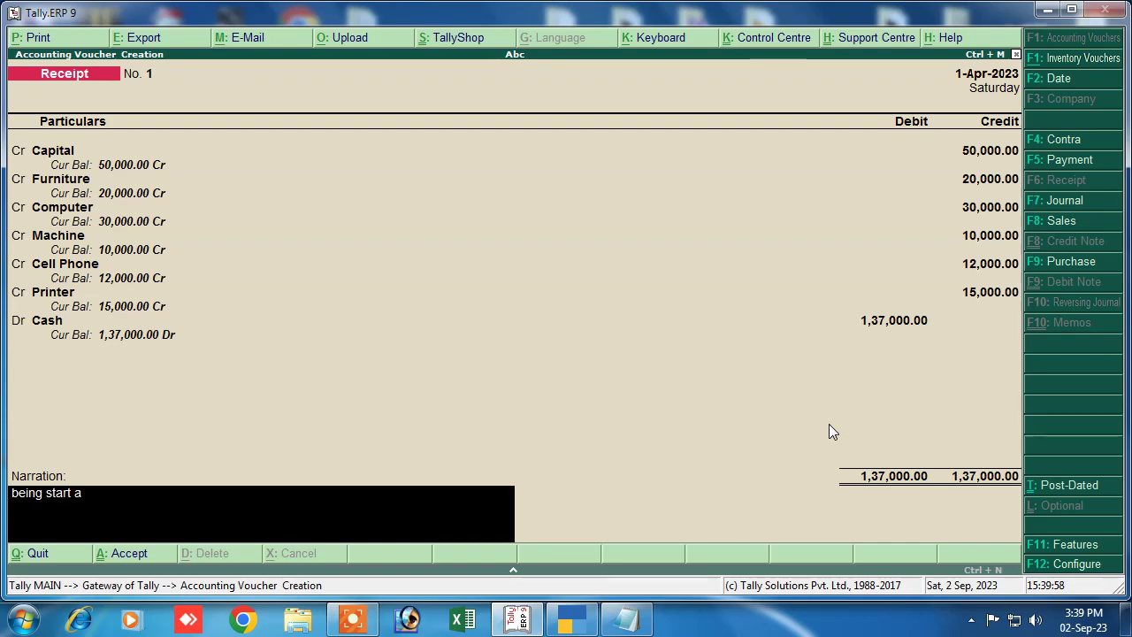
{"action": "type", "text": " new busi"}
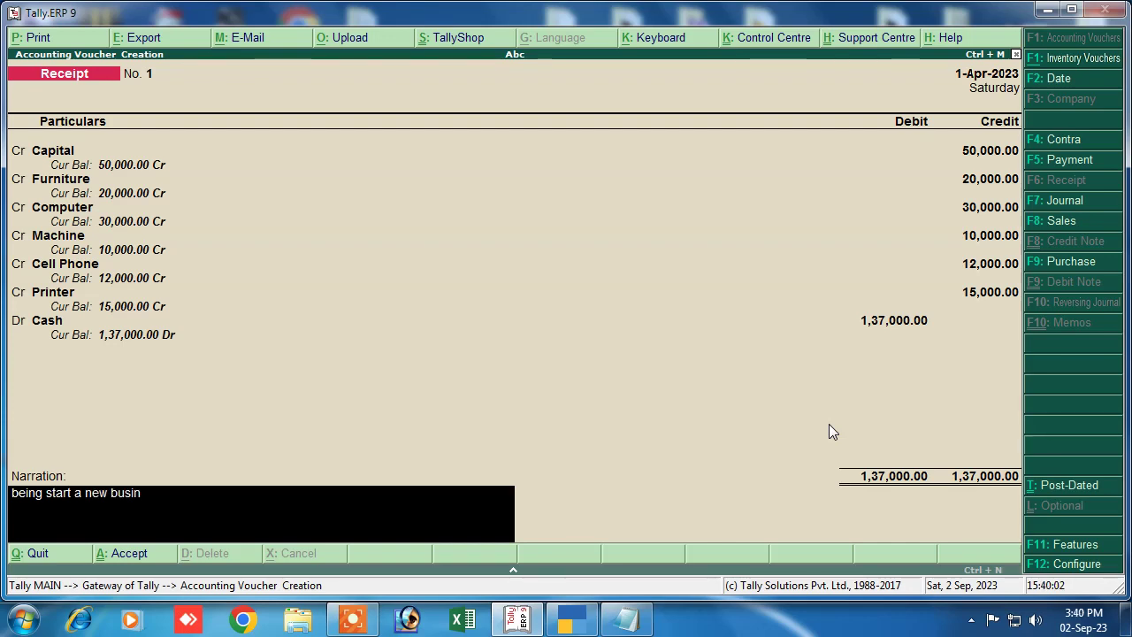
{"action": "type", "text": "n"}
{"action": "key", "text": "BackSpace"}
{"action": "type", "text": "e"}
{"action": "type", "text": "ness"}
{"action": "key", "text": "Return"}
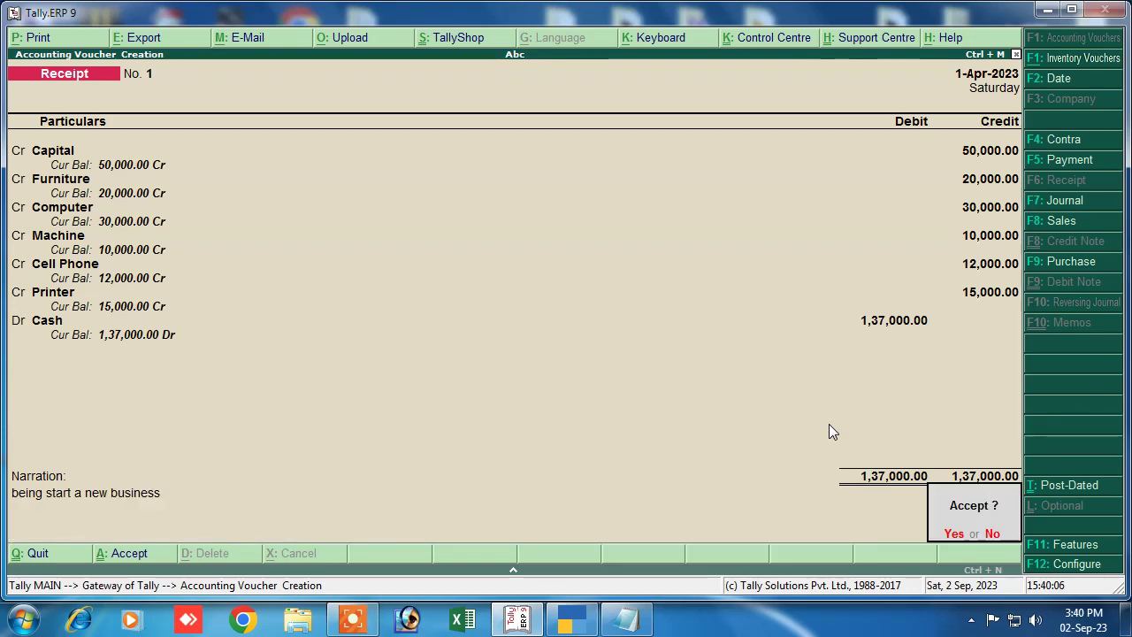
{"action": "key", "text": "Return"}
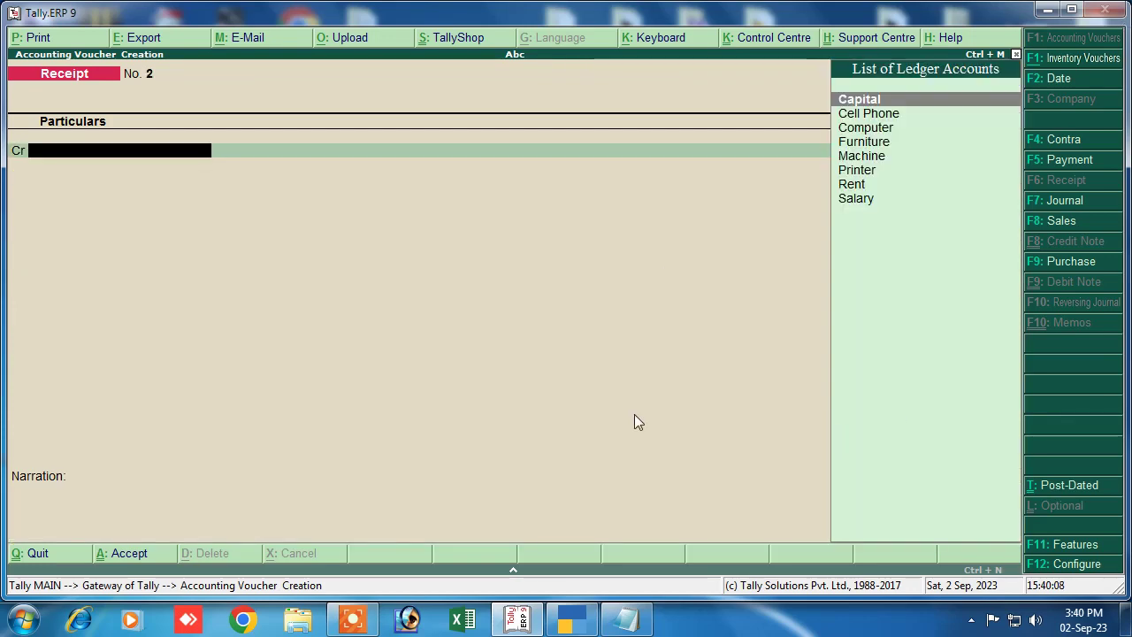
- Start a payment voucher debiting Rent with 5,000 and crediting Cash with the same amount
{"action": "left_click", "coordinate": [1061, 163]}
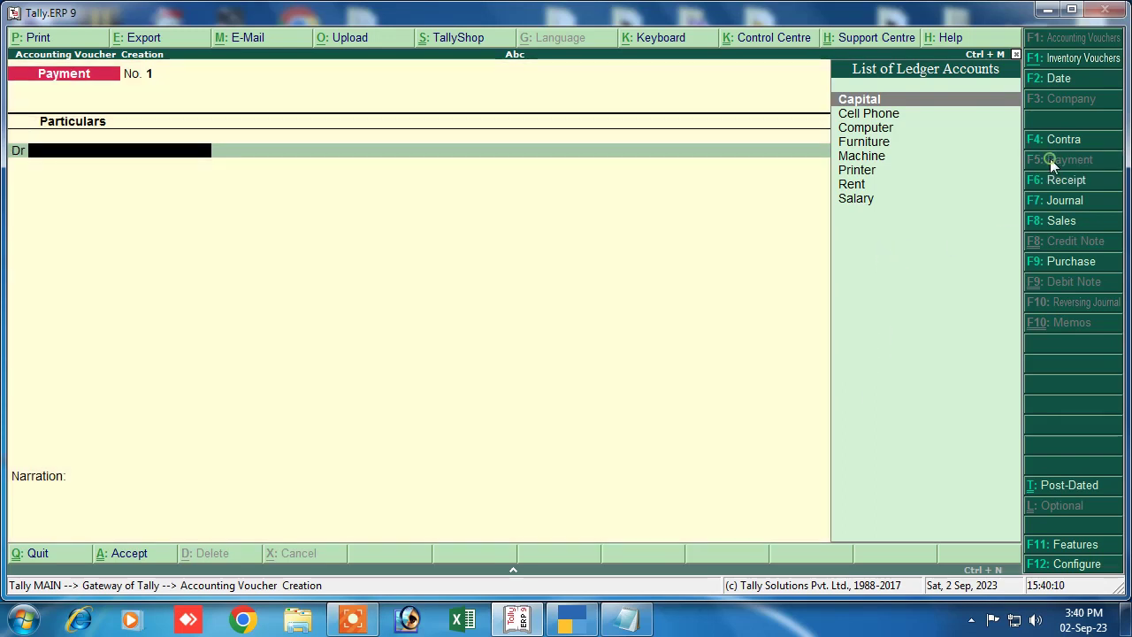
{"action": "left_click", "coordinate": [852, 184]}
{"action": "key", "text": "Return"}
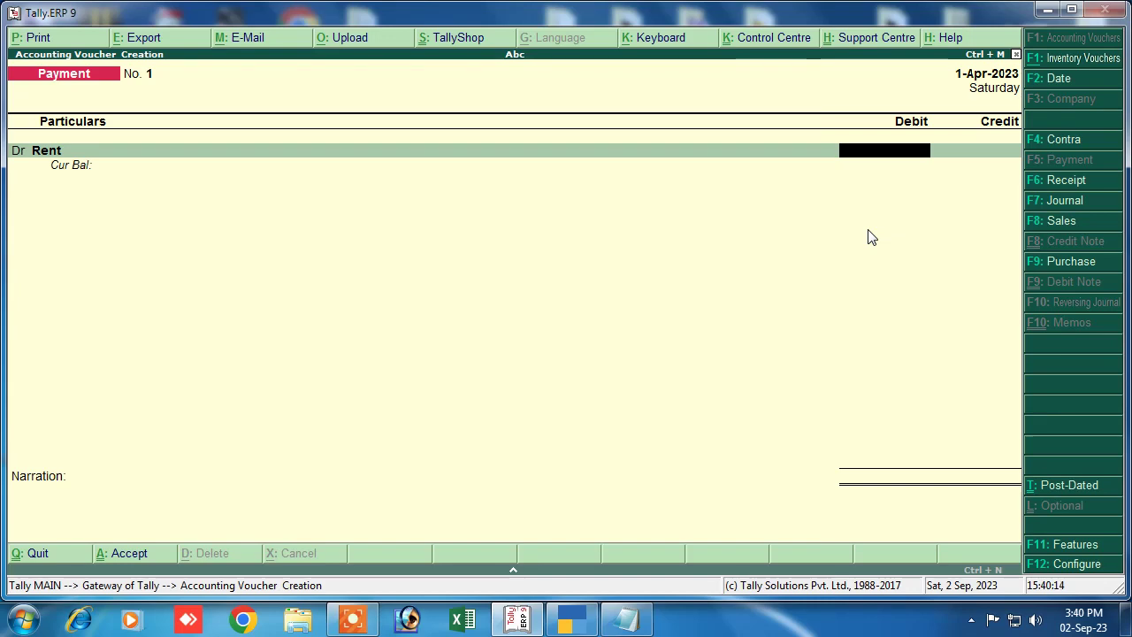
{"action": "type", "text": "5000"}
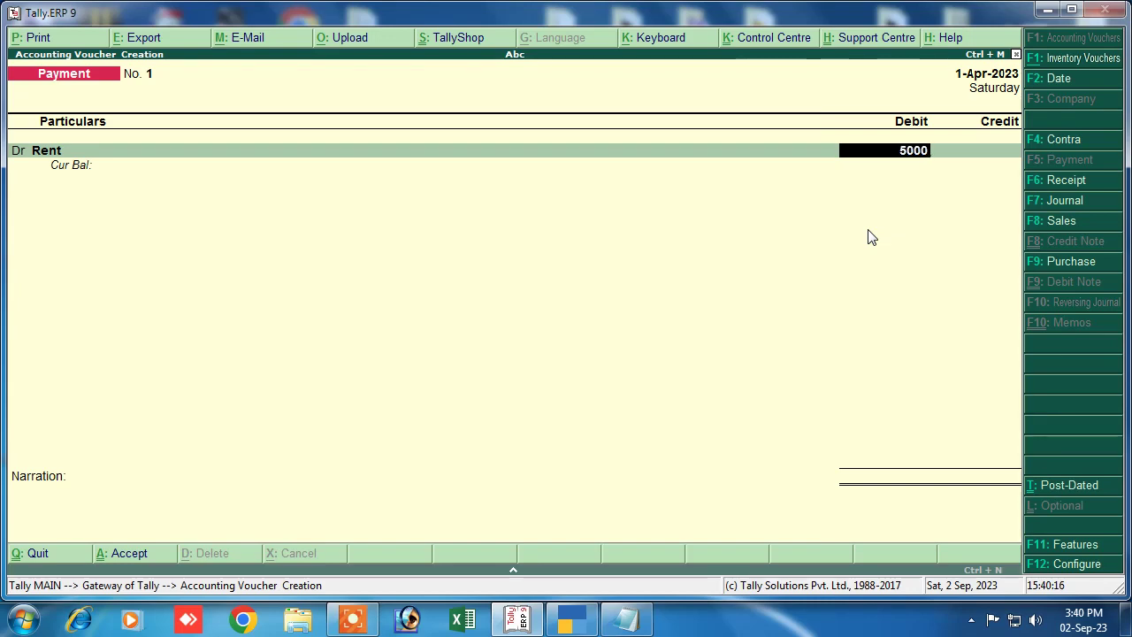
{"action": "key", "text": "Return"}
{"action": "key", "text": "Down"}
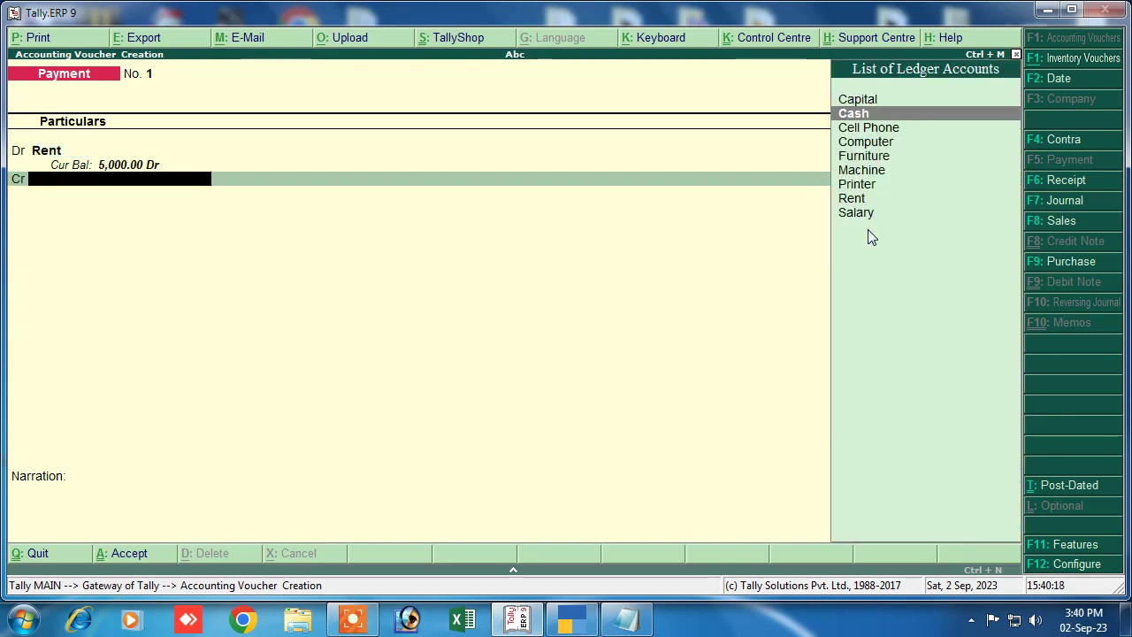
{"action": "key", "text": "Return"}
{"action": "key", "text": "Return"}
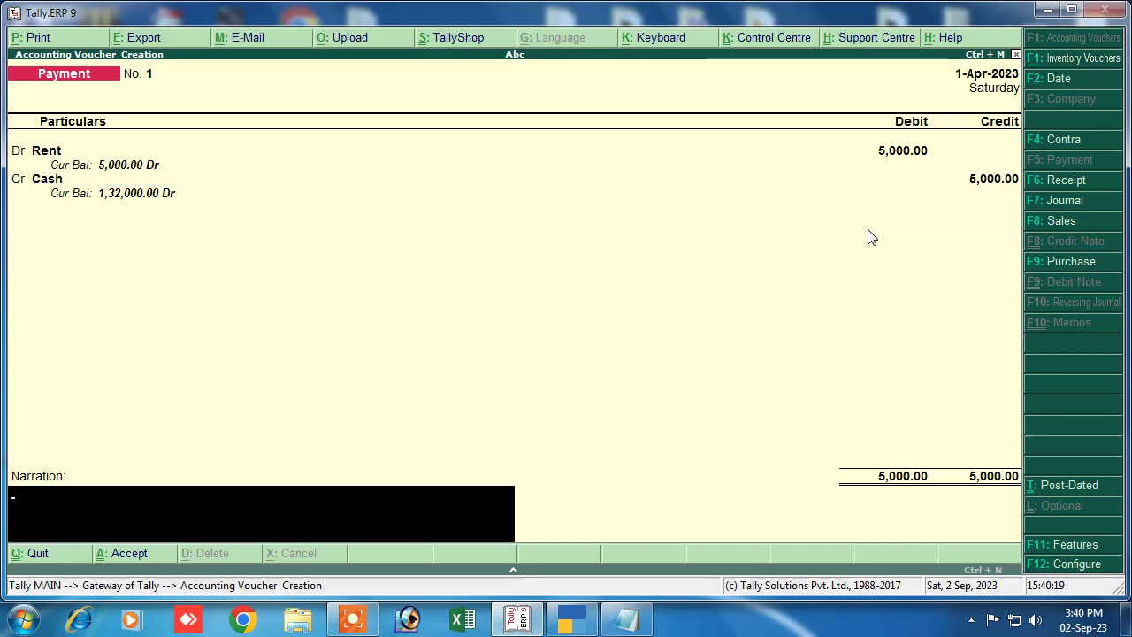
- Enter the narration "being rent paid" in the rent payment voucher and save it
{"action": "type", "text": "being rent p"}
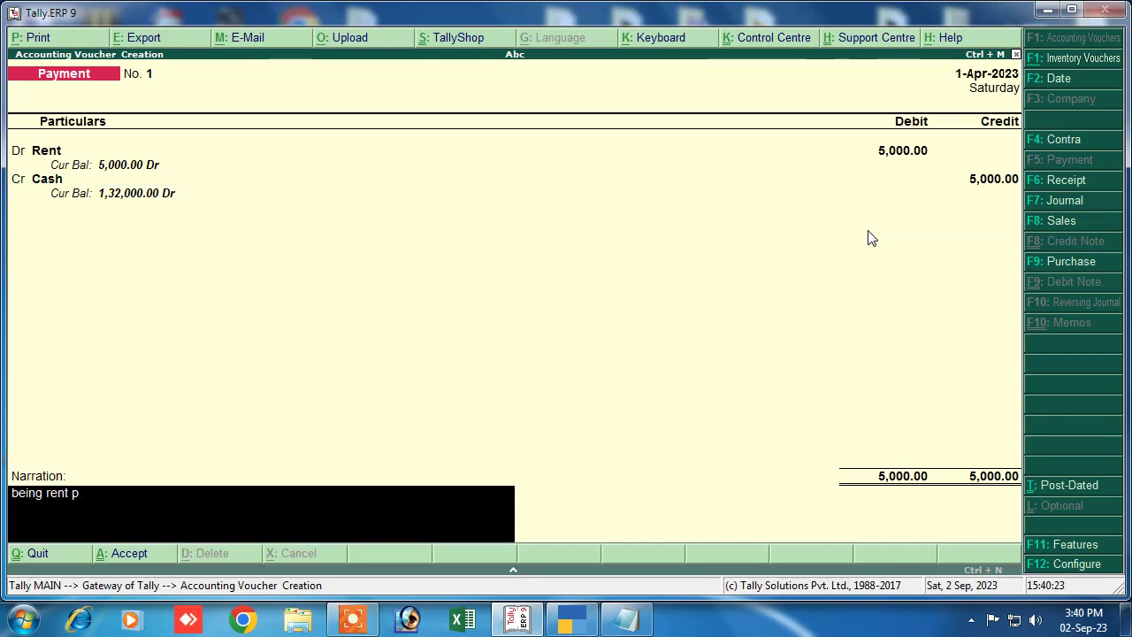
{"action": "type", "text": "aid"}
{"action": "key", "text": "Return"}
{"action": "key", "text": "Return"}
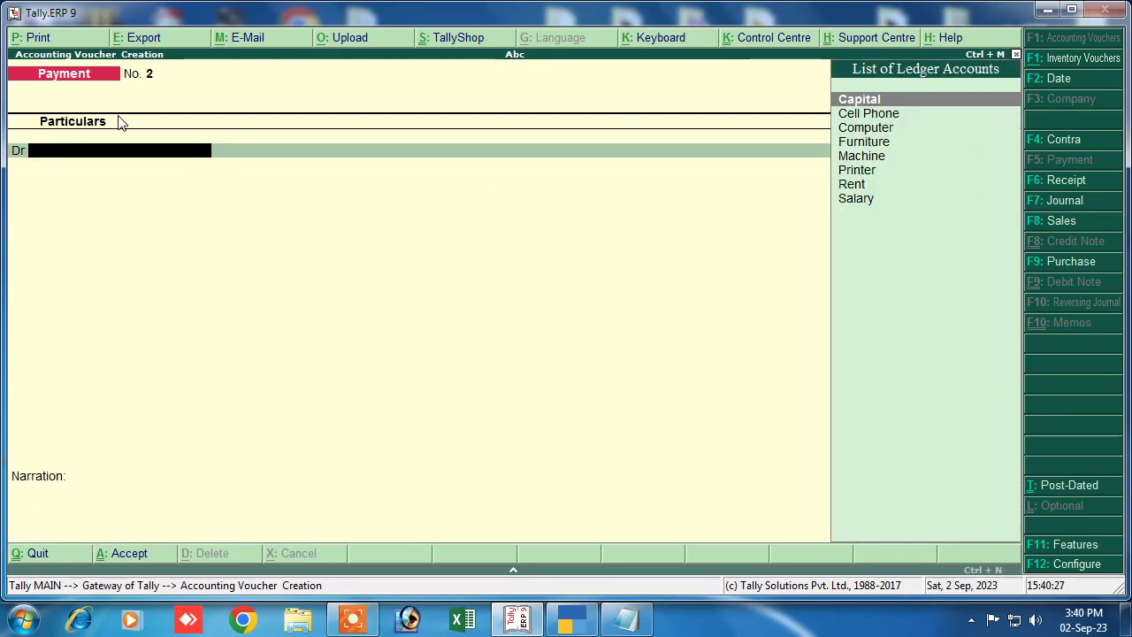
- Debit Salary with 6,000 and credit Cash with the same amount in the second payment voucher
{"action": "key", "text": "Return"}
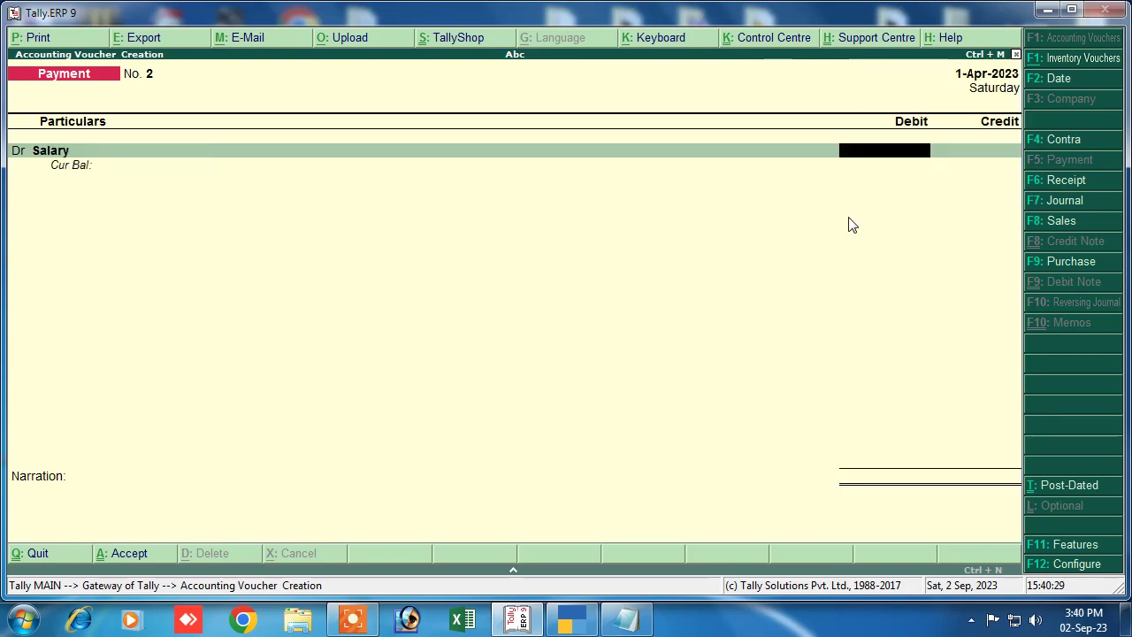
{"action": "type", "text": "6000"}
{"action": "key", "text": "Return"}
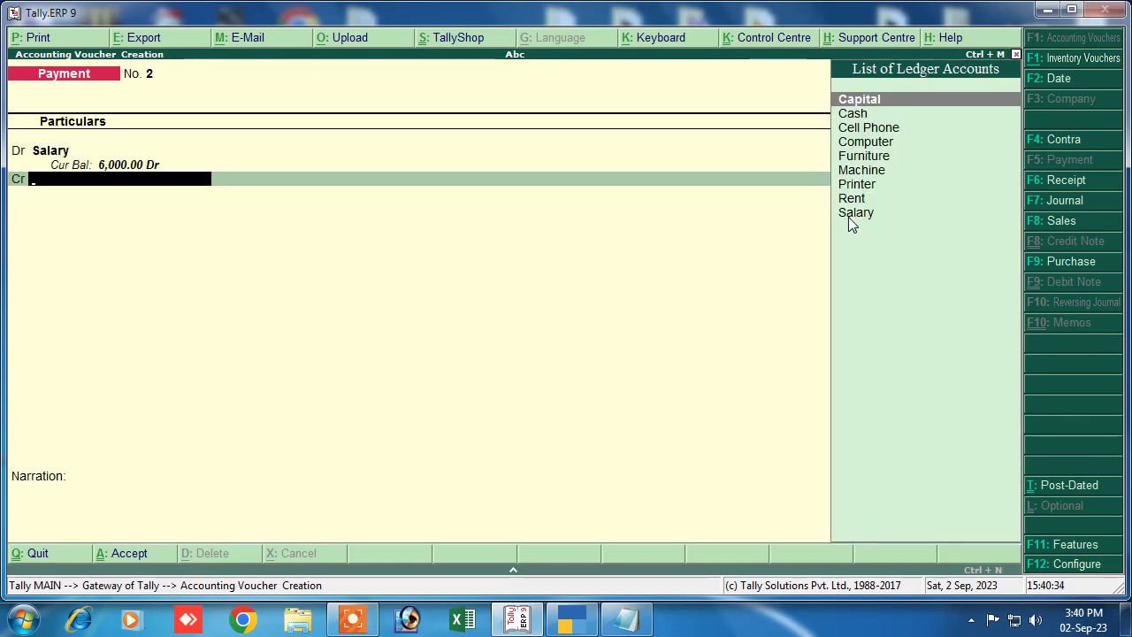
{"action": "key", "text": "Down"}
{"action": "key", "text": "Return"}
{"action": "key", "text": "Return"}
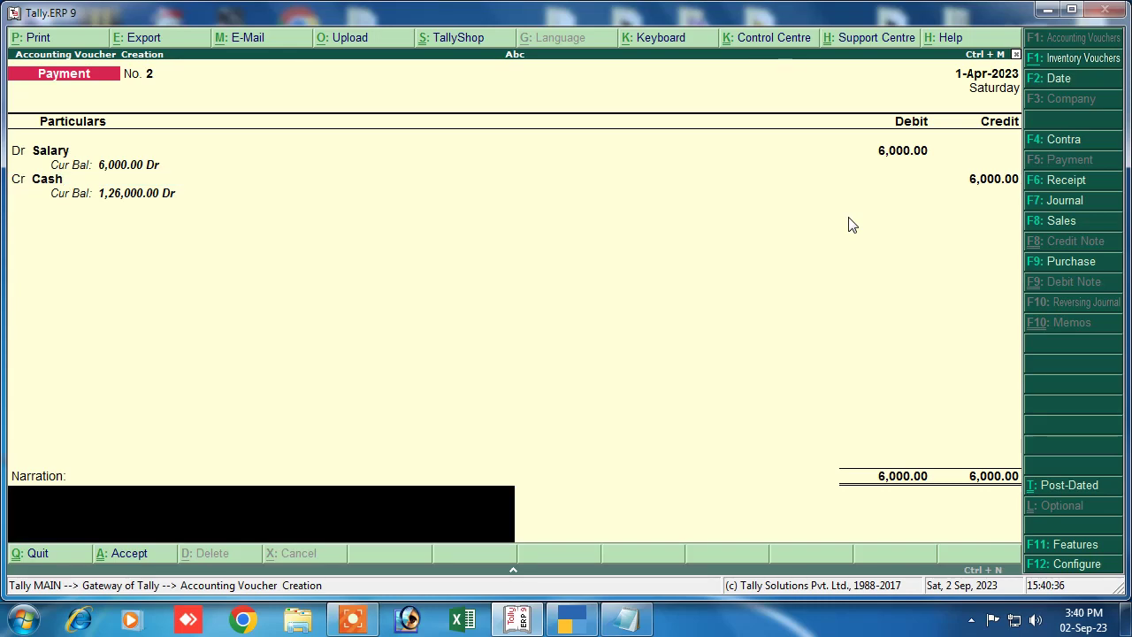
- Enter the narration "being salary paid", save the salary payment voucher and leave voucher entry
{"action": "type", "text": "bein"}
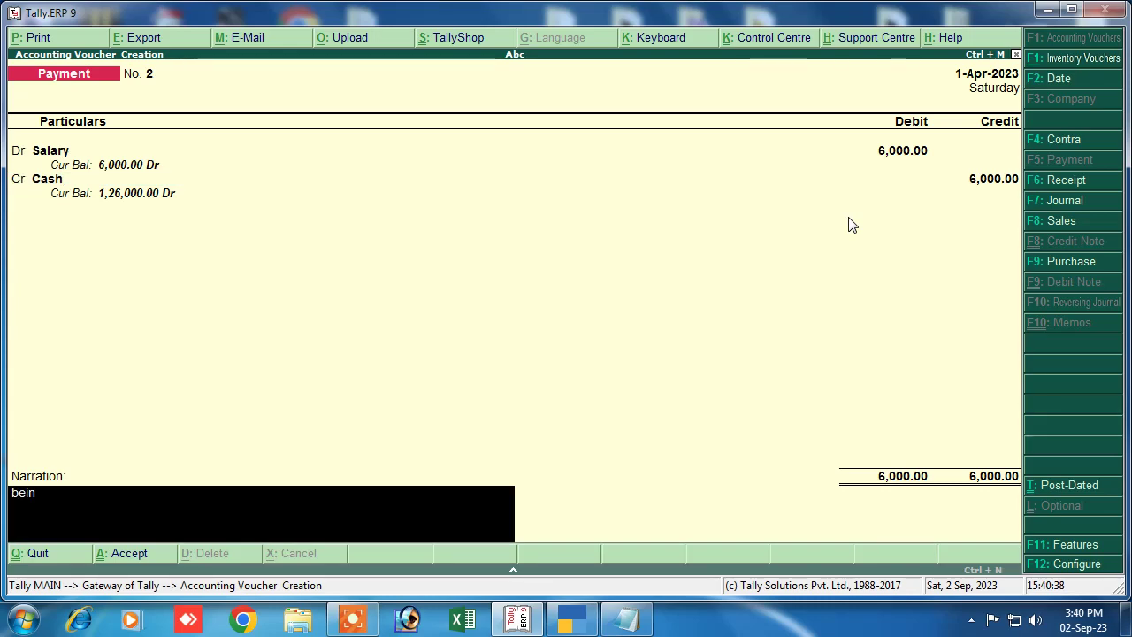
{"action": "type", "text": "g salary paid"}
{"action": "key", "text": "Return"}
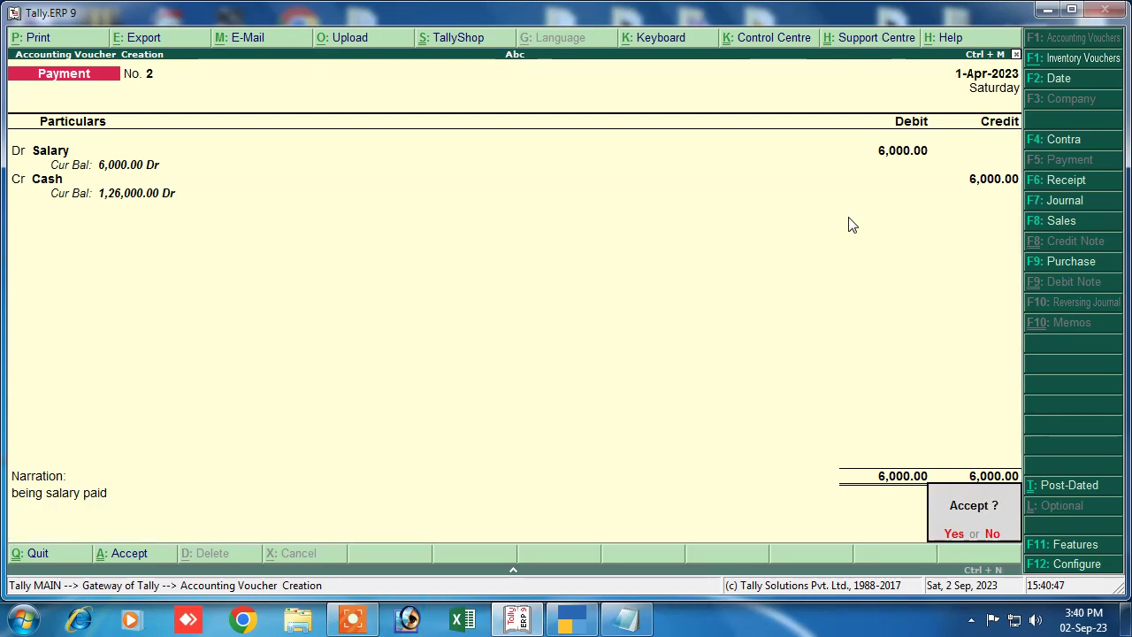
{"action": "key", "text": "Return"}
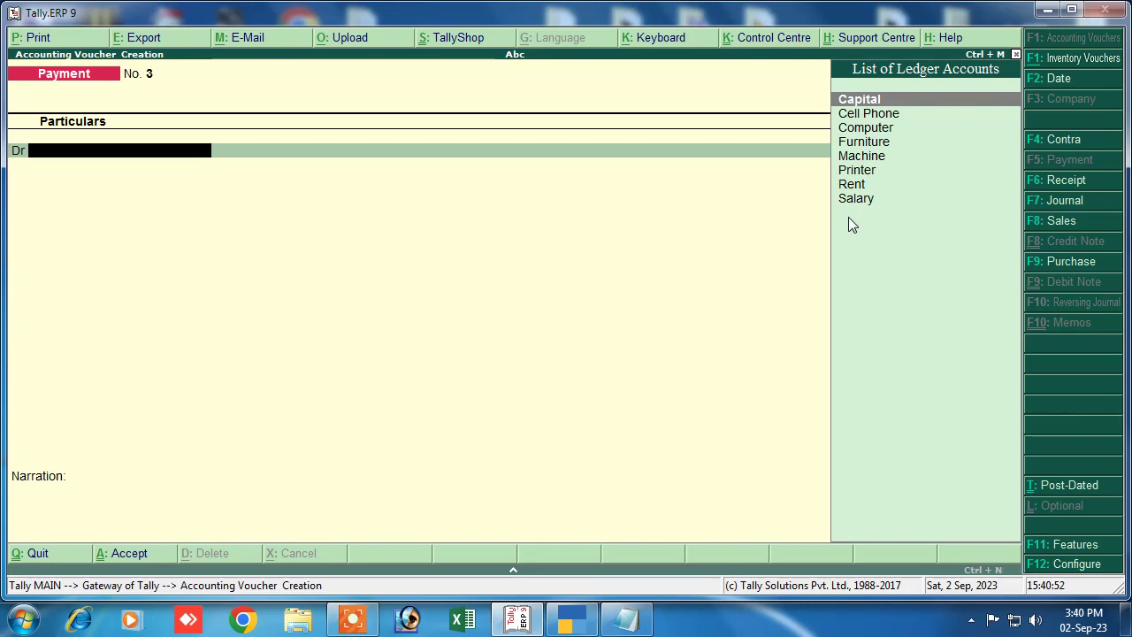
{"action": "key", "text": "Escape"}
{"action": "key", "text": "Return"}
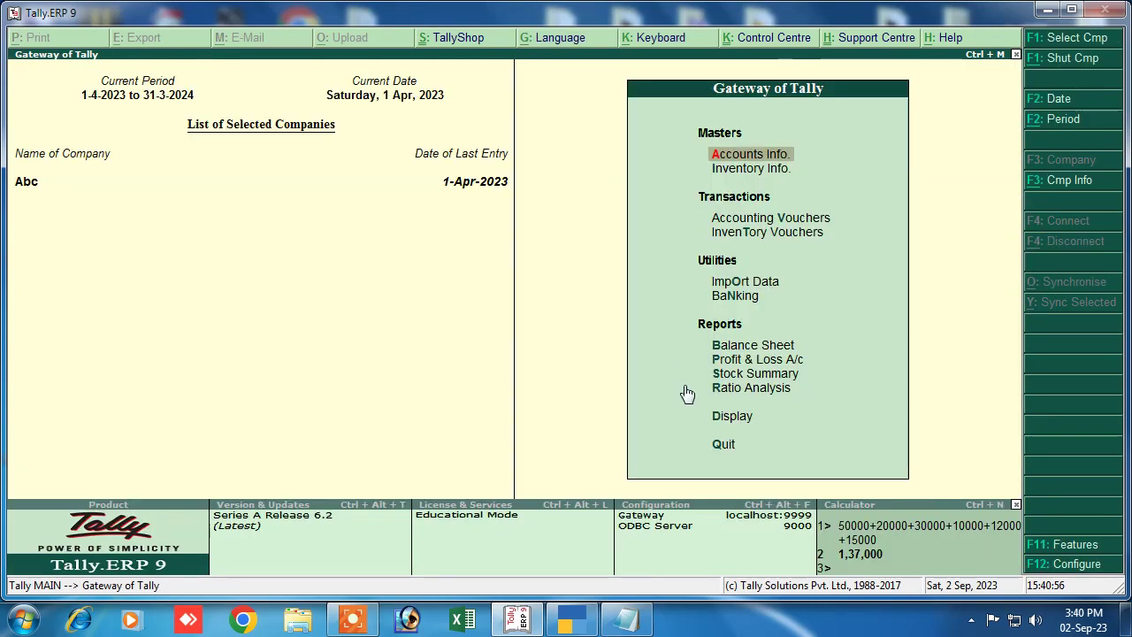
- Open the Day Book and review the Rent payment voucher, closing it without changes
{"action": "left_click", "coordinate": [730, 417]}
{"action": "left_click", "coordinate": [730, 417]}
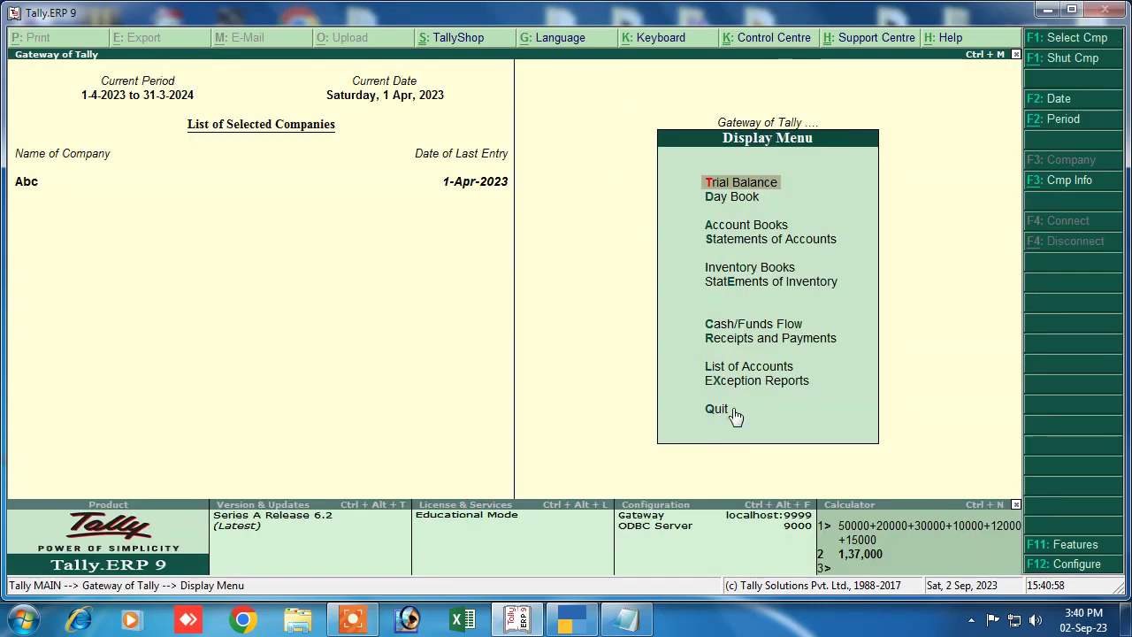
{"action": "left_click", "coordinate": [752, 199]}
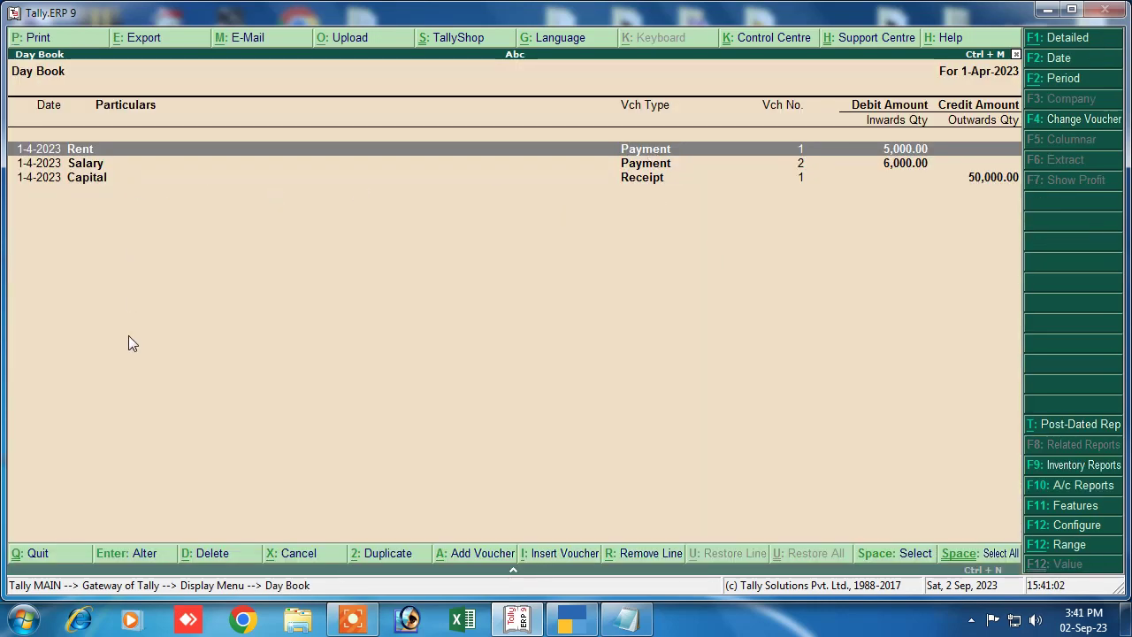
{"action": "key", "text": "Return"}
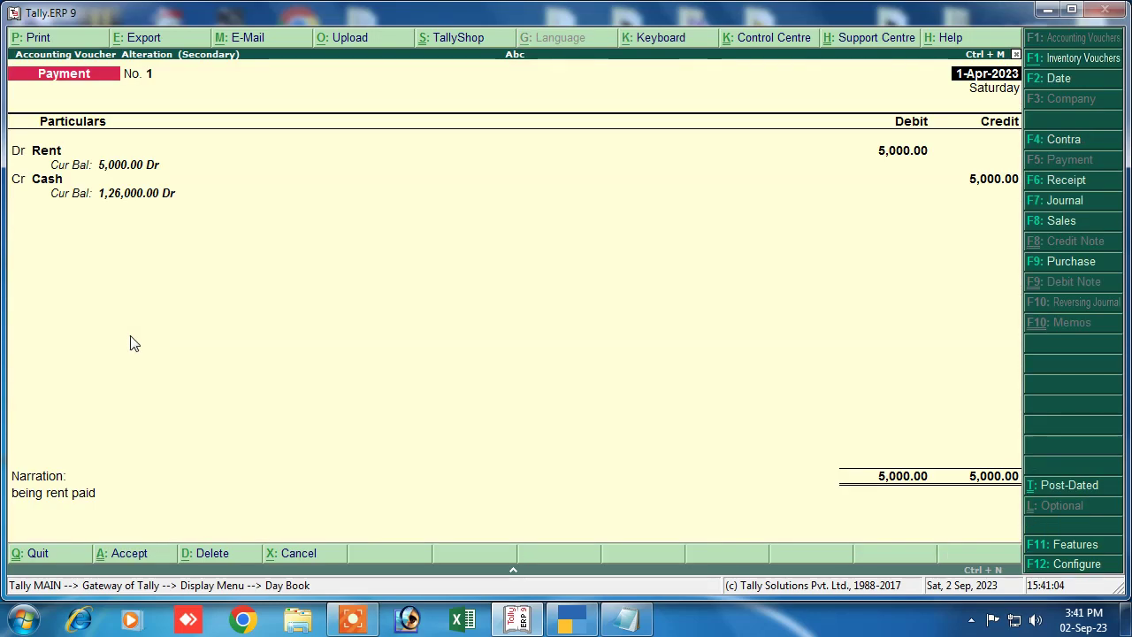
{"action": "key", "text": "Escape"}
{"action": "key", "text": "Return"}
- Review the Salary payment and Capital receipt vouchers from the Day Book, then return to the Gateway of Tally
{"action": "key", "text": "Down"}
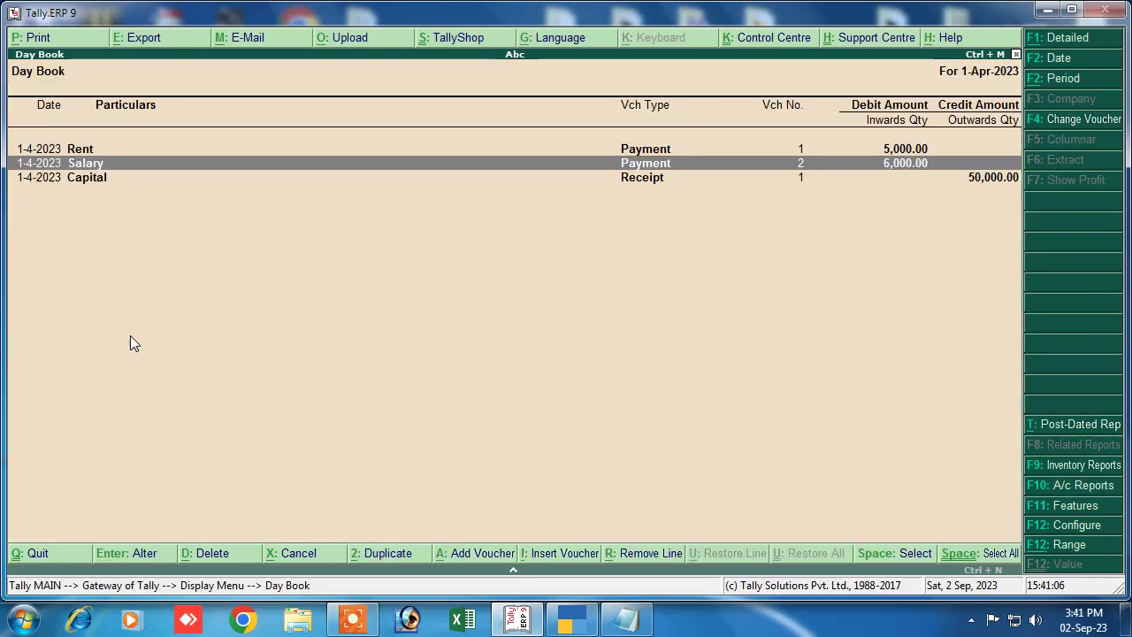
{"action": "key", "text": "Return"}
{"action": "key", "text": "Escape"}
{"action": "key", "text": "Return"}
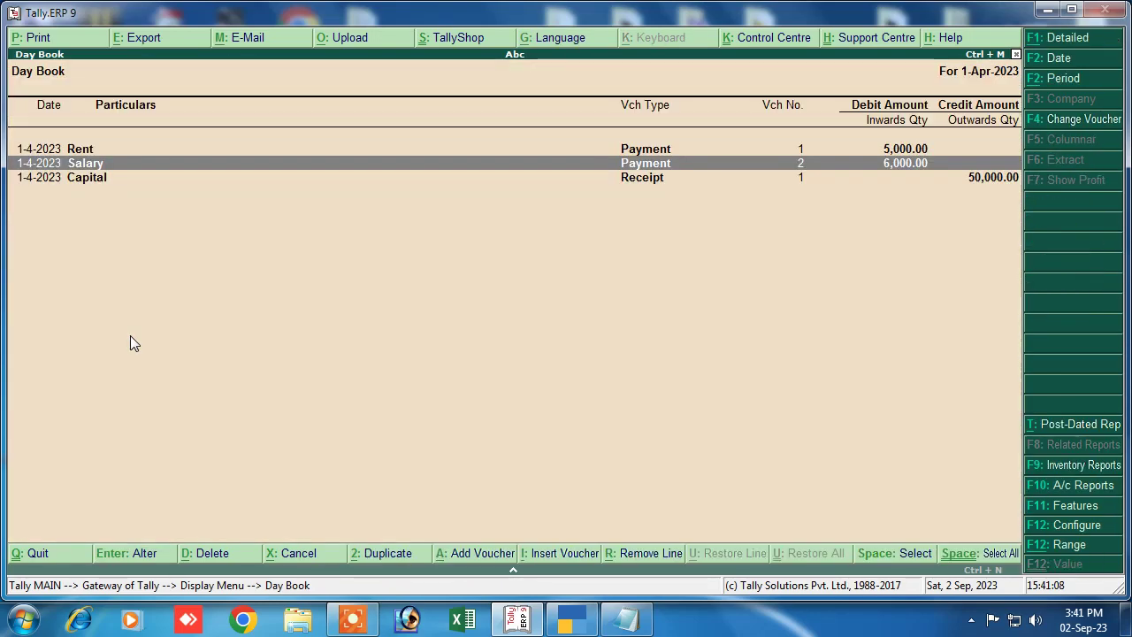
{"action": "key", "text": "Down"}
{"action": "key", "text": "Return"}
{"action": "key", "text": "Escape"}
{"action": "key", "text": "Return"}
{"action": "key", "text": "Escape"}
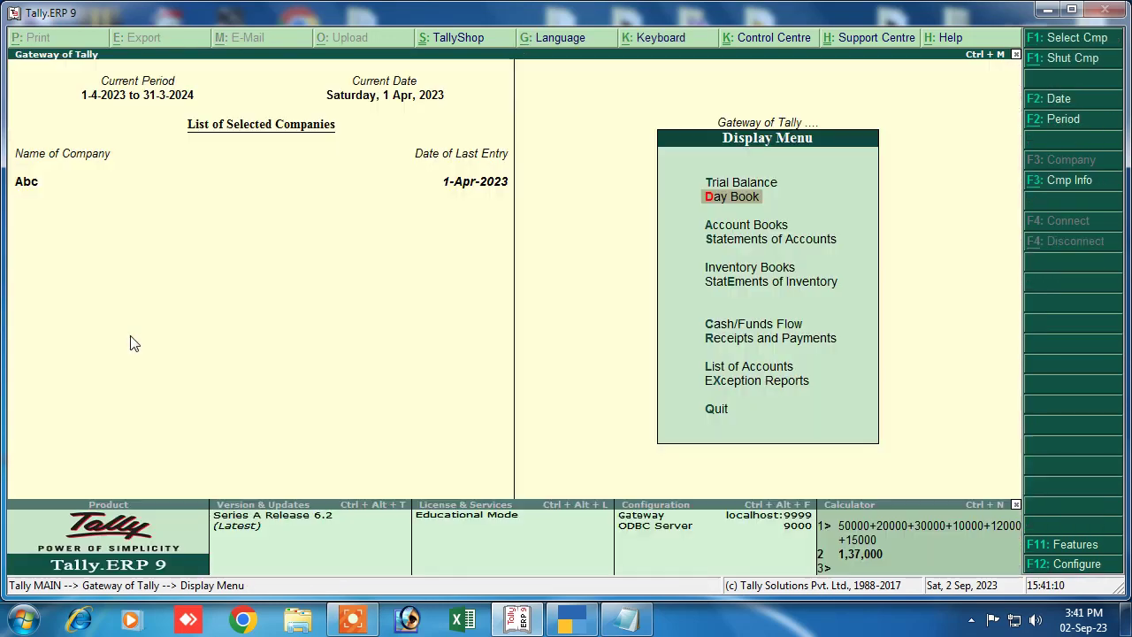
{"action": "key", "text": "Escape"}
- View the Profit & Loss A/c with its expenses in detailed form, then return to the Gateway of Tally
{"action": "key", "text": "Down"}
{"action": "key", "text": "Down"}
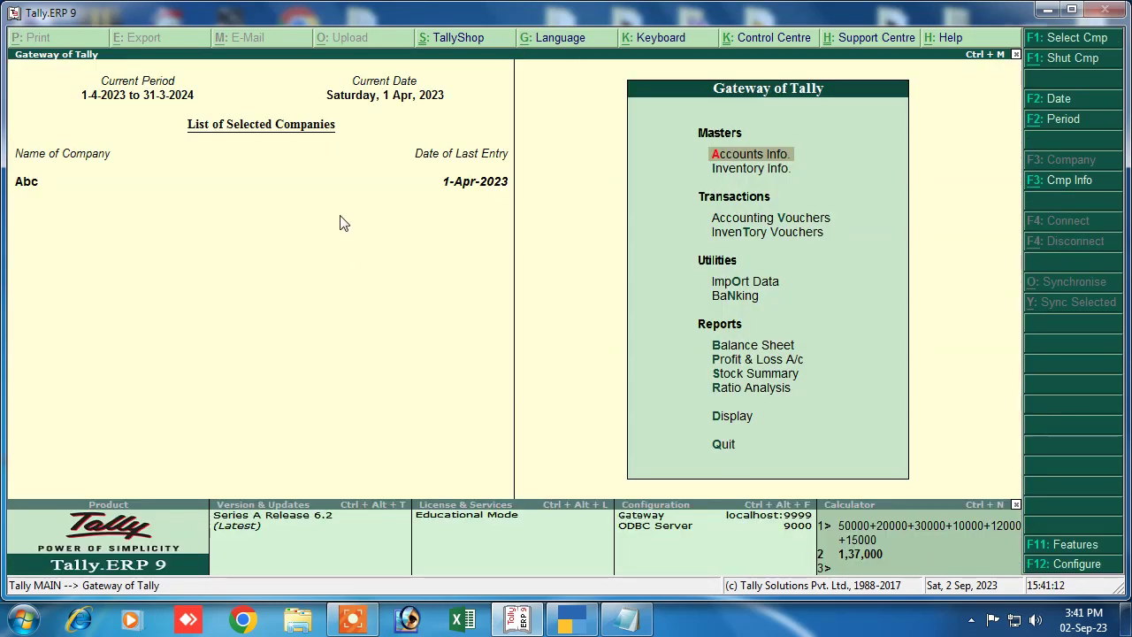
{"action": "left_click", "coordinate": [727, 362]}
{"action": "key", "text": "Return"}
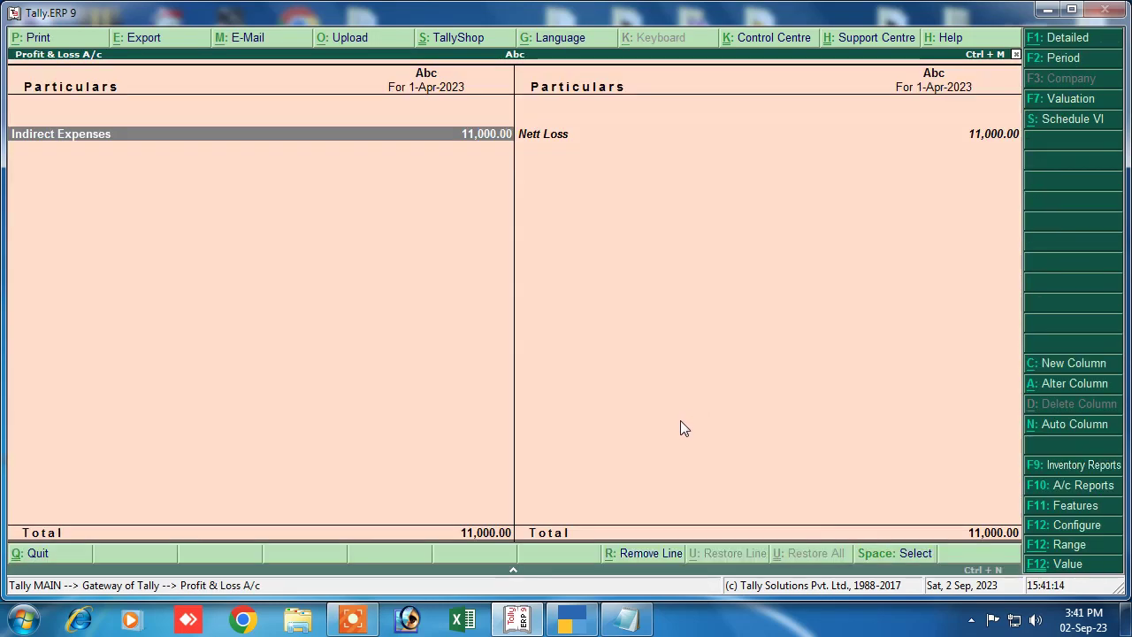
{"action": "key", "text": "alt+F1"}
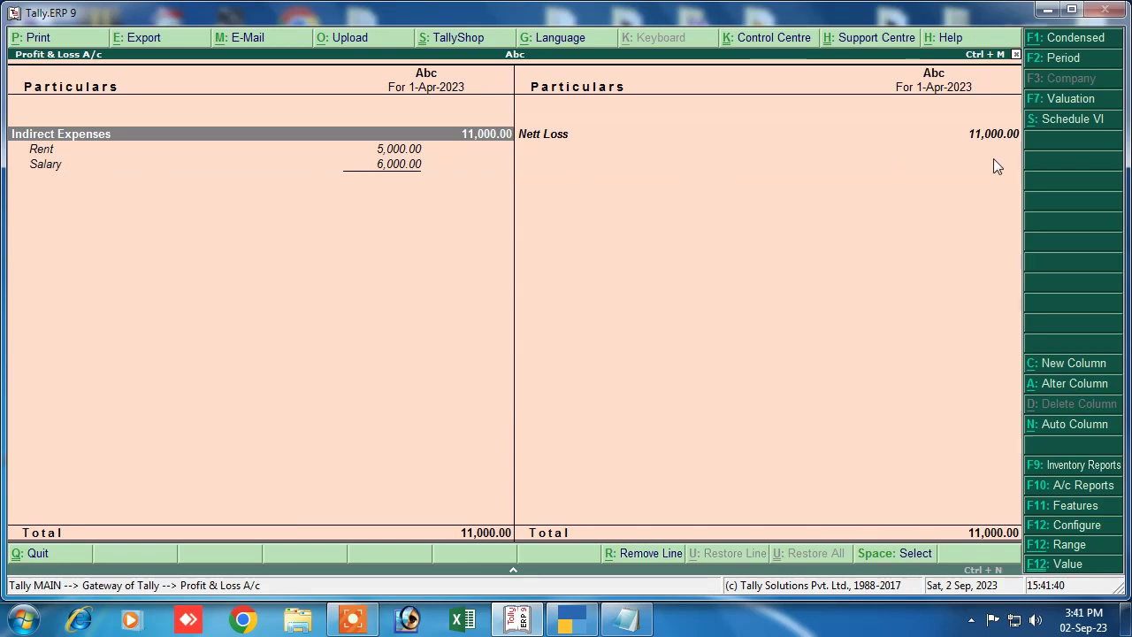
{"action": "key", "text": "Escape"}
{"action": "key", "text": "Escape"}
{"action": "key", "text": "Escape"}
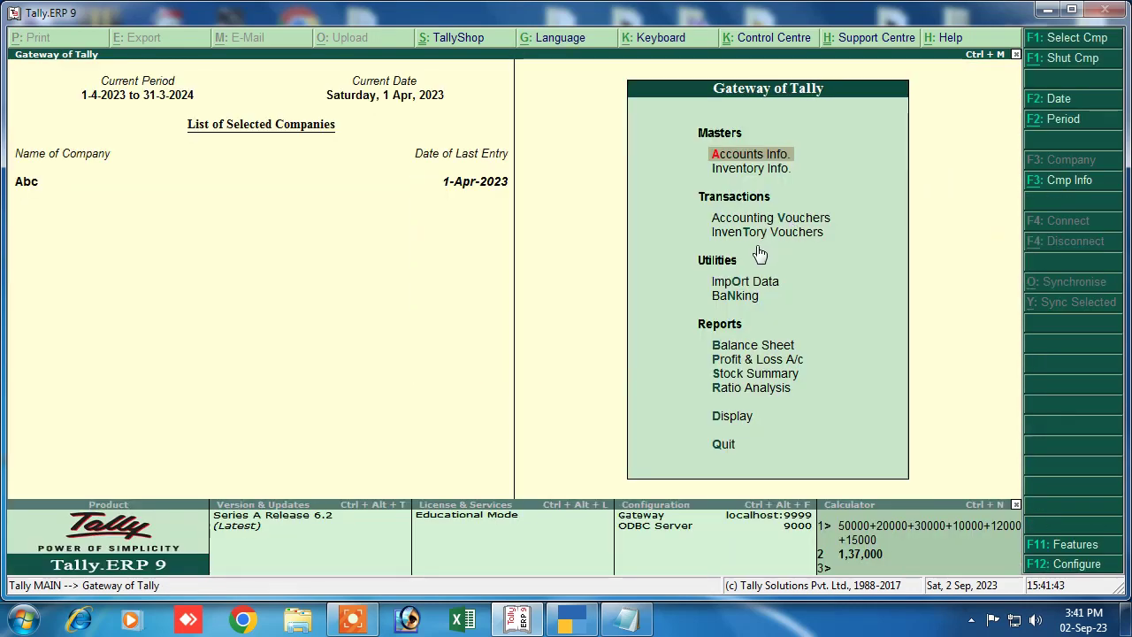
- Open the Balance Sheet and show it in detailed form with the individual ledgers
{"action": "key", "text": "Down"}
{"action": "key", "text": "Down"}
{"action": "key", "text": "Down"}
{"action": "key", "text": "Down"}
{"action": "key", "text": "Down"}
{"action": "key", "text": "Down"}
{"action": "key", "text": "Down"}
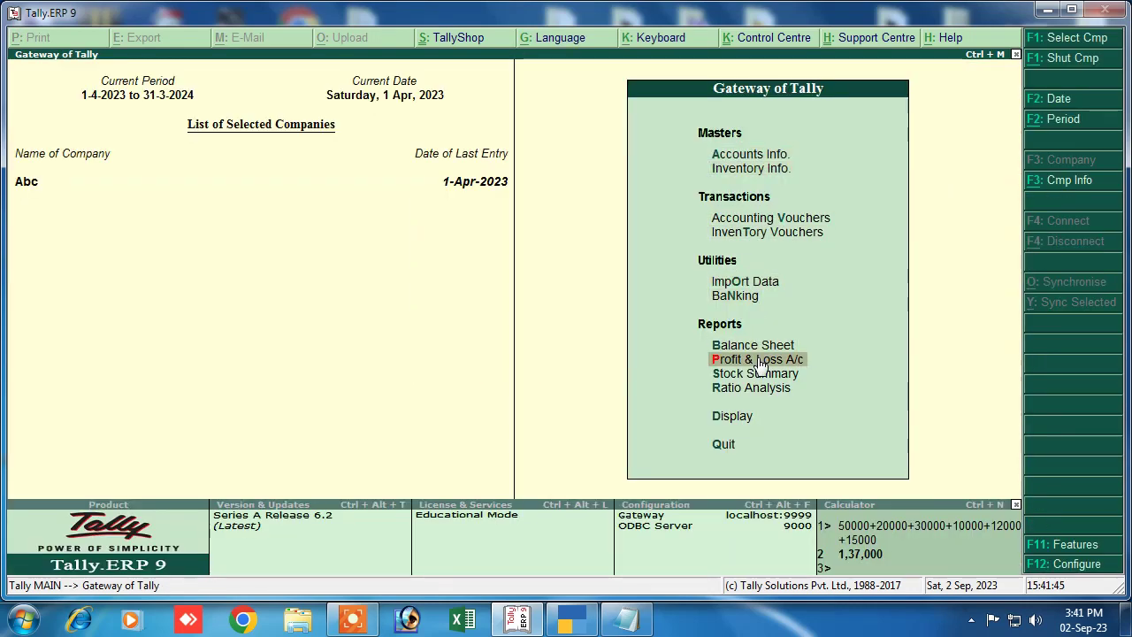
{"action": "key", "text": "Up"}
{"action": "key", "text": "Return"}
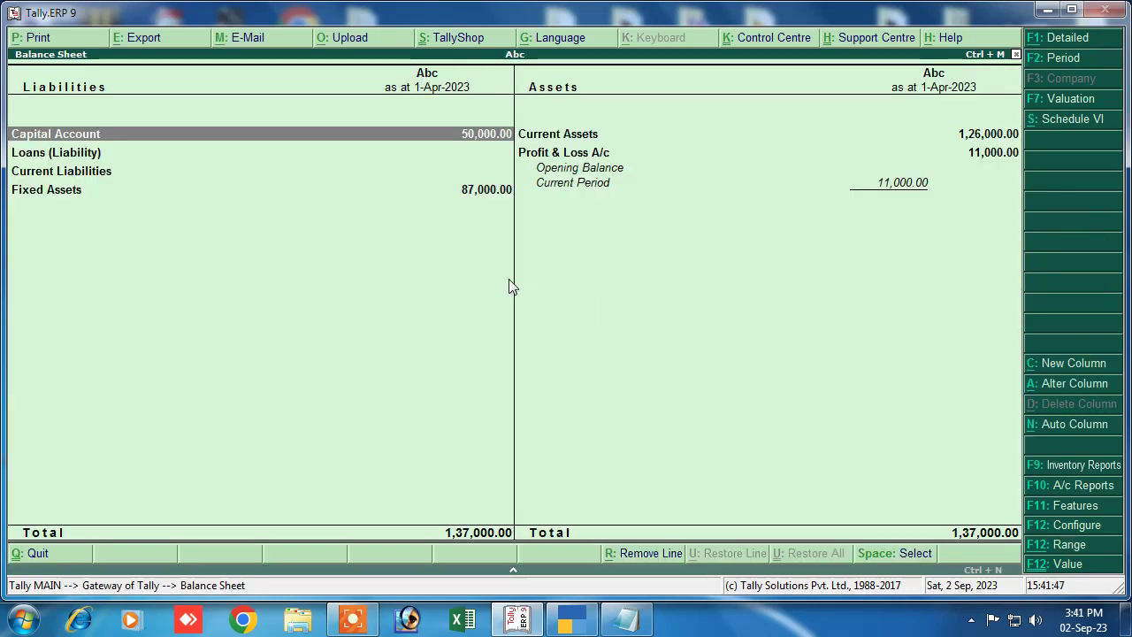
{"action": "key", "text": "F1"}
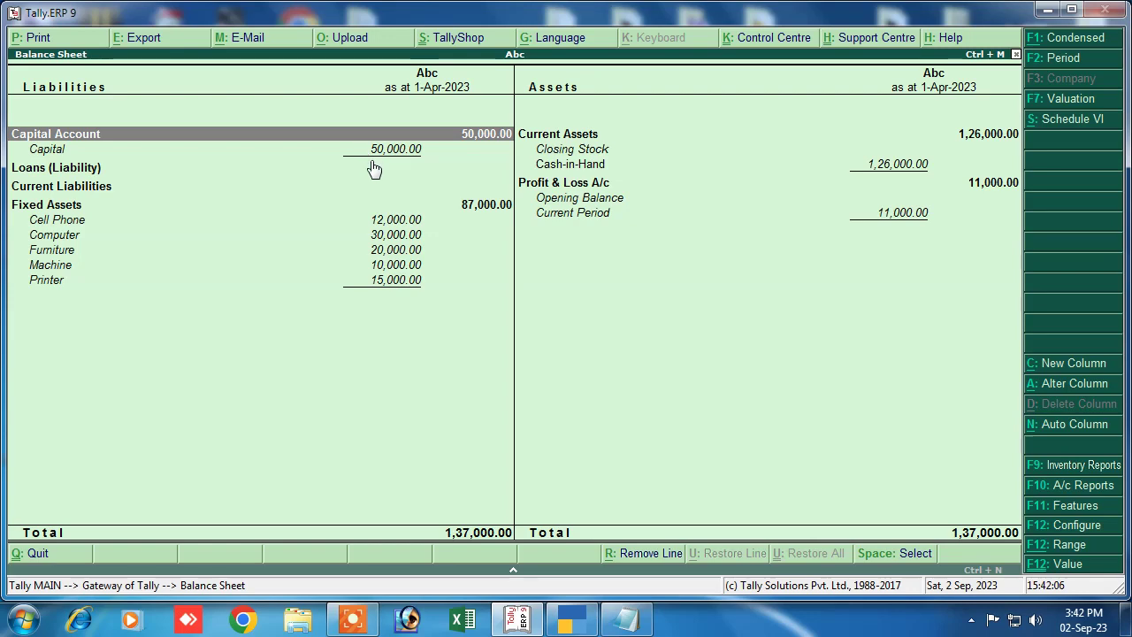
- Examine the Capital and Cash-in-Hand lines of the Balance Sheet, then close the report
{"action": "key", "text": "Down"}
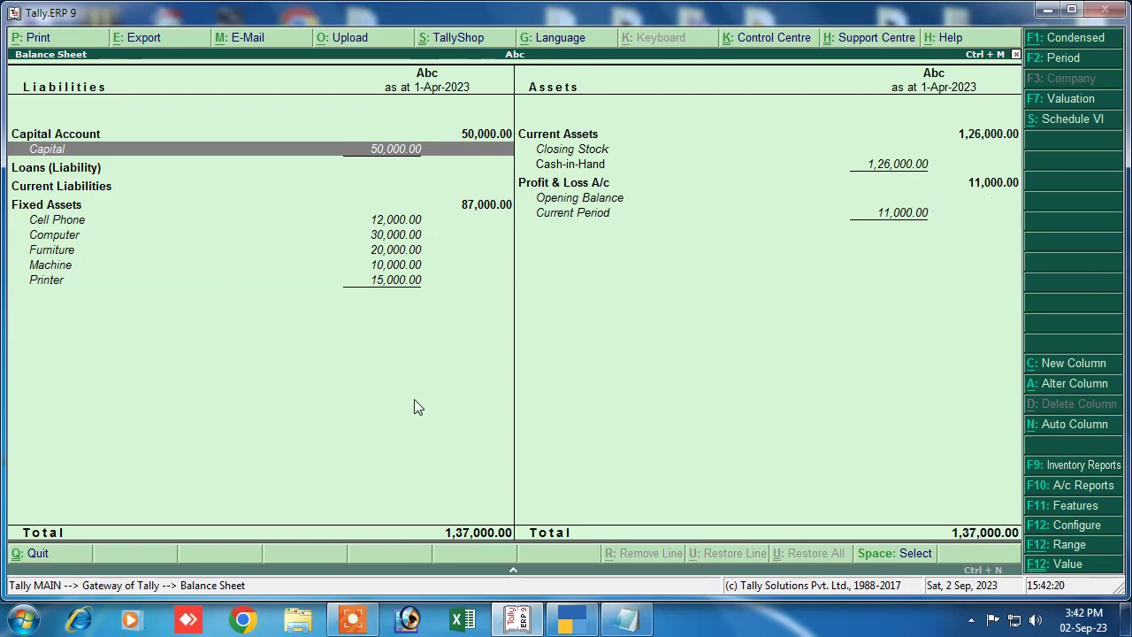
{"action": "left_click", "coordinate": [871, 165]}
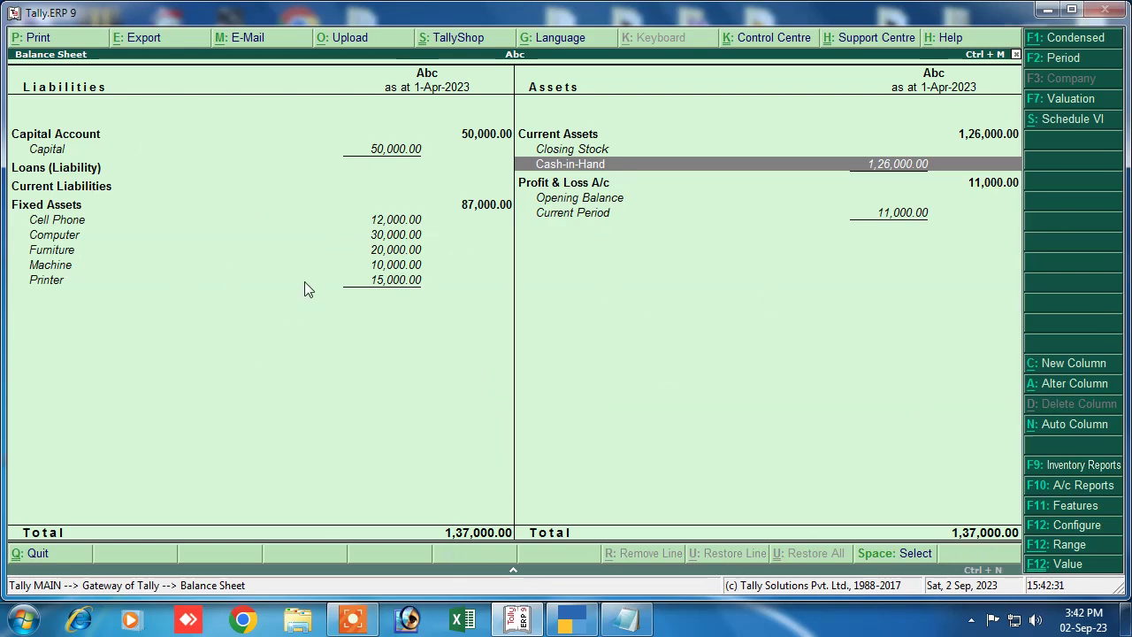
{"action": "key", "text": "Escape"}
{"action": "key", "text": "Escape"}
{"action": "key", "text": "n"}
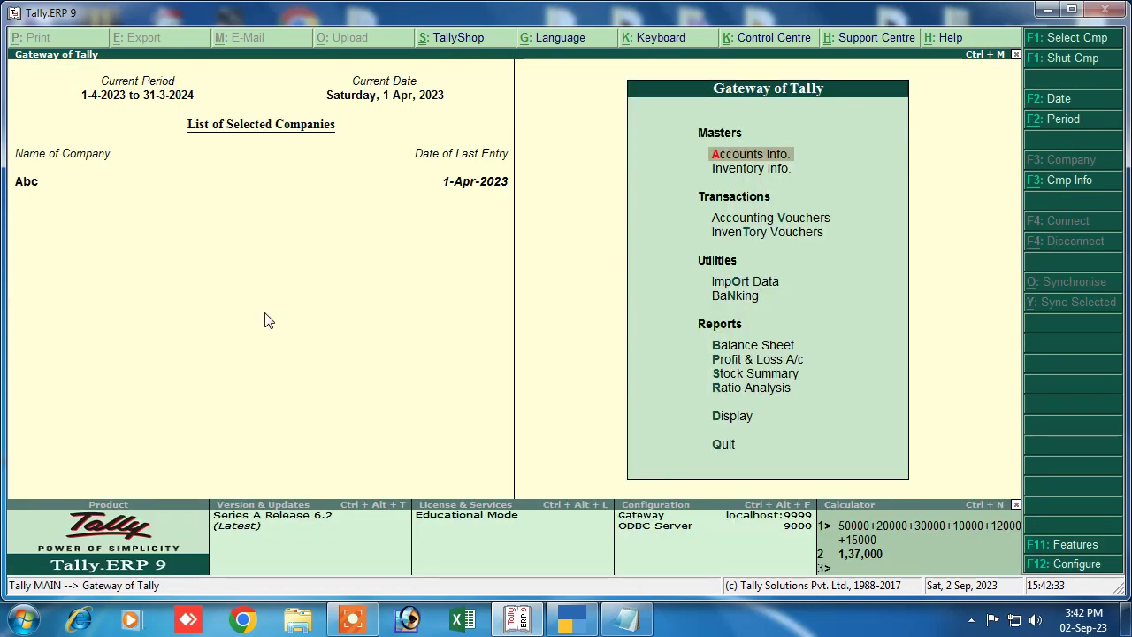